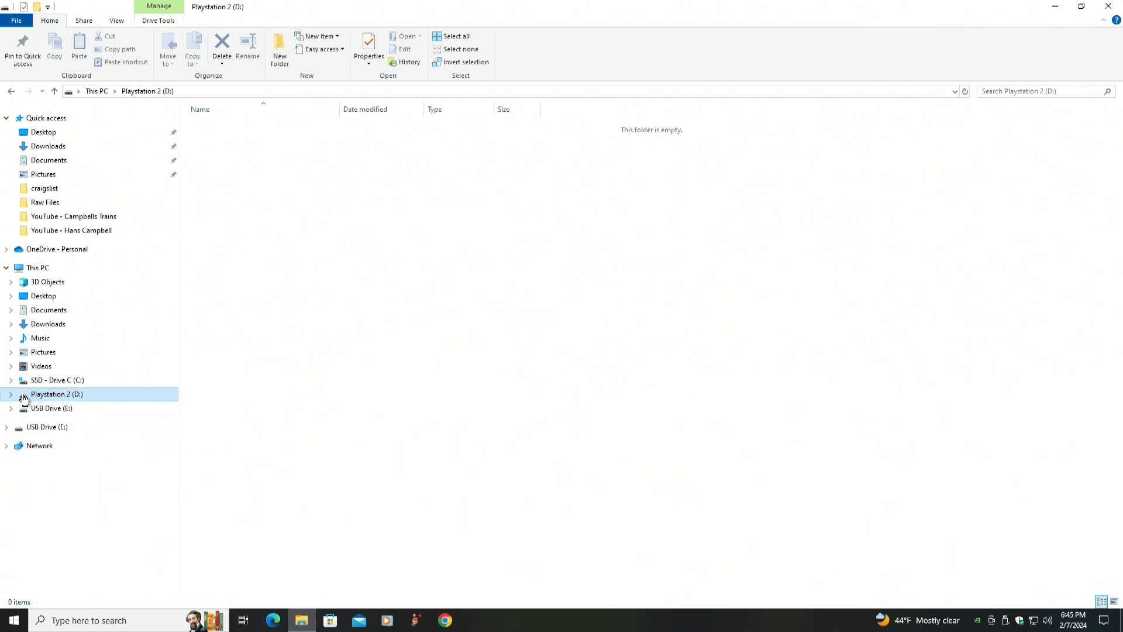
# Create a new folder on the Playstation 2 (D:) drive named "Playstation 2 BIOS"
pyautogui.rightClick(24, 393)
pyautogui.moveTo(65, 367)
pyautogui.click(212, 367)
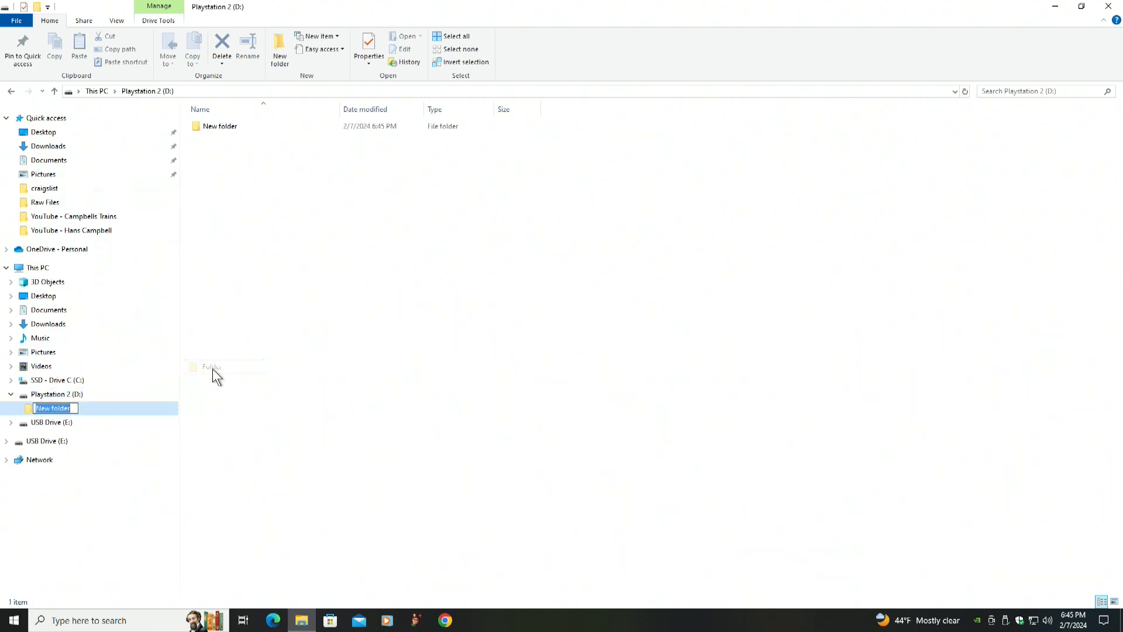
pyautogui.press('BackSpace')
pyautogui.write('Playstation 2 BIOS')
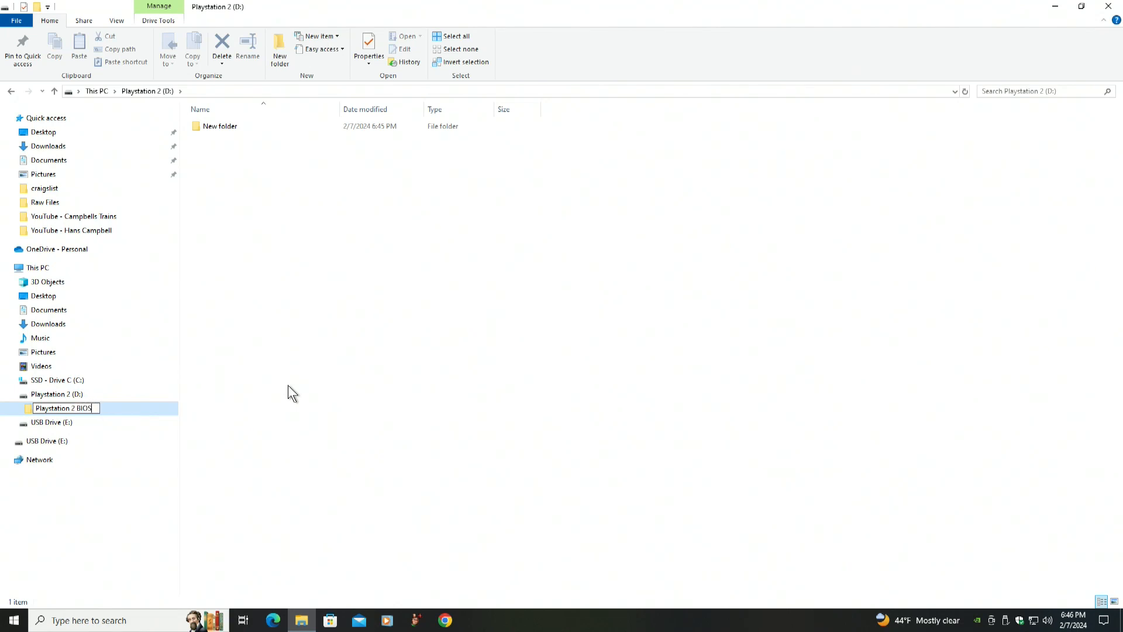
pyautogui.press('Return')
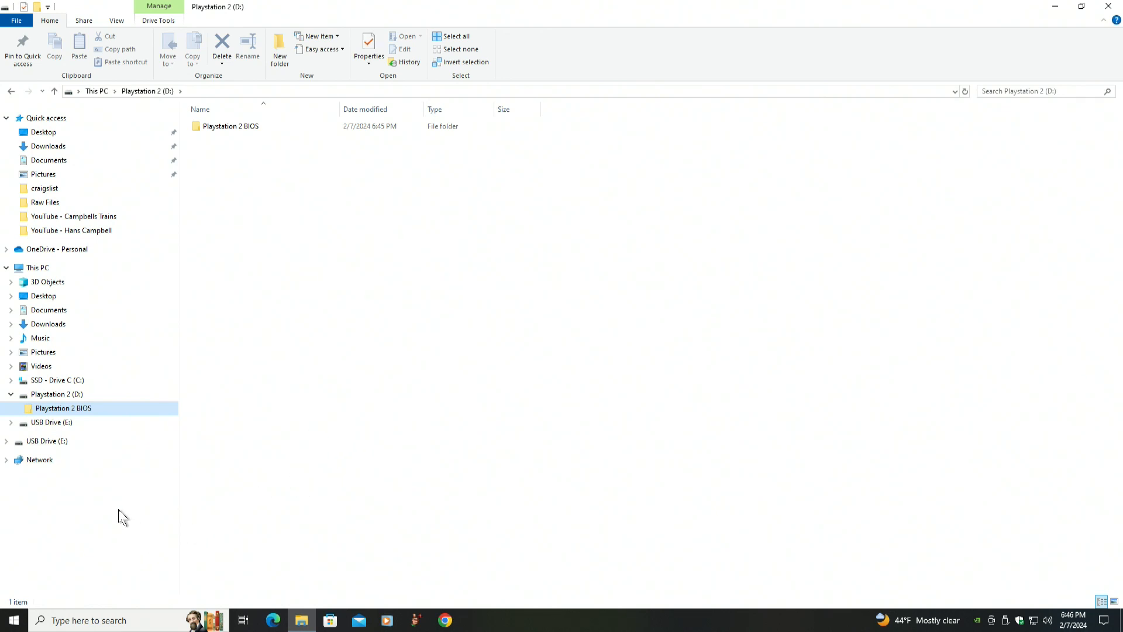
# Create a second folder on the Playstation 2 (D:) drive named "Playstation 2 Games"
pyautogui.rightClick(25, 400)
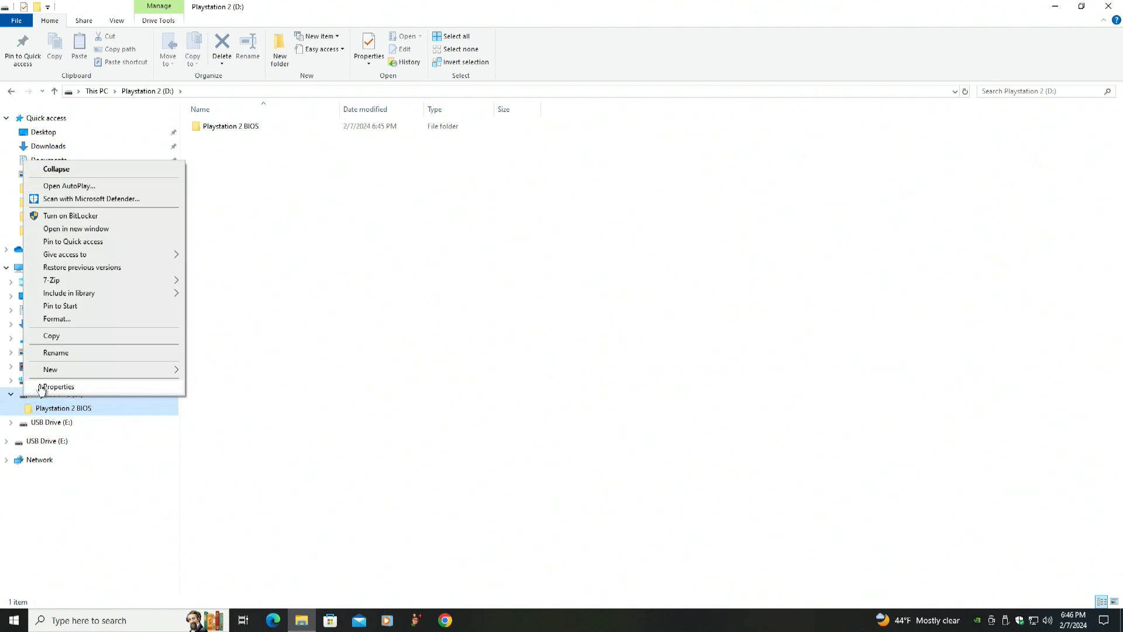
pyautogui.moveTo(92, 373)
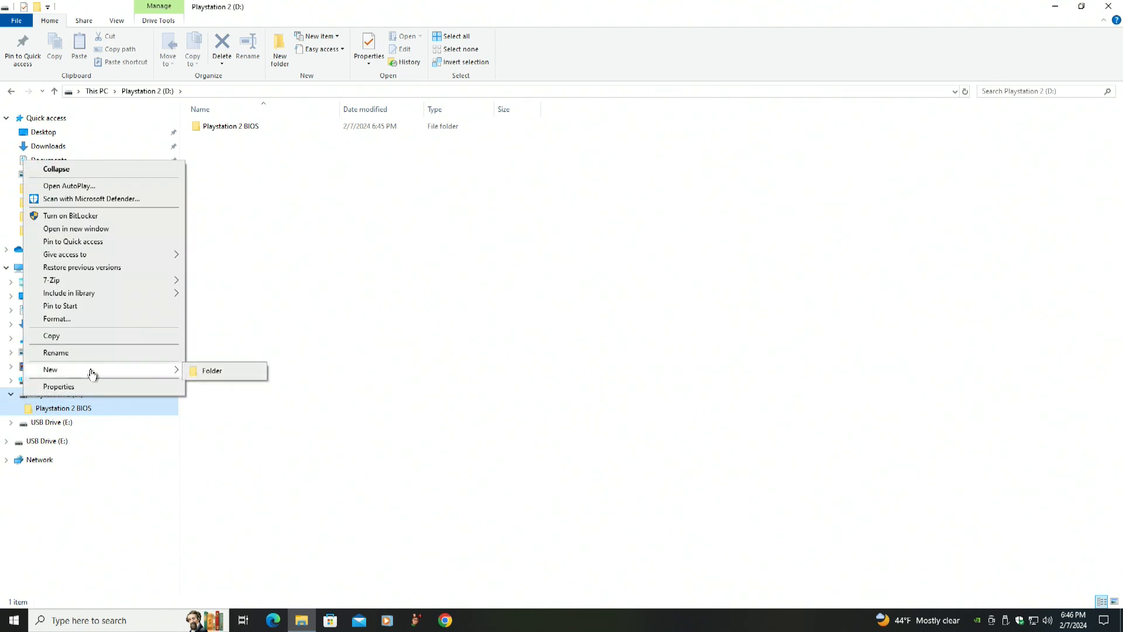
pyautogui.click(212, 371)
pyautogui.press('BackSpace')
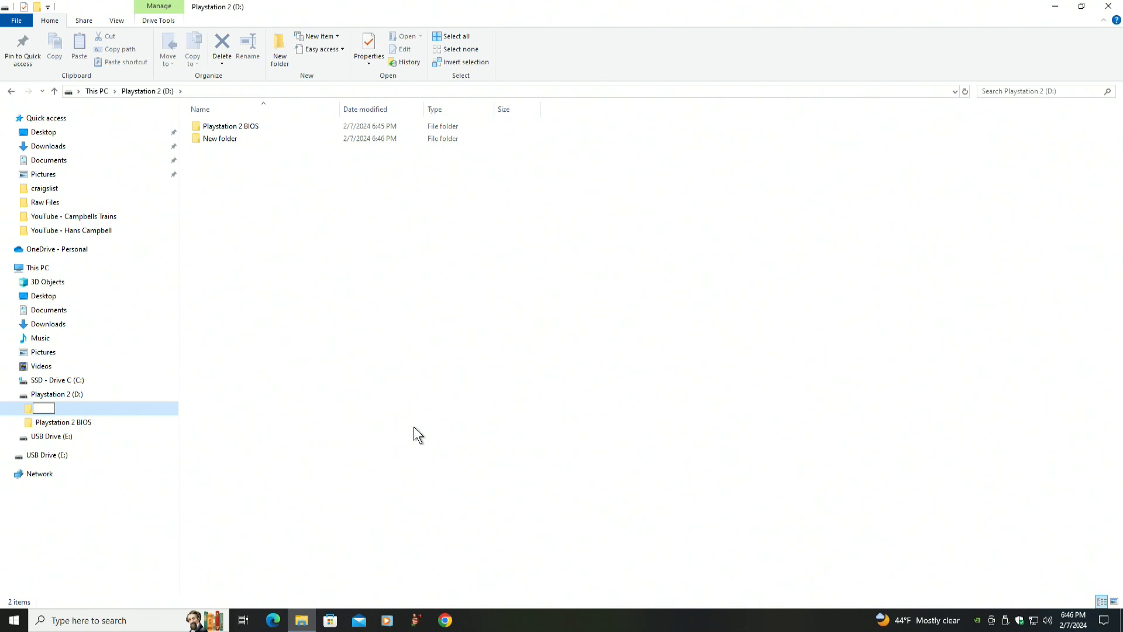
pyautogui.write('Playstation 2 Games')
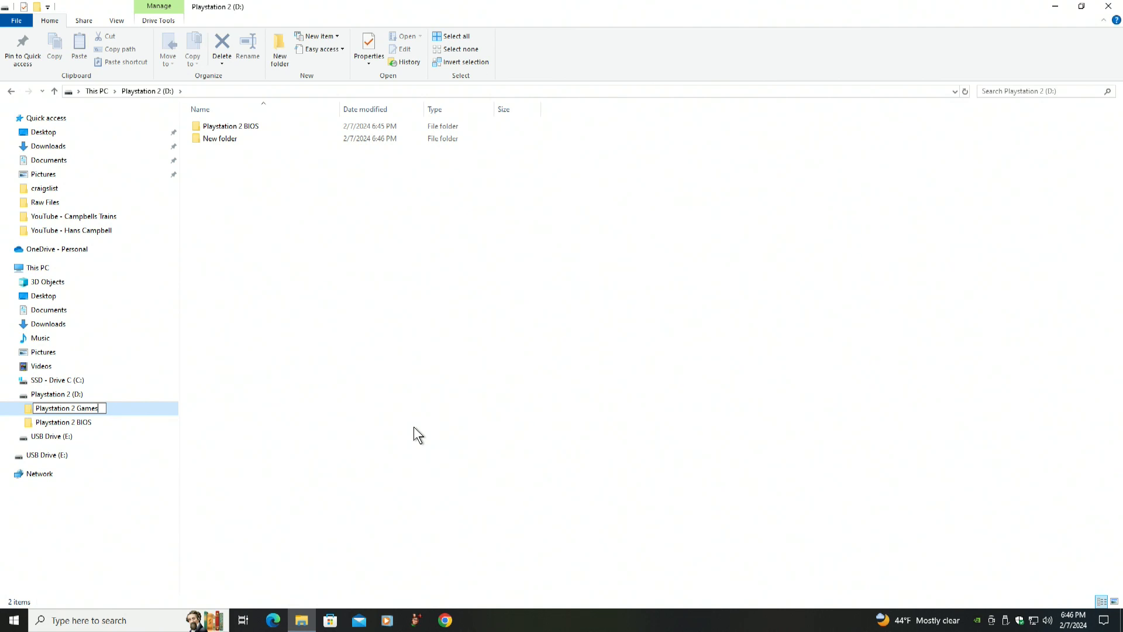
pyautogui.press('Return')
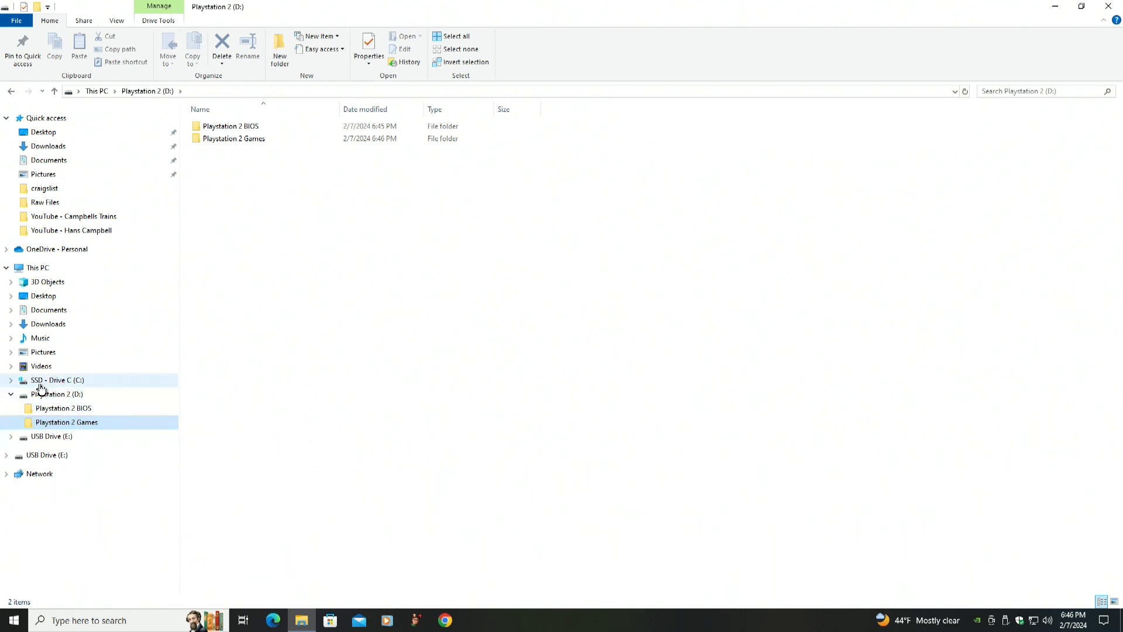
# Copy all files from the ps2_bios folder under Playstation 2 Emulation on drive C into the Playstation 2 BIOS folder
pyautogui.click(28, 382)
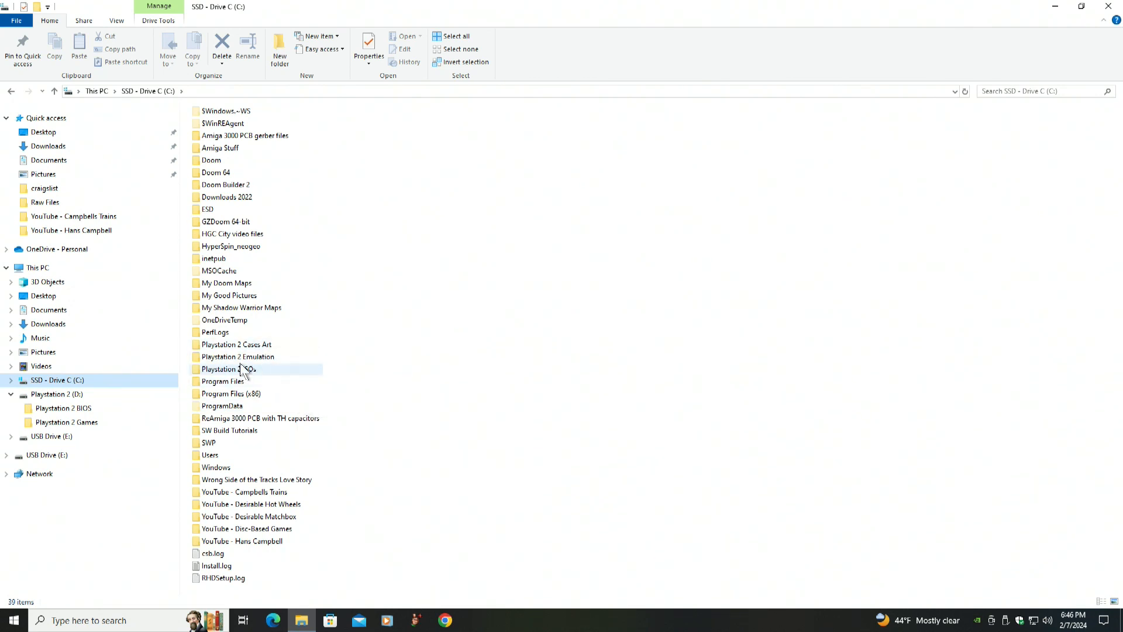
pyautogui.doubleClick(198, 358)
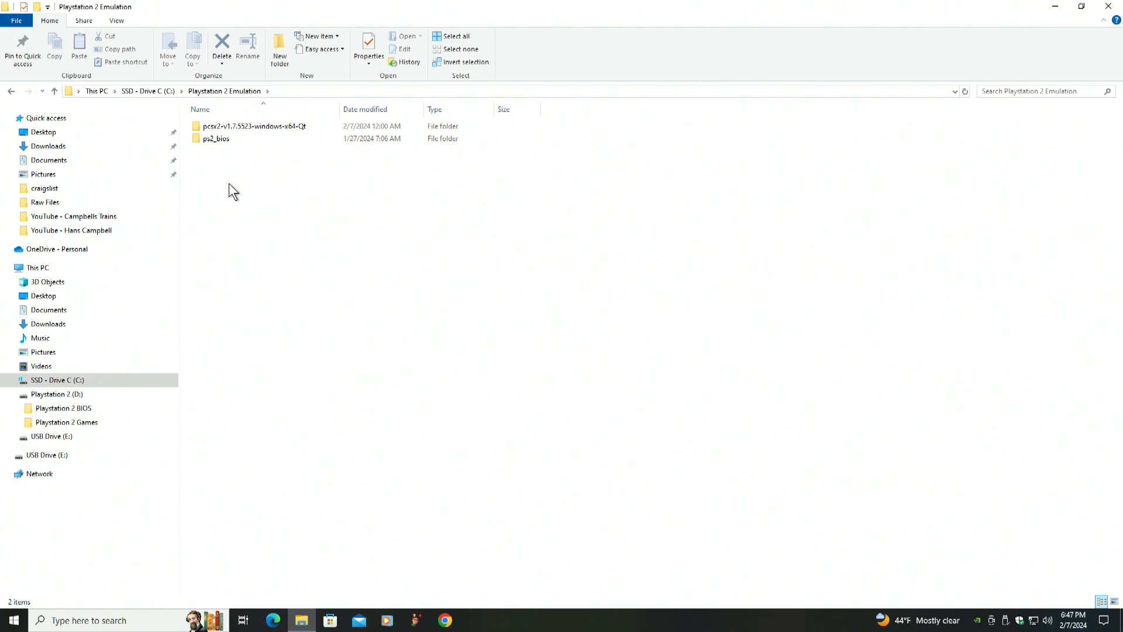
pyautogui.doubleClick(198, 130)
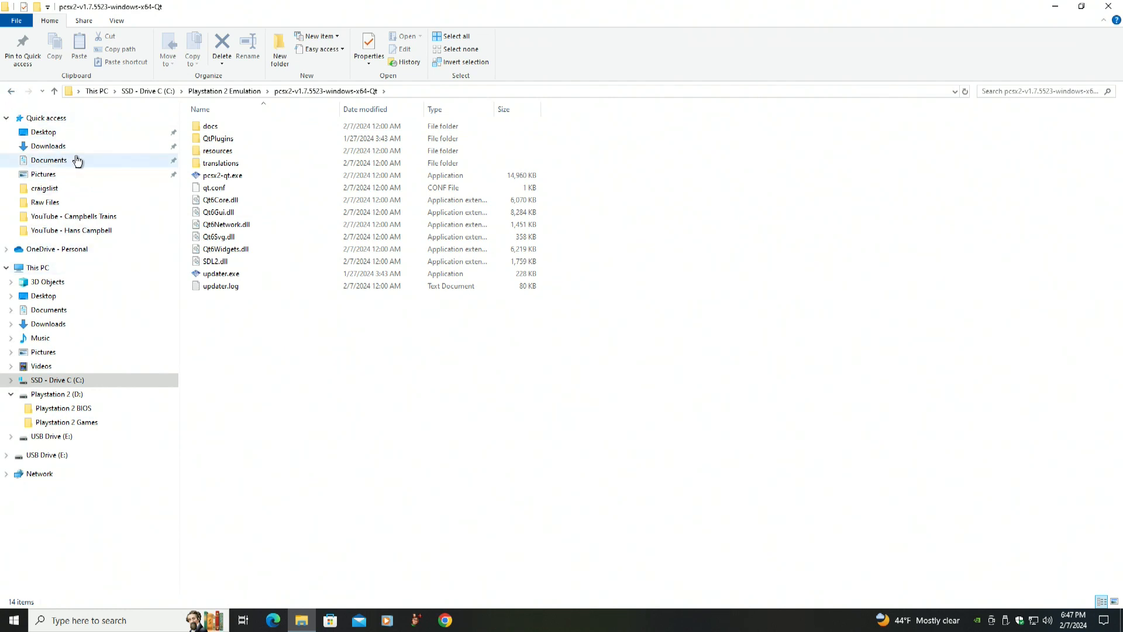
pyautogui.click(11, 91)
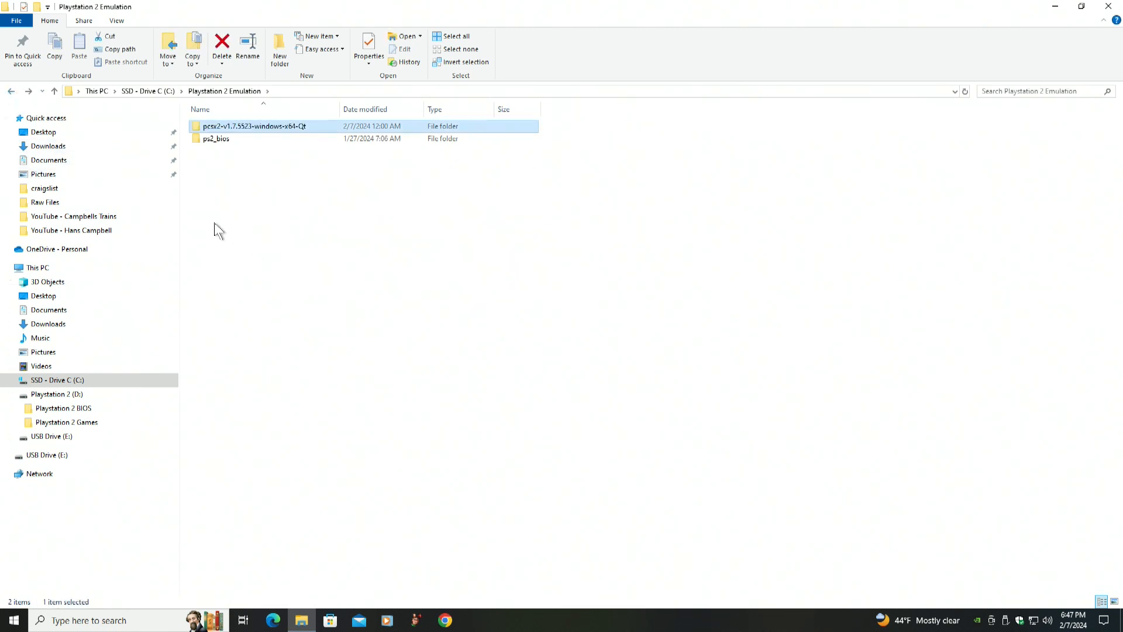
pyautogui.click(198, 140)
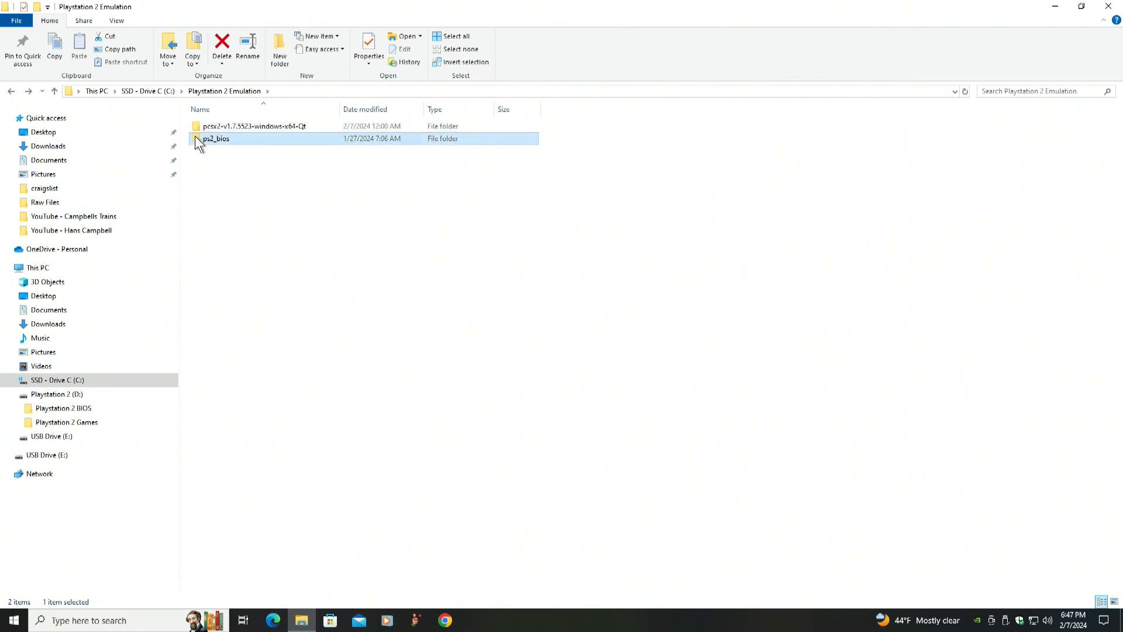
pyautogui.doubleClick(197, 141)
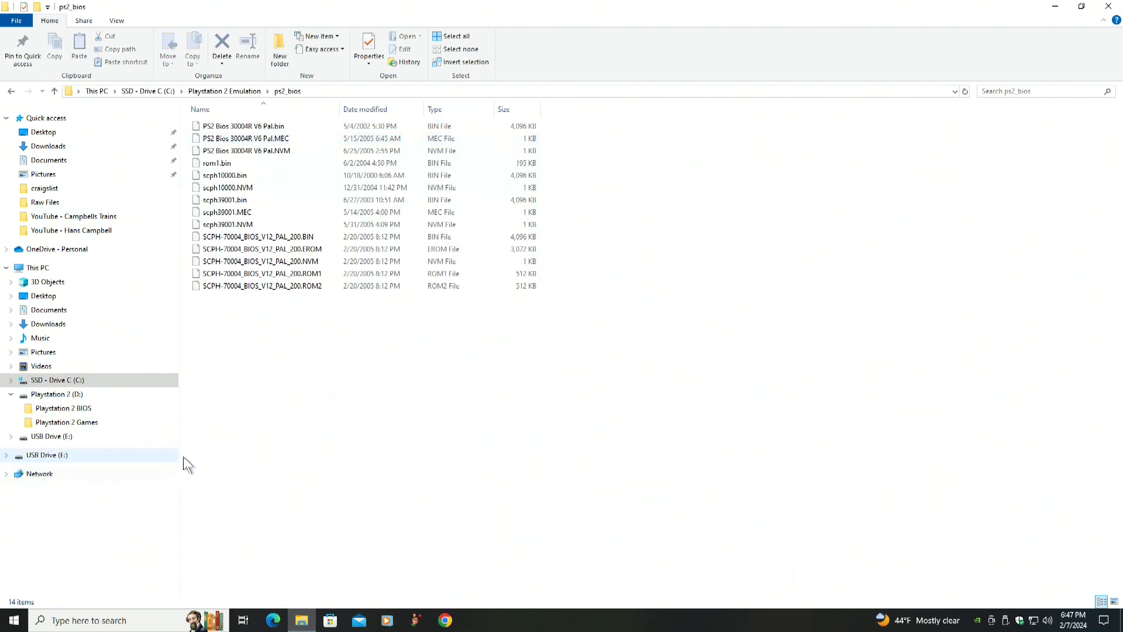
pyautogui.click(197, 130)
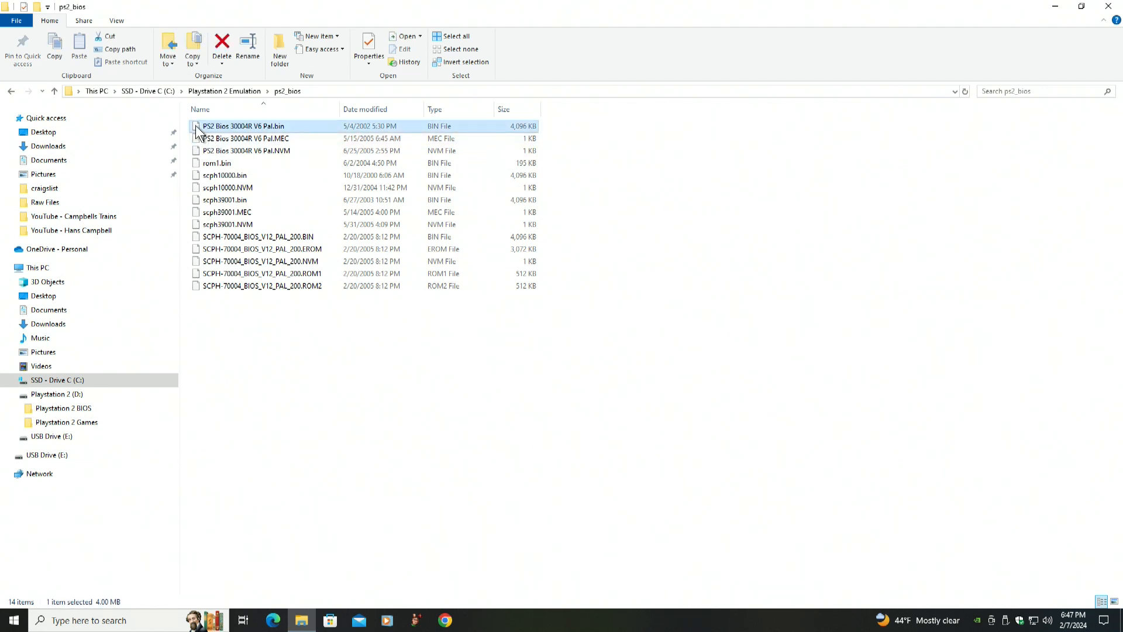
pyautogui.keyDown('shift'); pyautogui.click(197, 286); pyautogui.keyUp('shift')
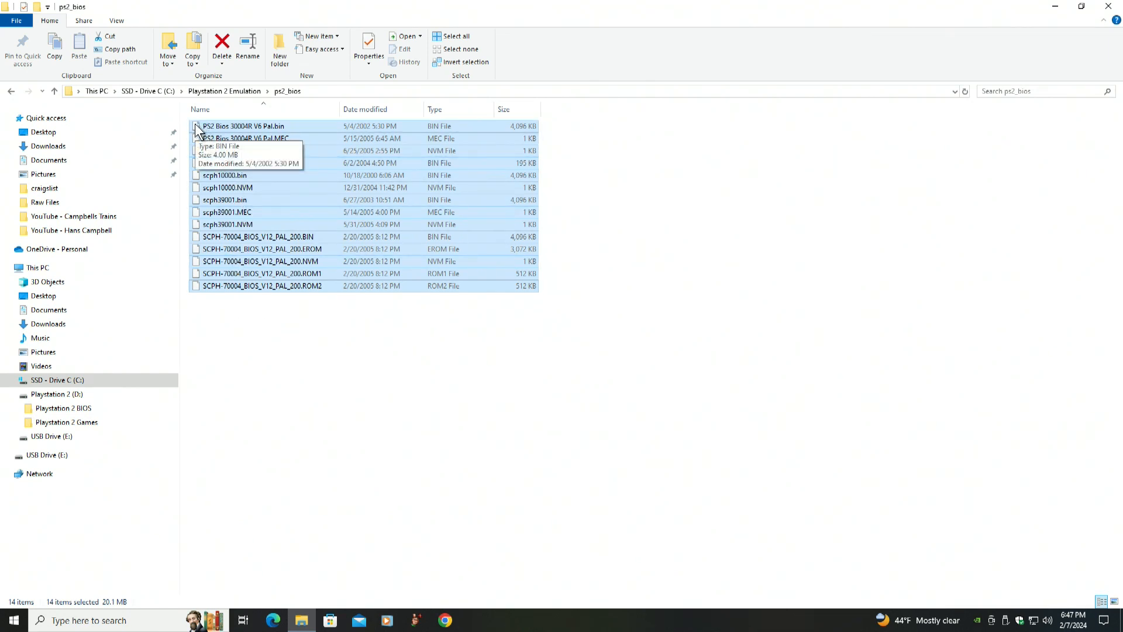
pyautogui.moveTo(196, 130); pyautogui.dragTo(28, 411)
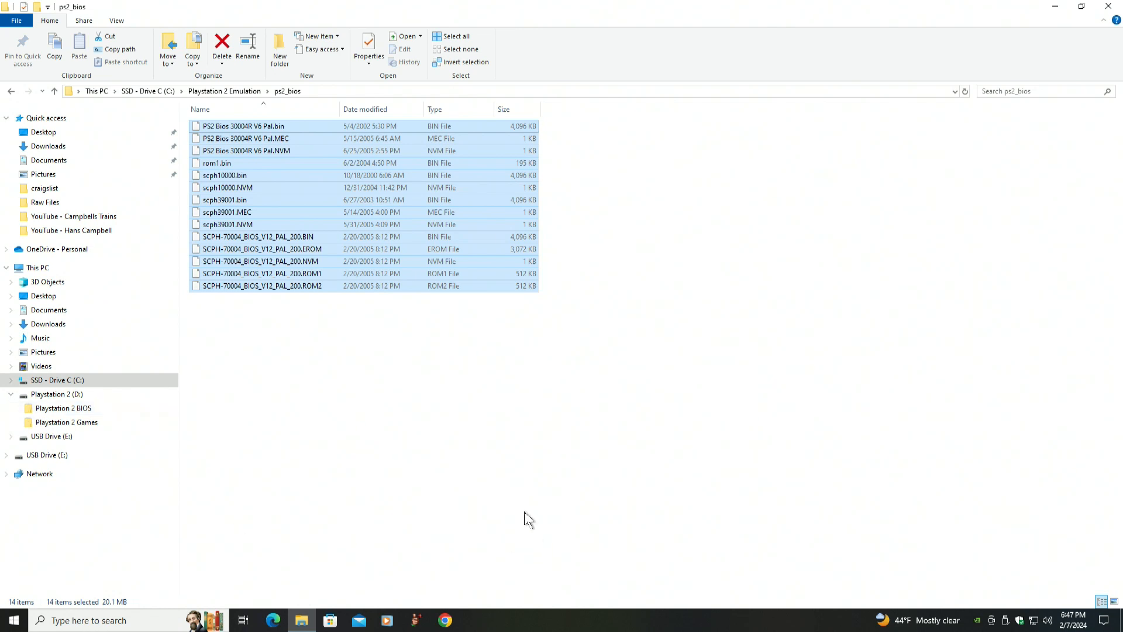
pyautogui.click(495, 487)
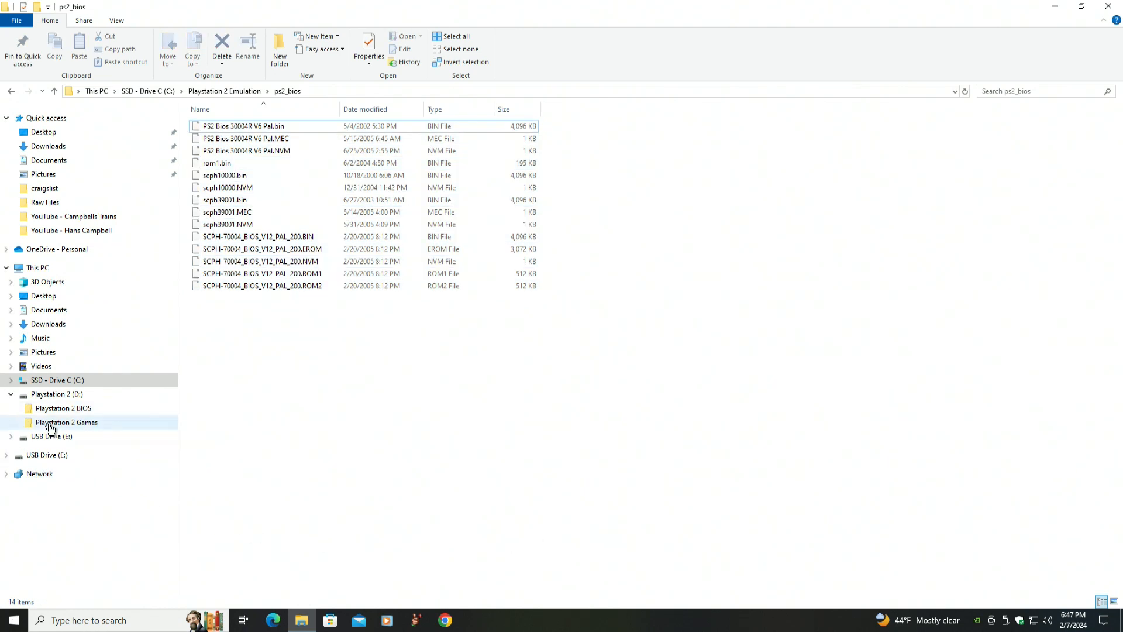
pyautogui.click(31, 412)
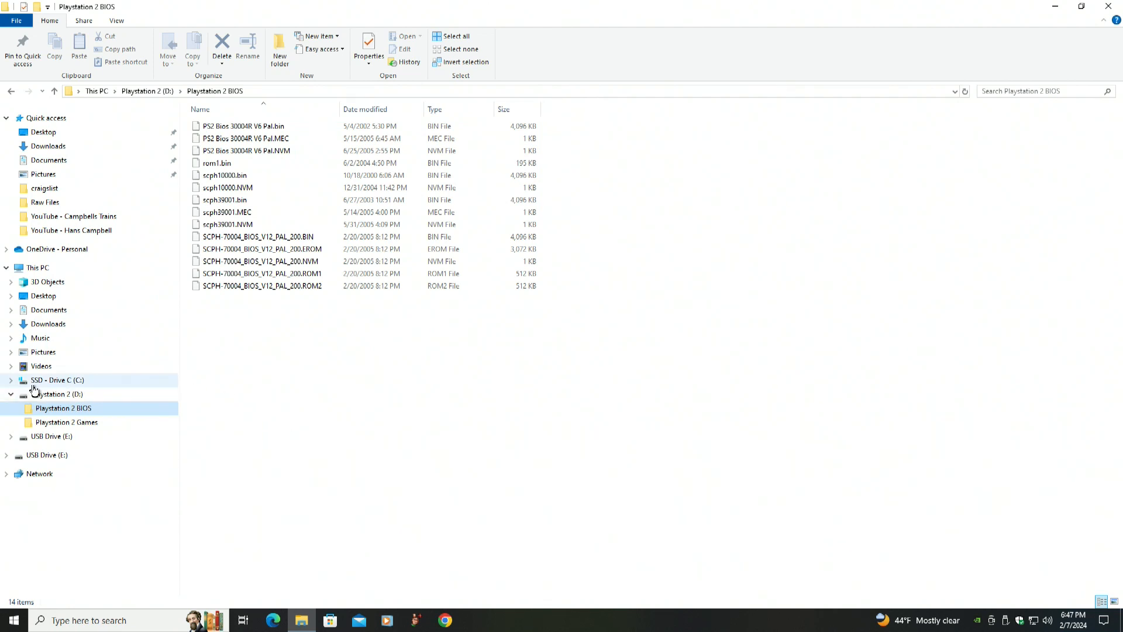
# Open drive C and review its properties, then close the properties dialog
pyautogui.click(23, 384)
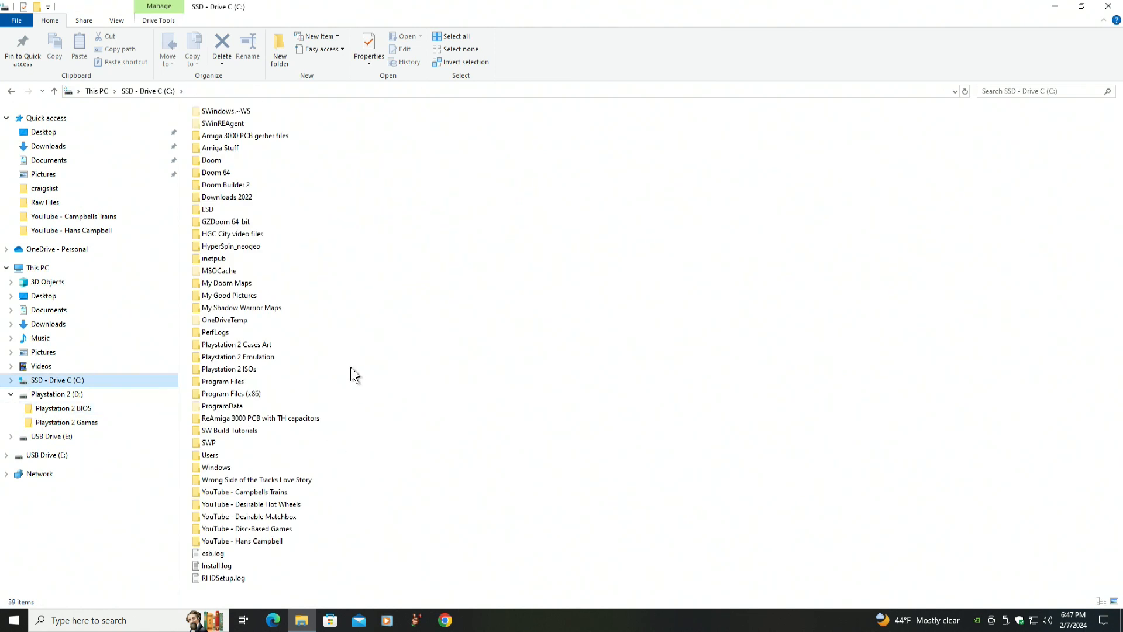
pyautogui.moveTo(197, 378)
pyautogui.rightClick(24, 384)
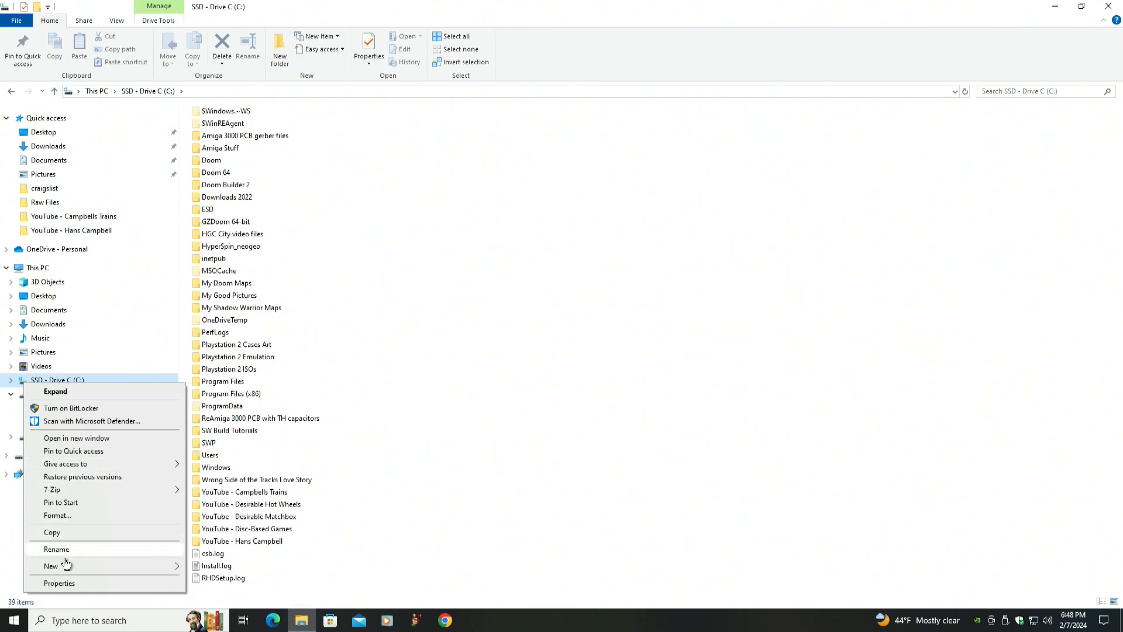
pyautogui.click(62, 585)
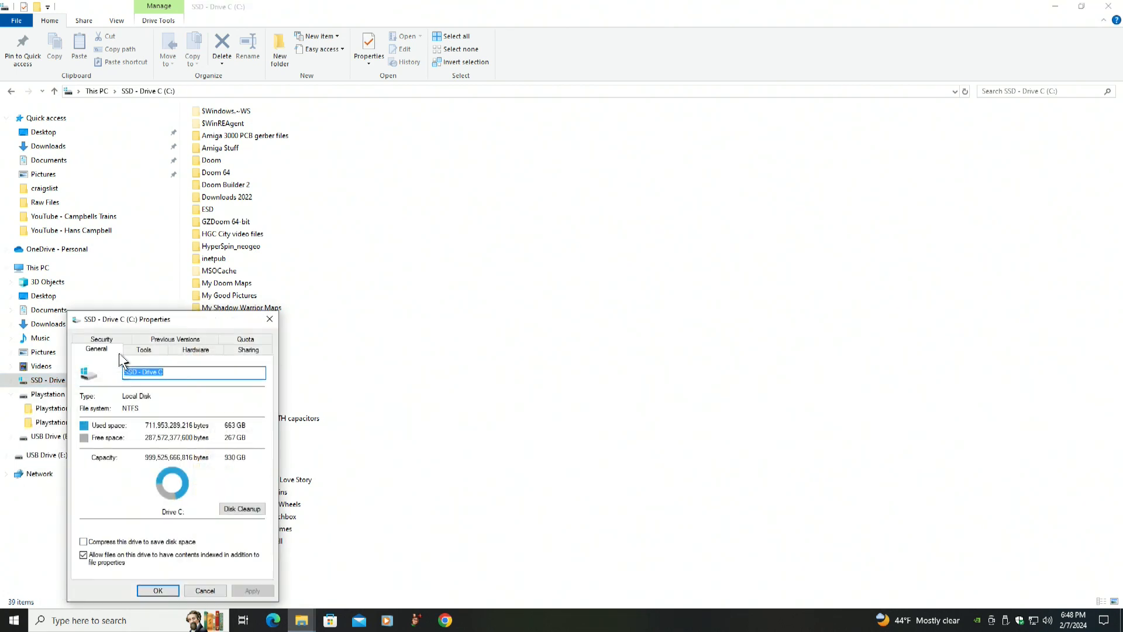
pyautogui.moveTo(177, 321); pyautogui.dragTo(637, 118)
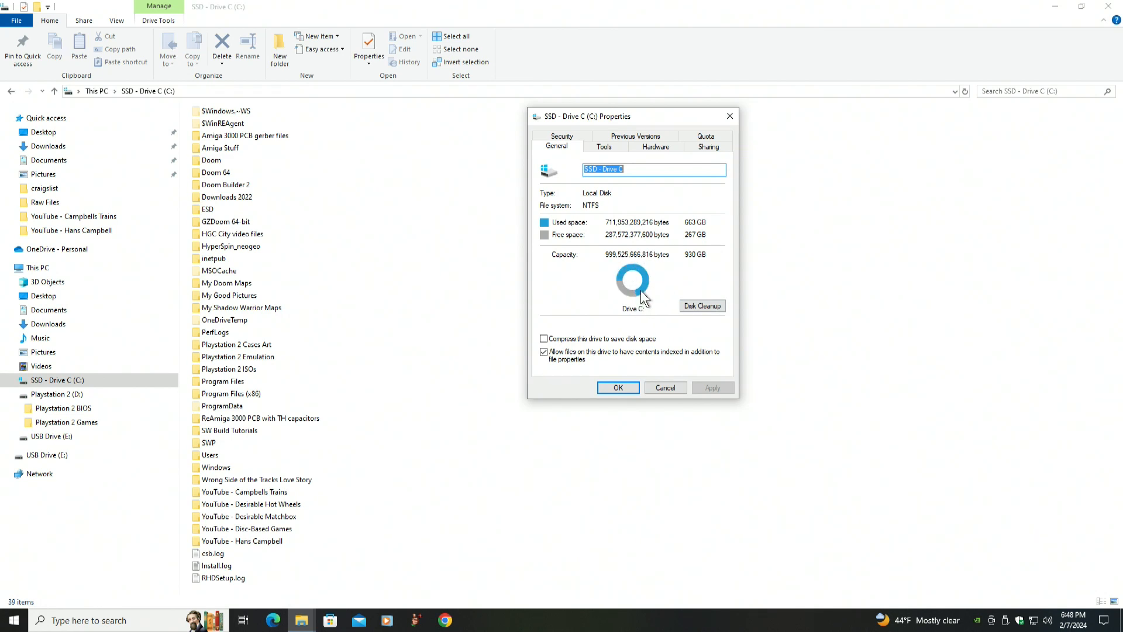
pyautogui.click(661, 387)
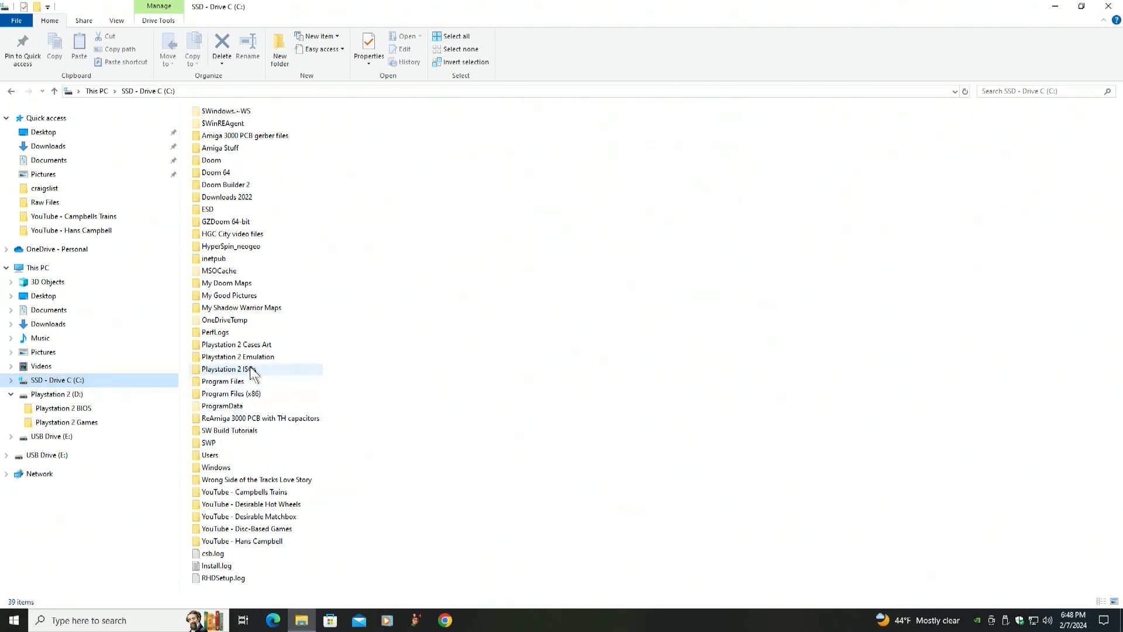
# Review the properties of the Playstation 2 ISOs folder on drive C, then close the dialog
pyautogui.click(200, 370)
pyautogui.rightClick(200, 373)
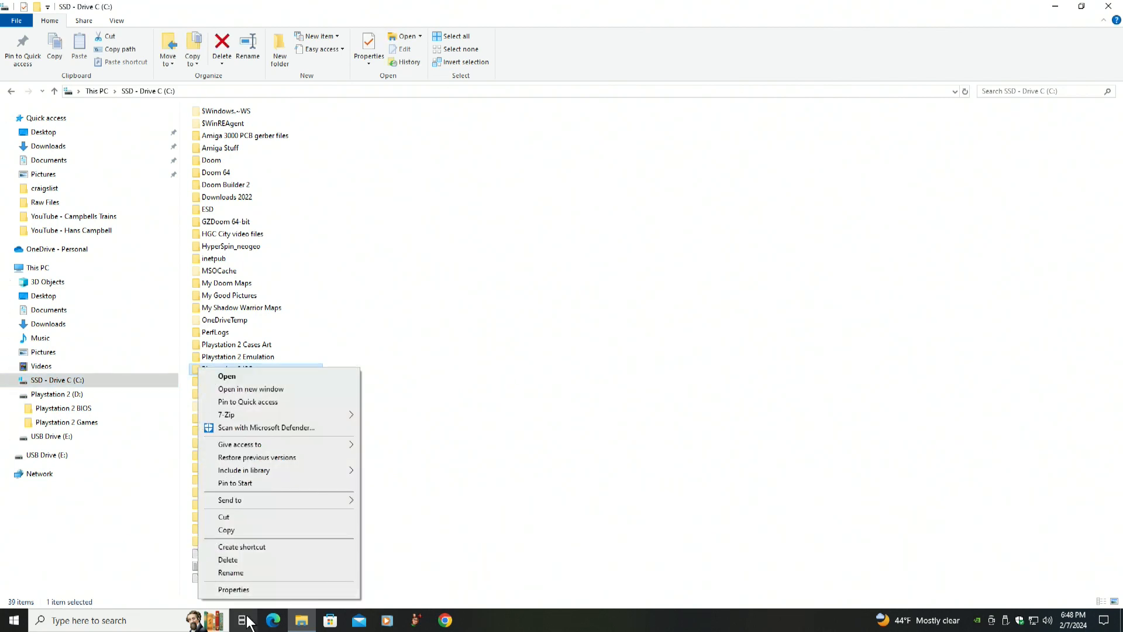
pyautogui.click(234, 590)
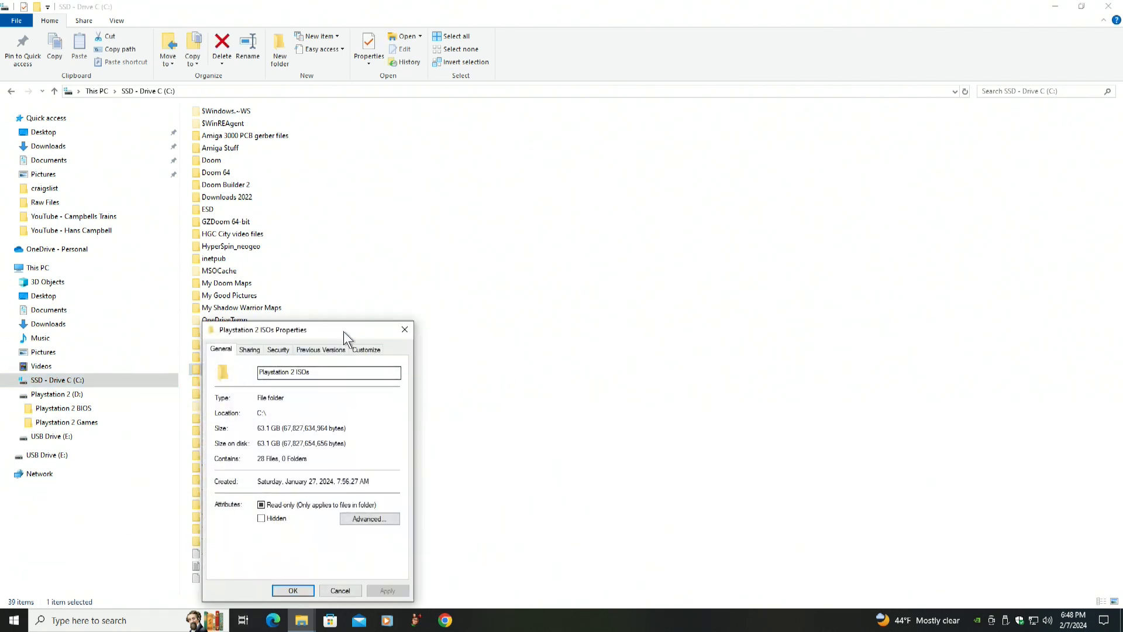
pyautogui.moveTo(343, 331); pyautogui.dragTo(641, 131)
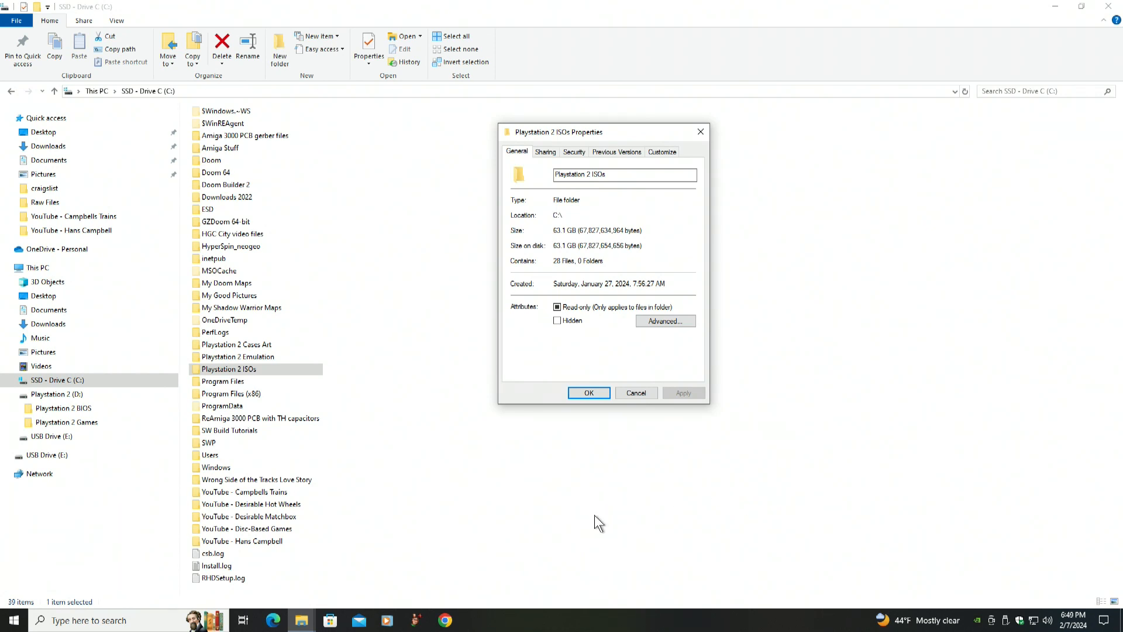
pyautogui.click(636, 393)
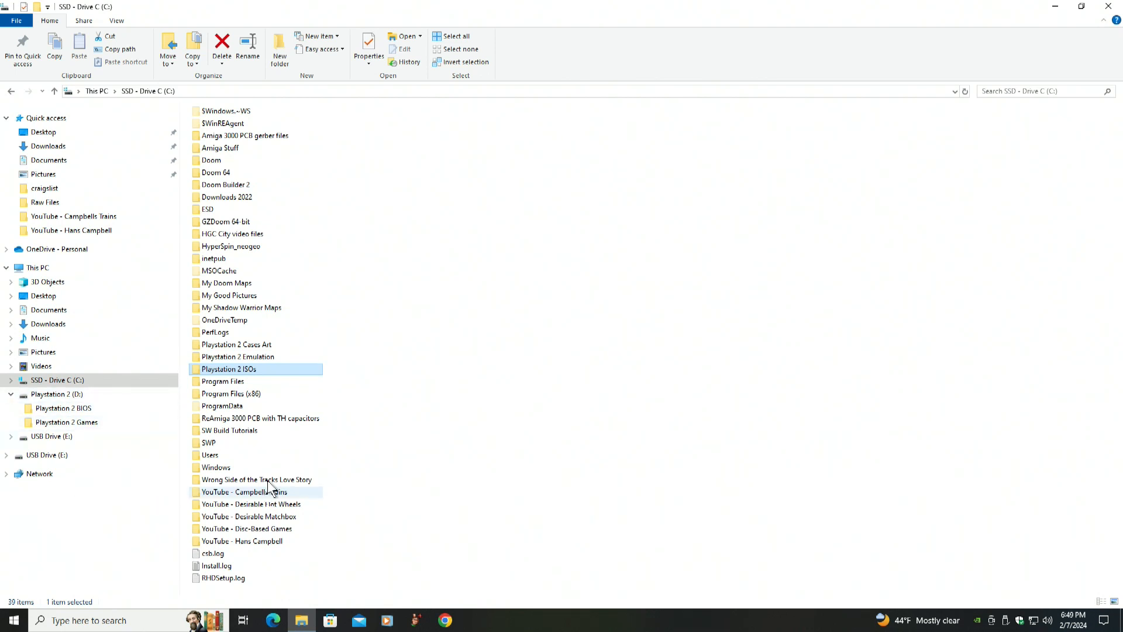
# Copy all files from the Playstation 2 ISOs folder into the Playstation 2 Games folder on drive D
pyautogui.doubleClick(198, 370)
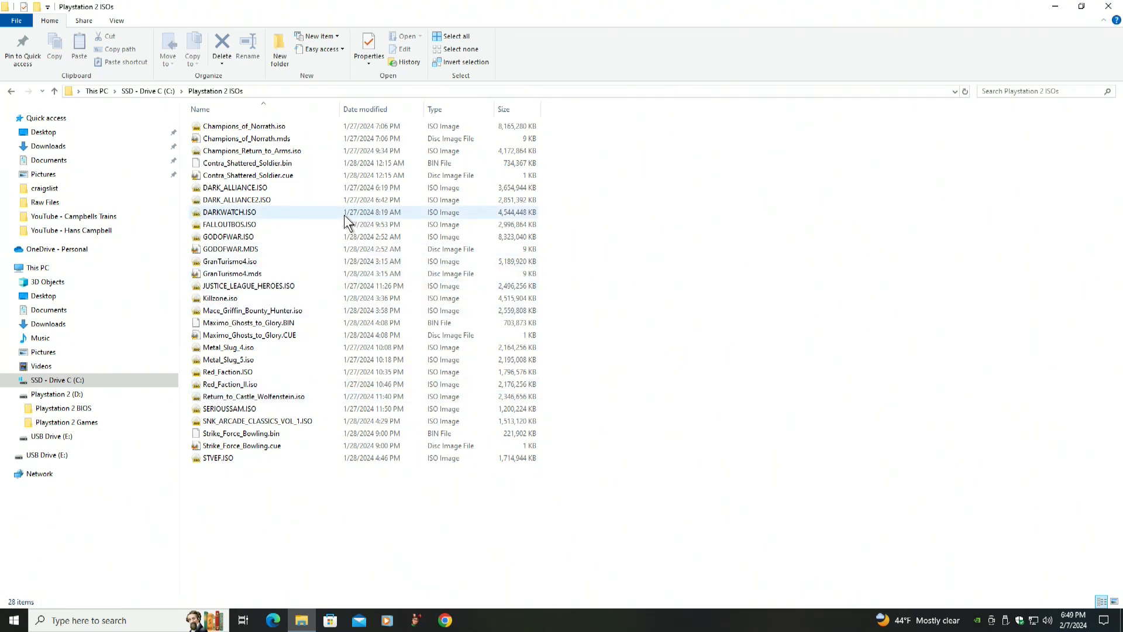
pyautogui.click(199, 133)
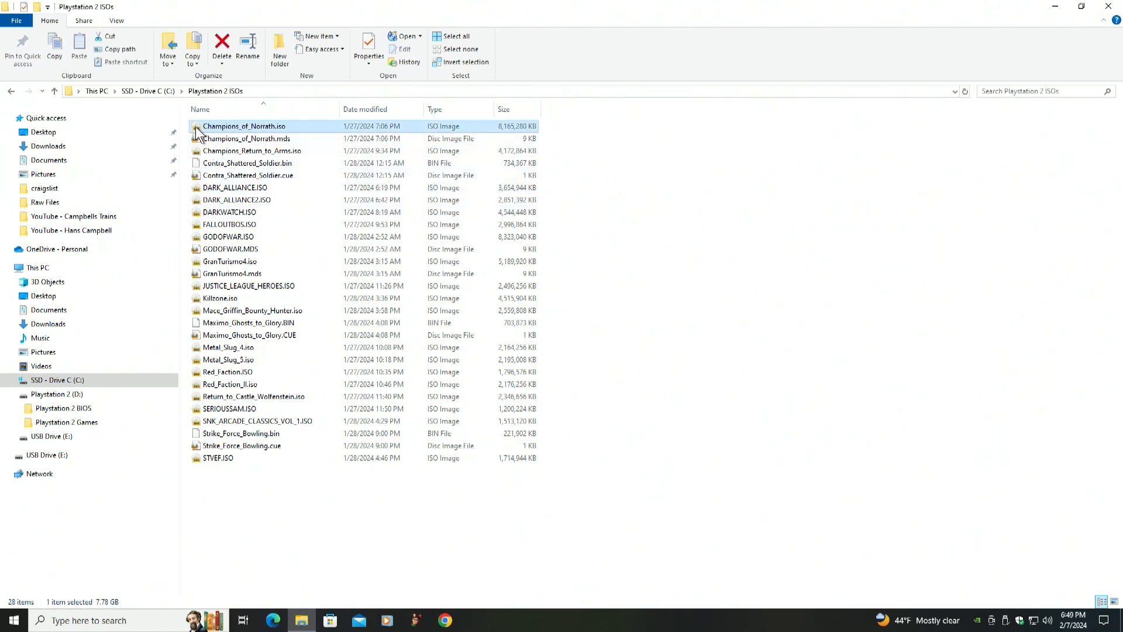
pyautogui.keyDown('shift'); pyautogui.click(198, 460); pyautogui.keyUp('shift')
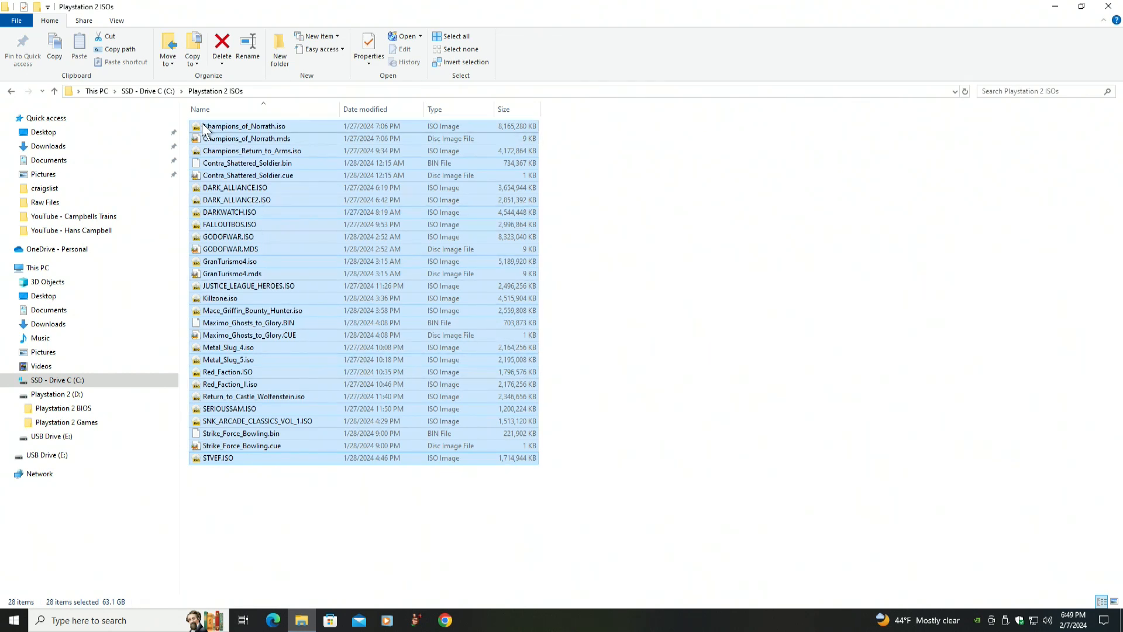
pyautogui.moveTo(198, 132); pyautogui.dragTo(28, 427)
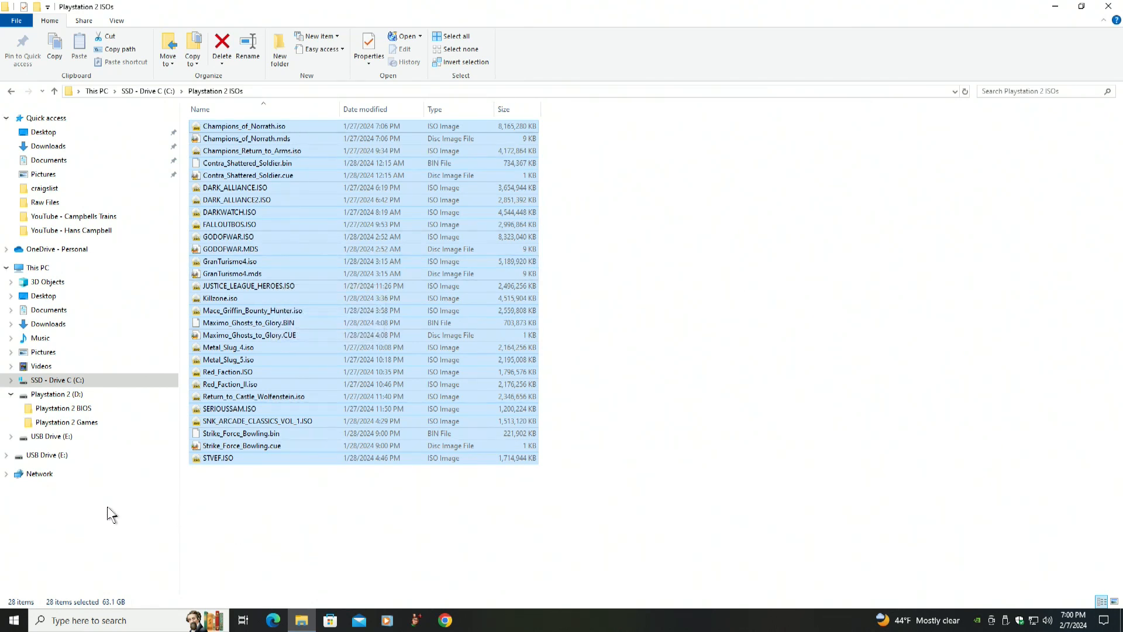
# Review the contents of the Playstation 2 BIOS and Playstation 2 Games folders, then return to drive C
pyautogui.click(27, 414)
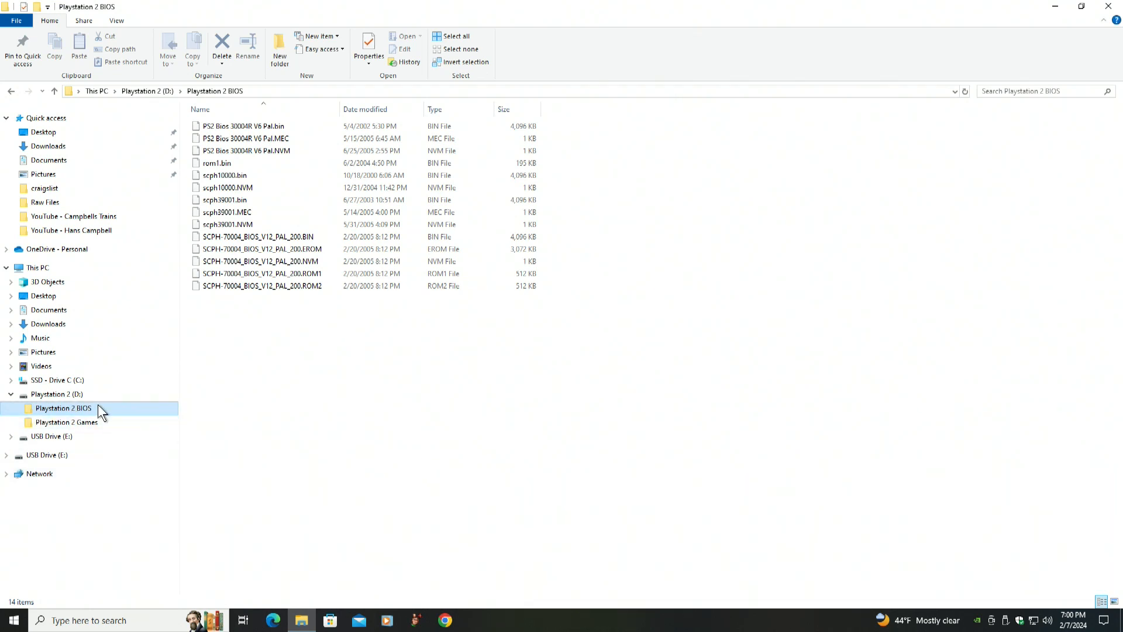
pyautogui.click(30, 425)
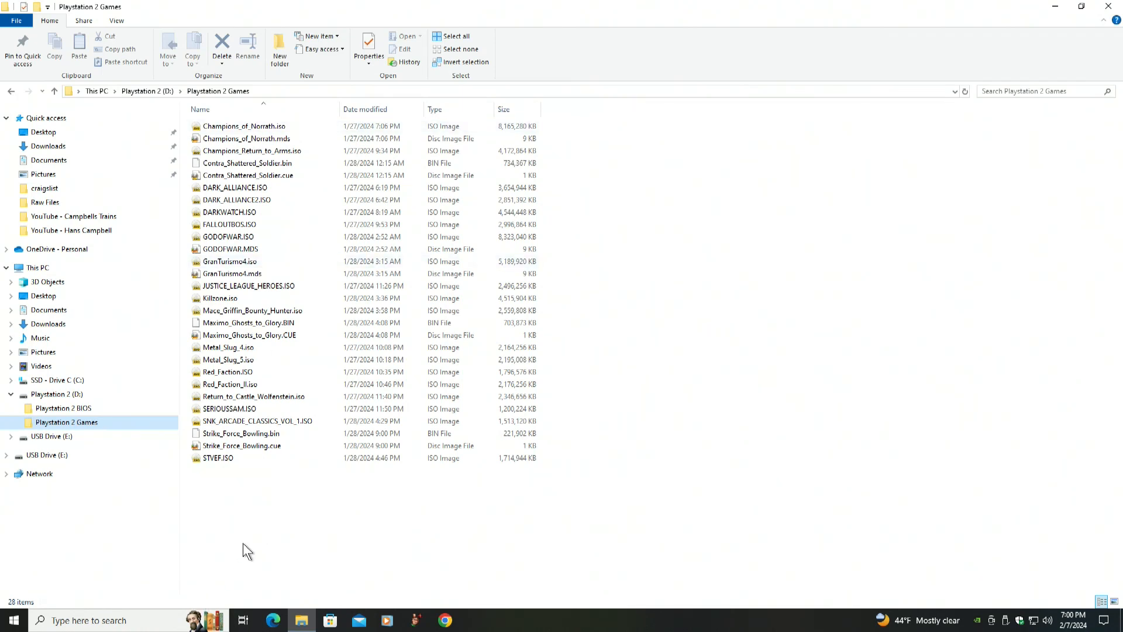
pyautogui.click(47, 380)
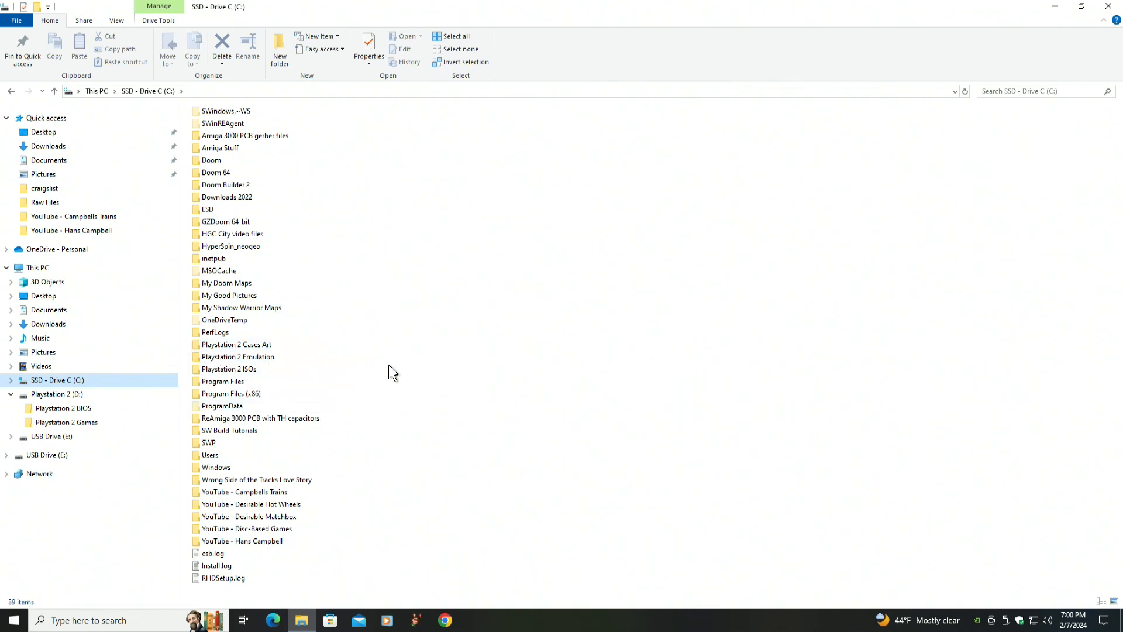
# Open the Playstation 2 Cases Art folder on drive C, scroll through its images, and return to drive C
pyautogui.doubleClick(197, 346)
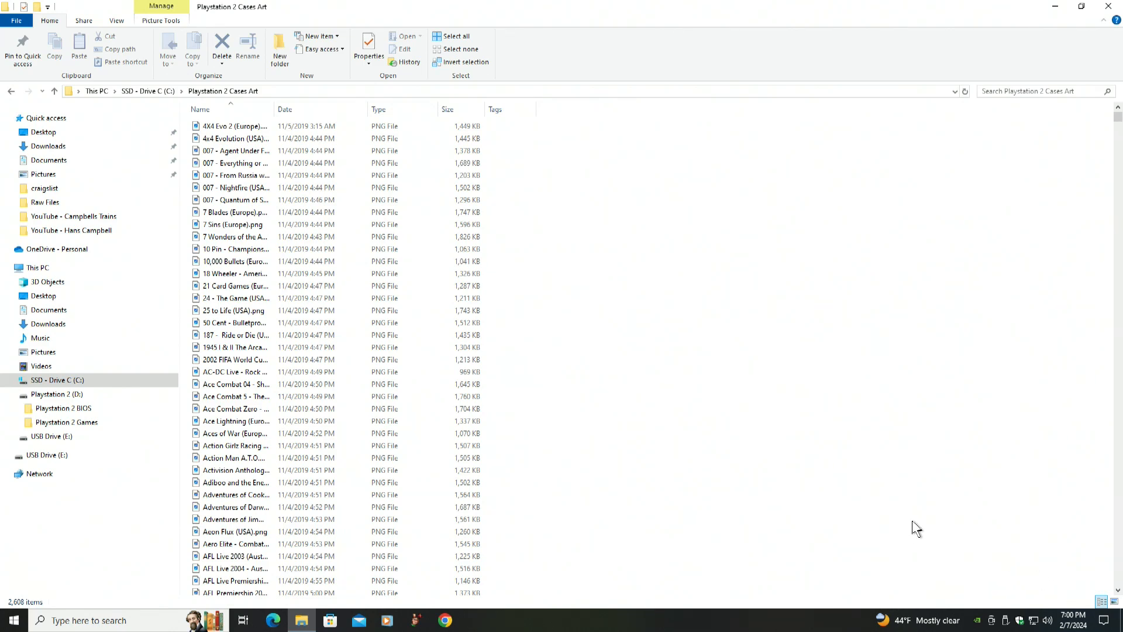
pyautogui.click(1118, 566)
pyautogui.click(1119, 567)
pyautogui.click(1118, 566)
pyautogui.click(1118, 566)
pyautogui.click(1119, 567)
pyautogui.click(1119, 567)
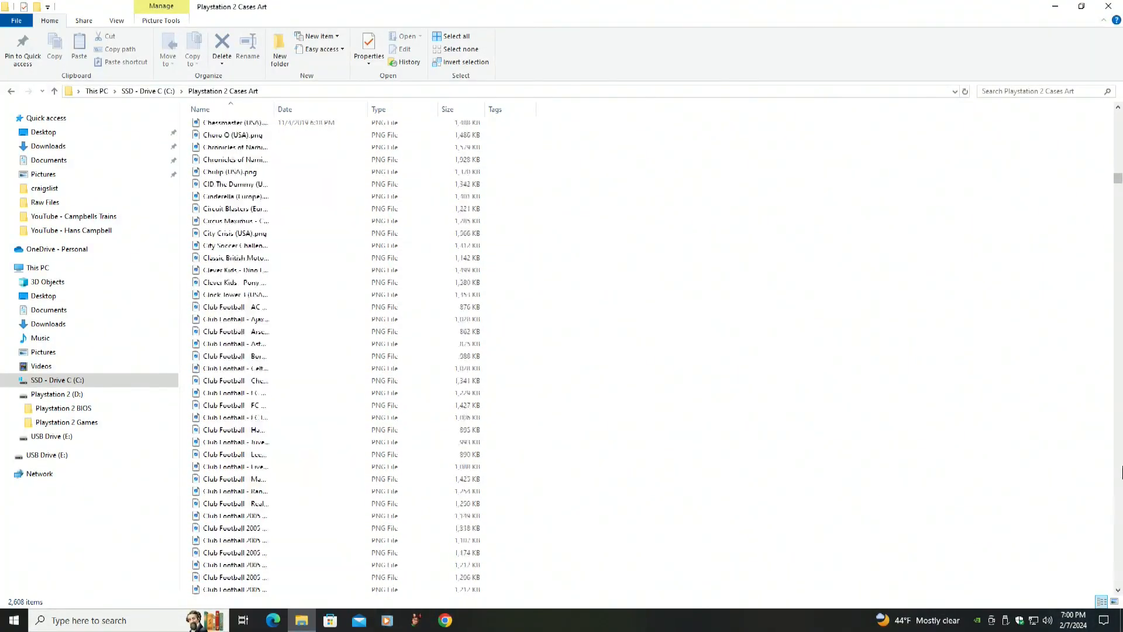
pyautogui.moveTo(1119, 179); pyautogui.dragTo(1118, 112)
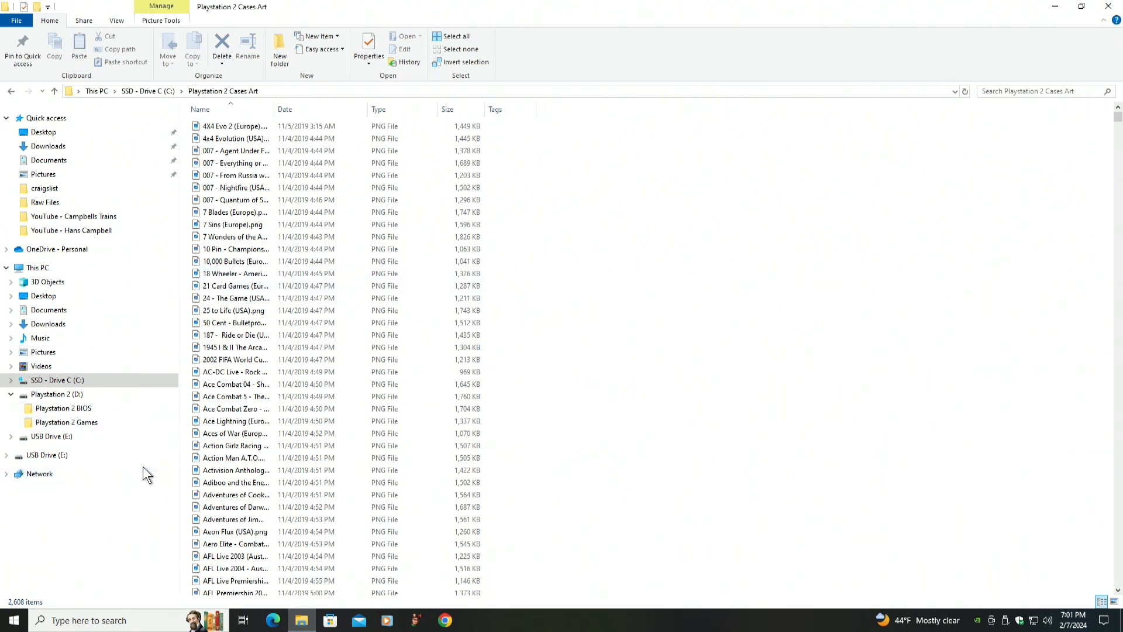
pyautogui.click(11, 90)
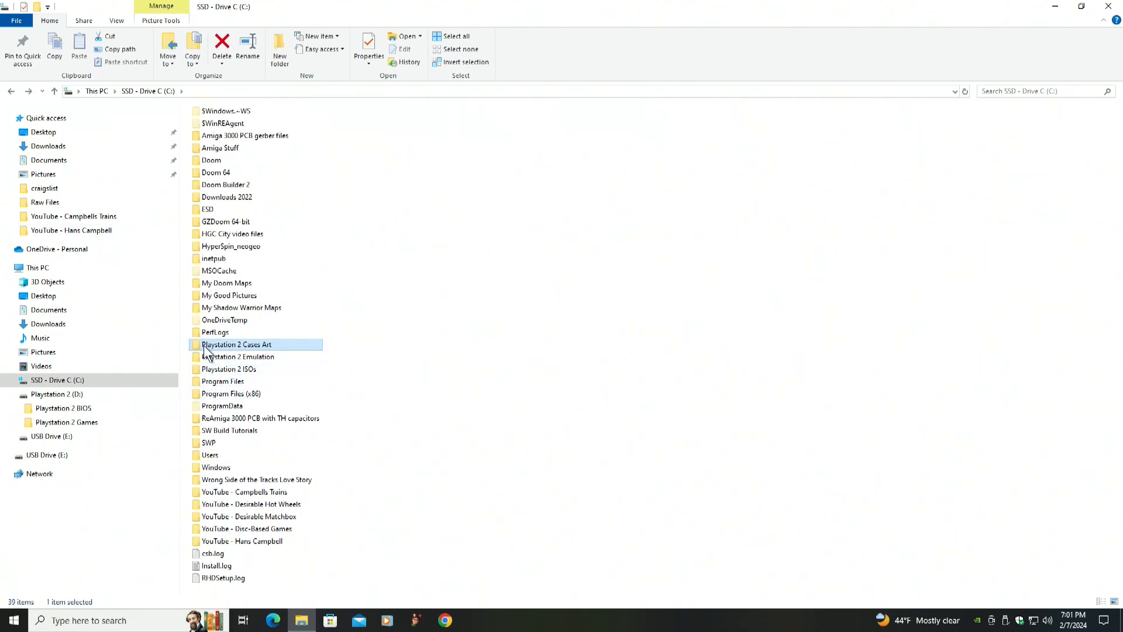
# Copy the Playstation 2 Cases Art folder onto the Playstation 2 (D:) drive and open that drive
pyautogui.moveTo(198, 351)
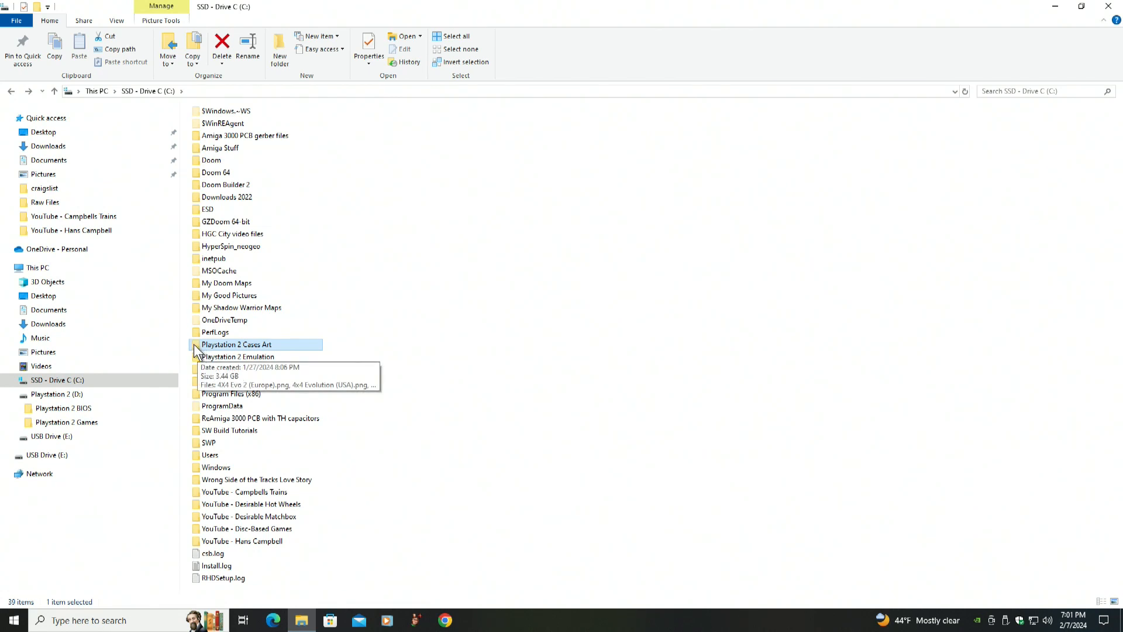
pyautogui.moveTo(195, 347); pyautogui.dragTo(21, 397)
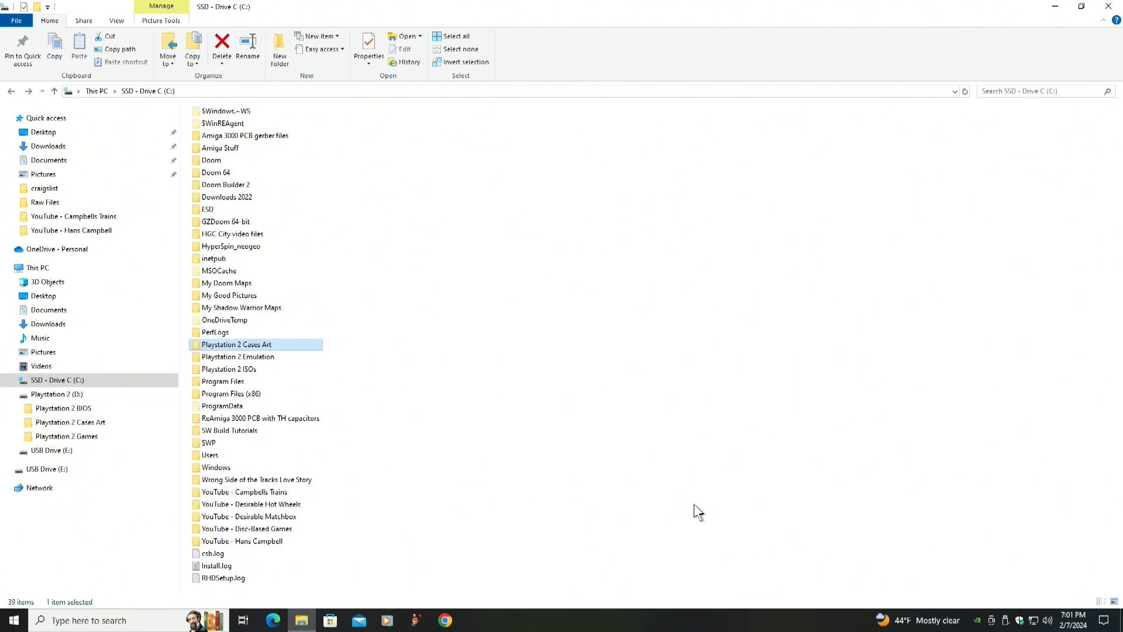
pyautogui.click(26, 398)
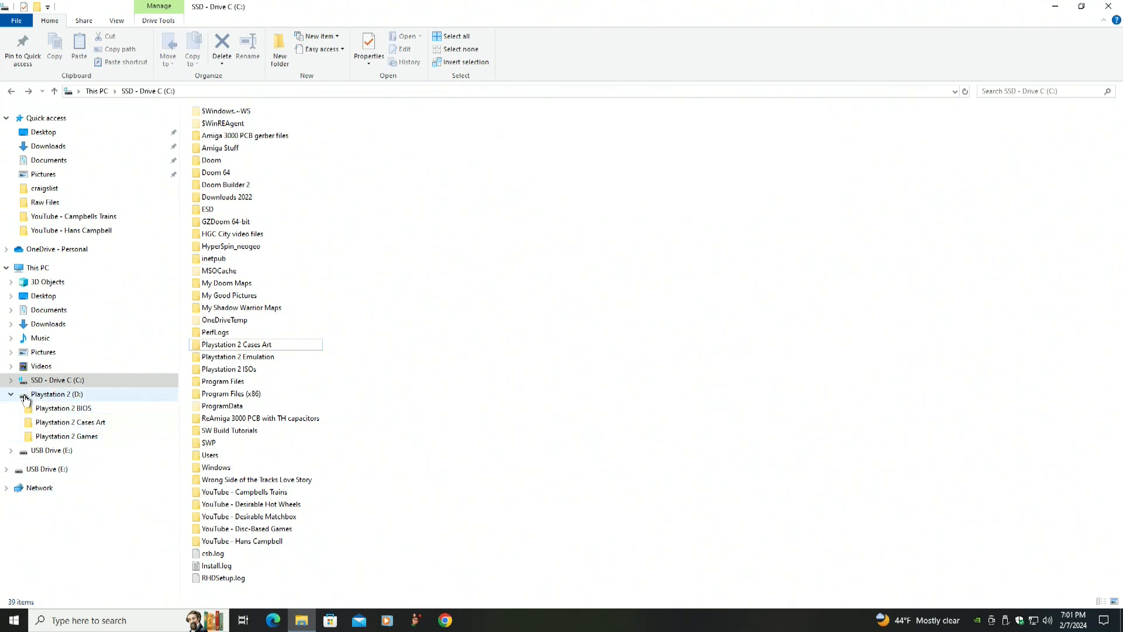
pyautogui.click(25, 399)
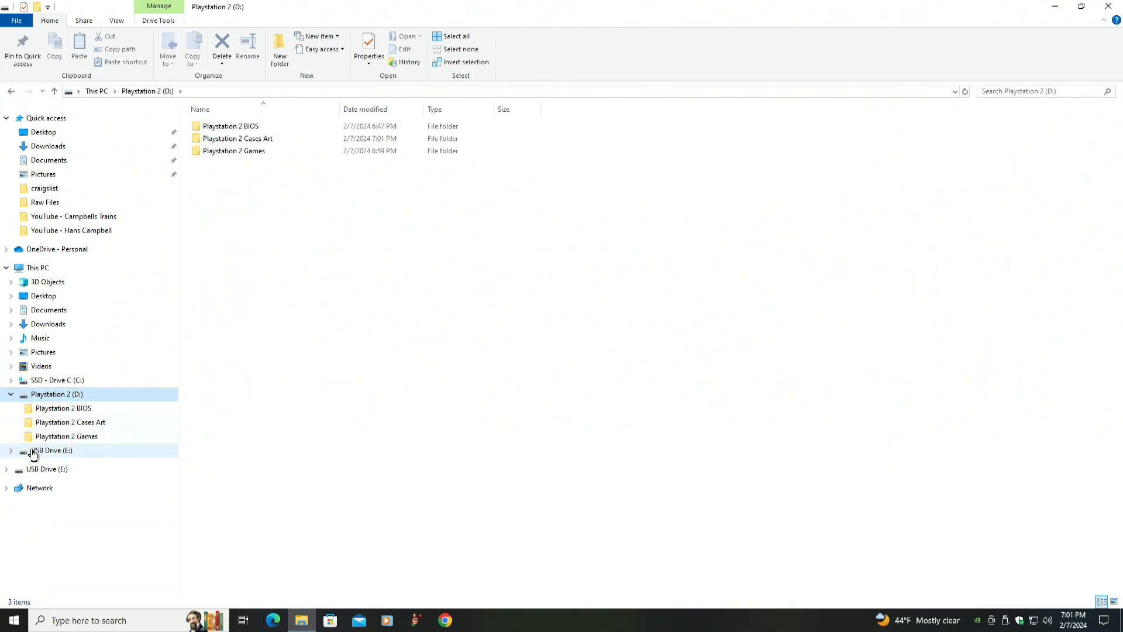
# Open the Playstation 2 Cases Art folder on drive D and scroll through the game cover images
pyautogui.click(28, 429)
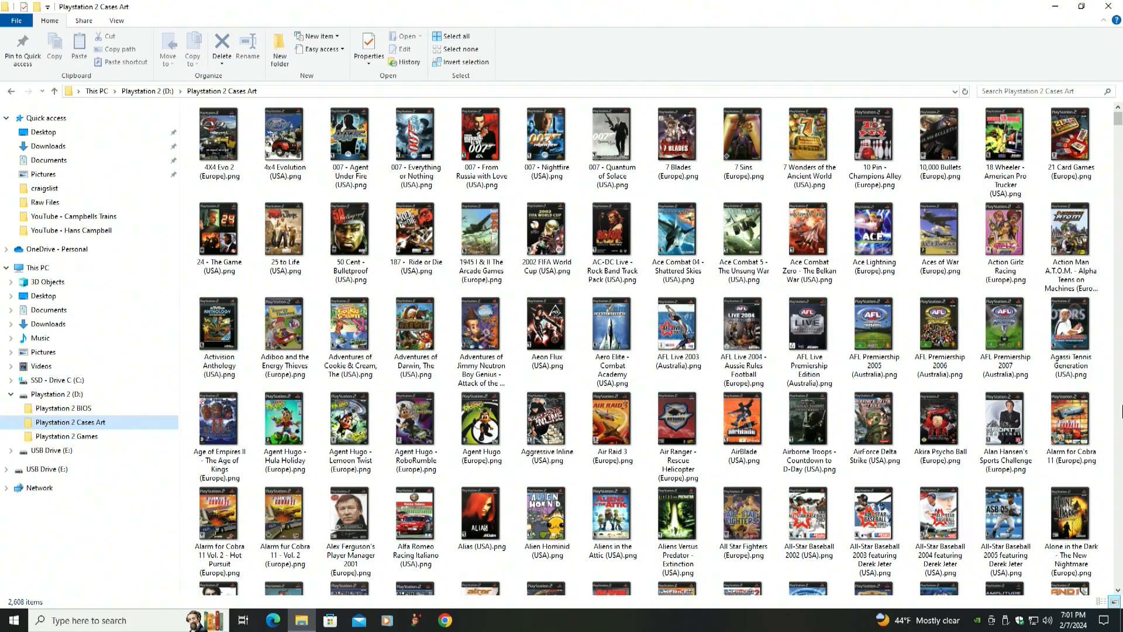
pyautogui.click(1119, 490)
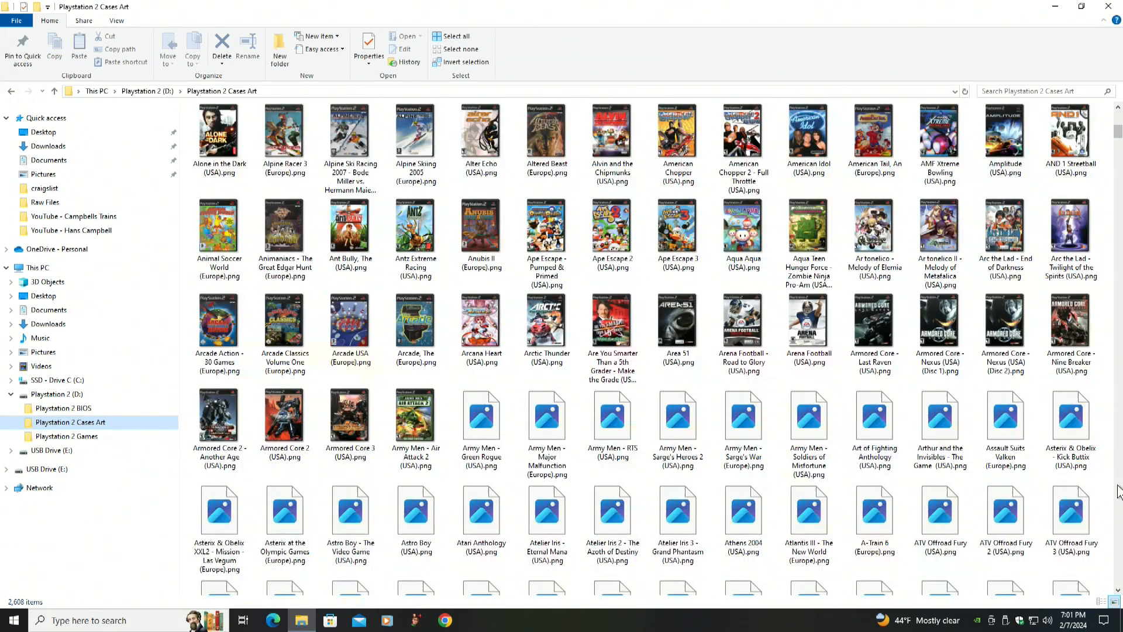
pyautogui.click(1118, 541)
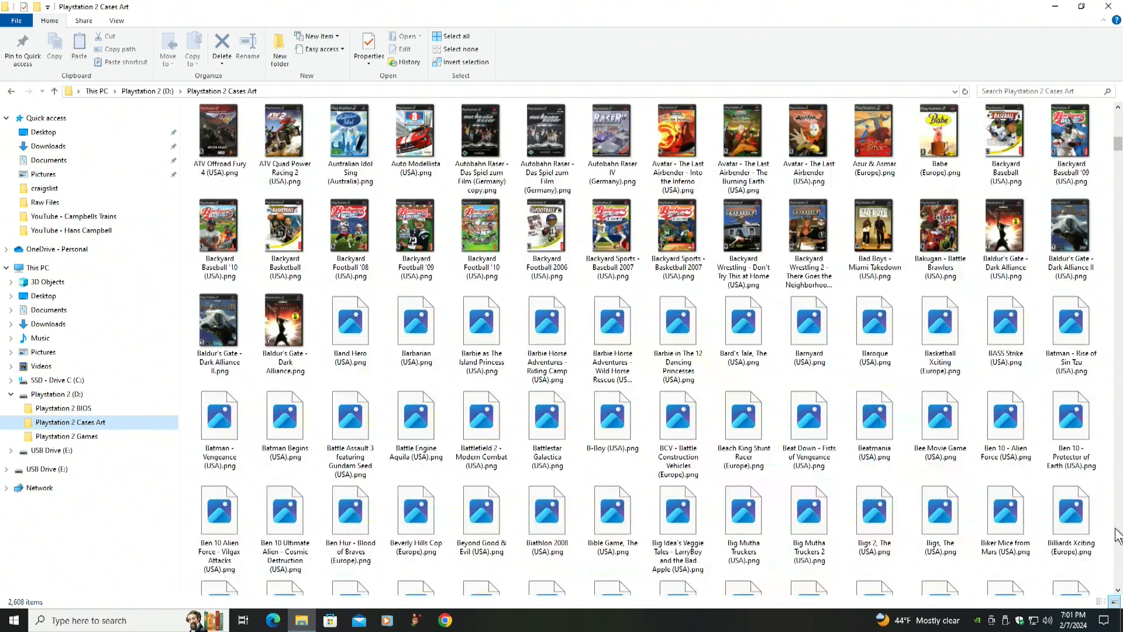
pyautogui.click(1119, 548)
pyautogui.click(1119, 547)
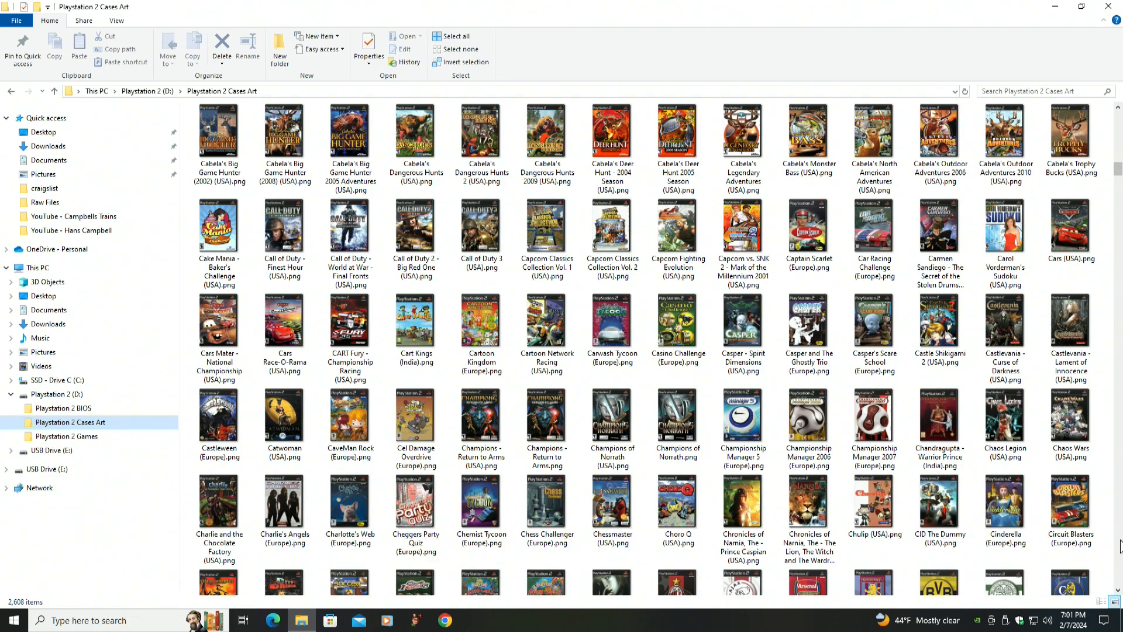
pyautogui.click(1120, 553)
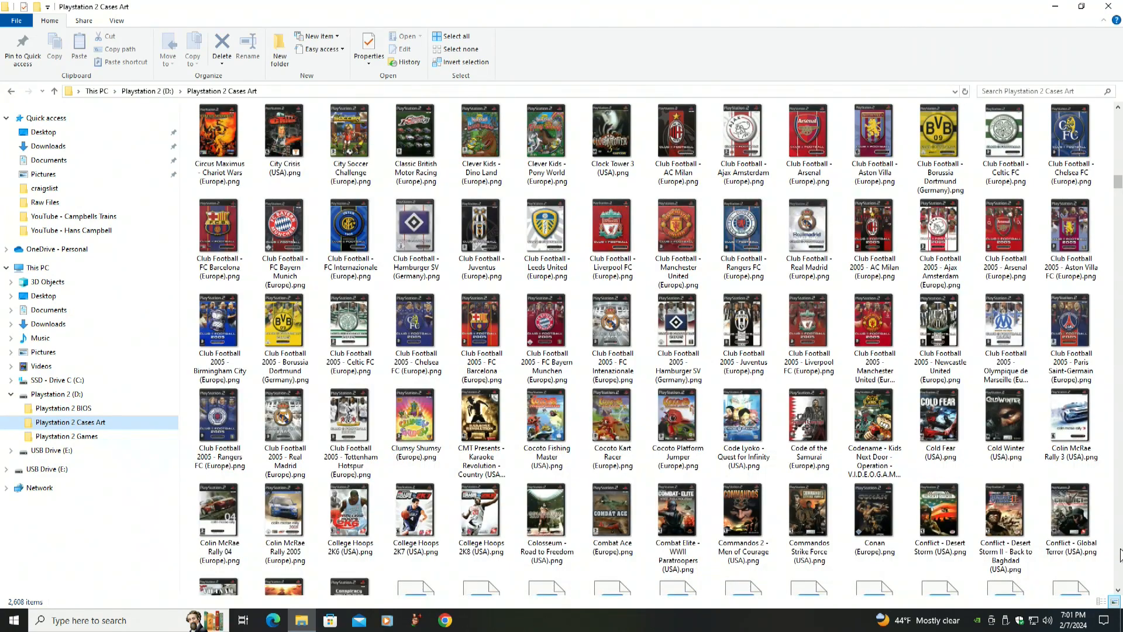
pyautogui.click(1120, 553)
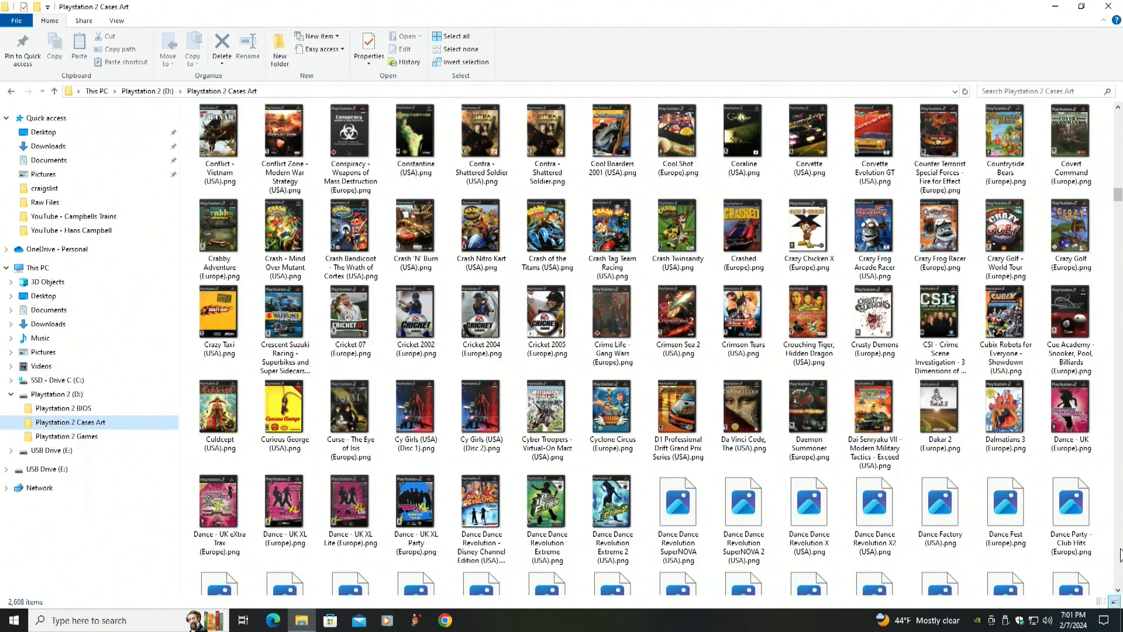
pyautogui.click(1119, 553)
pyautogui.click(1120, 554)
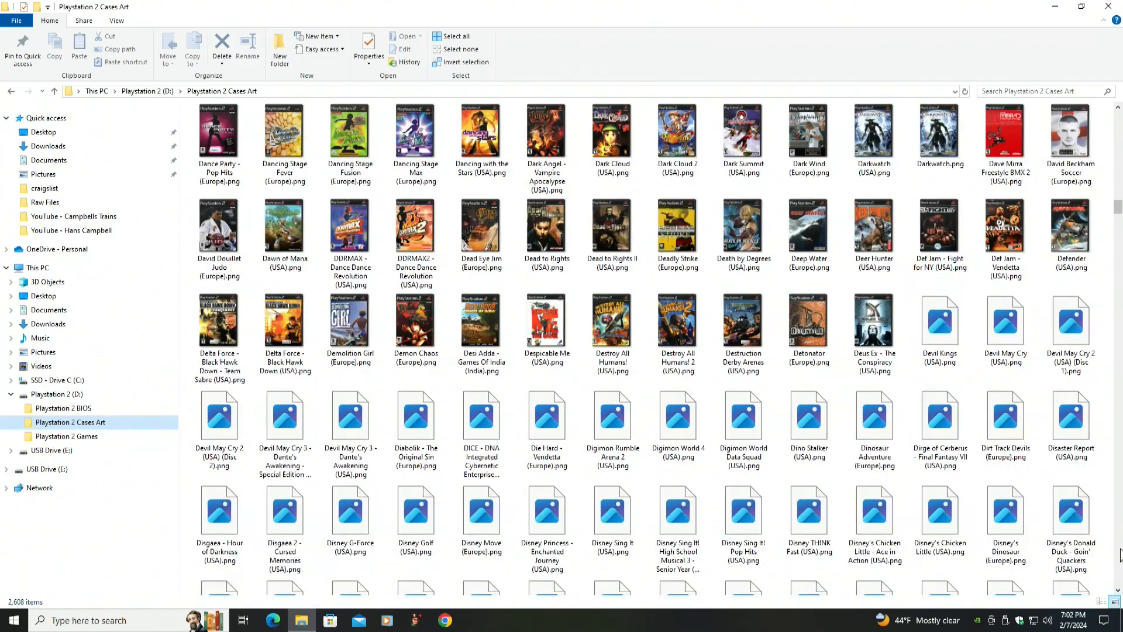
pyautogui.click(1120, 578)
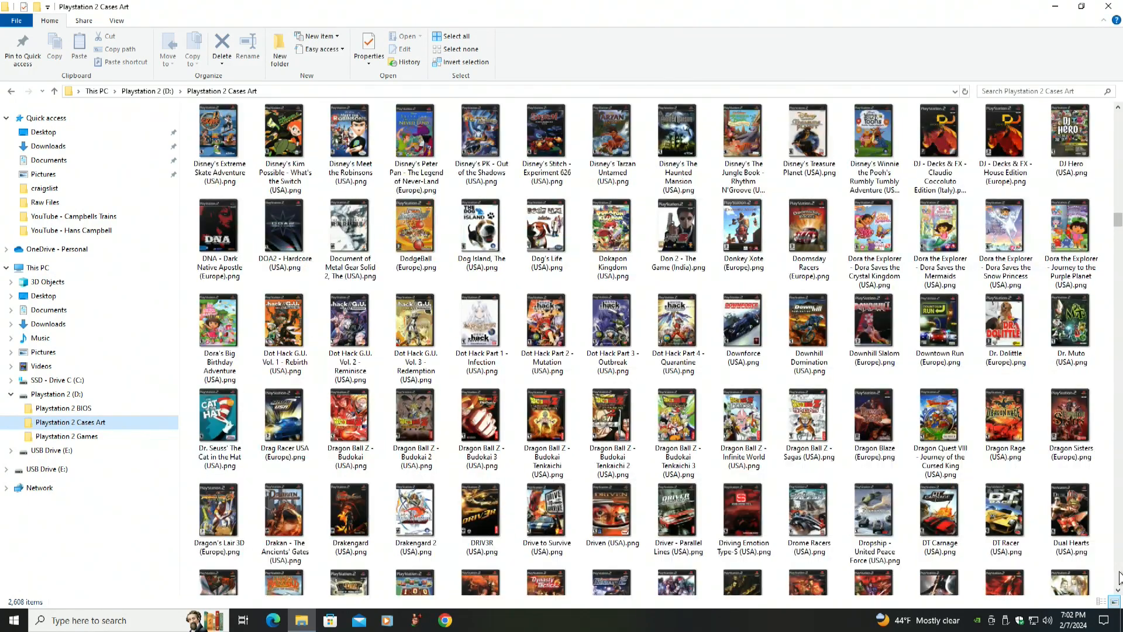
pyautogui.click(1120, 578)
pyautogui.click(1119, 578)
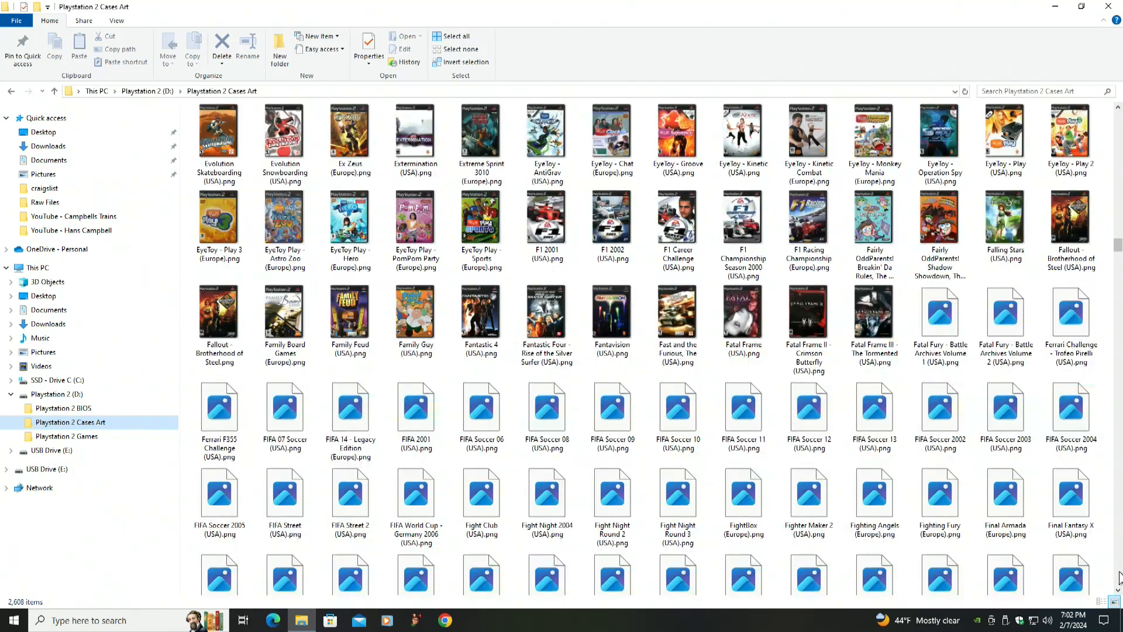
pyautogui.click(1120, 579)
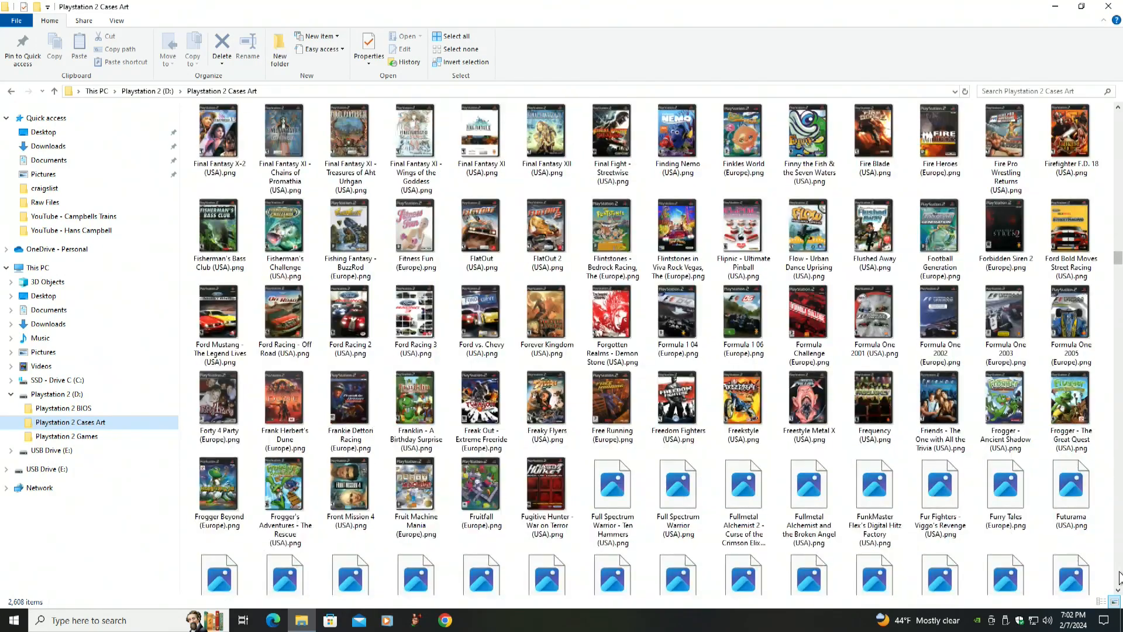
pyautogui.click(1120, 578)
pyautogui.click(1120, 578)
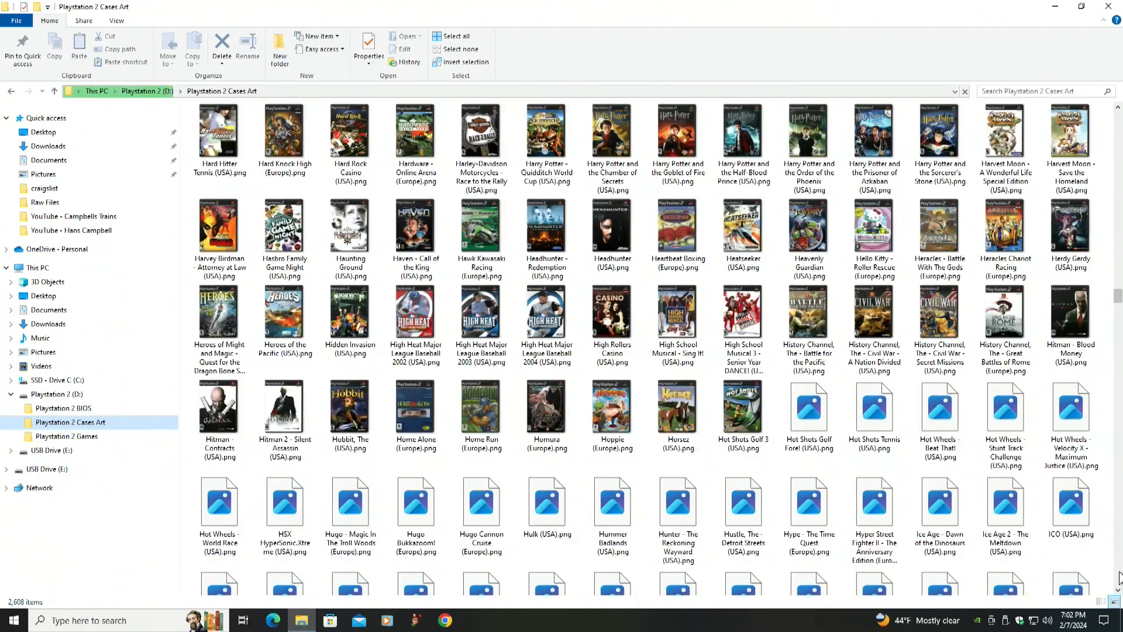
pyautogui.click(1119, 574)
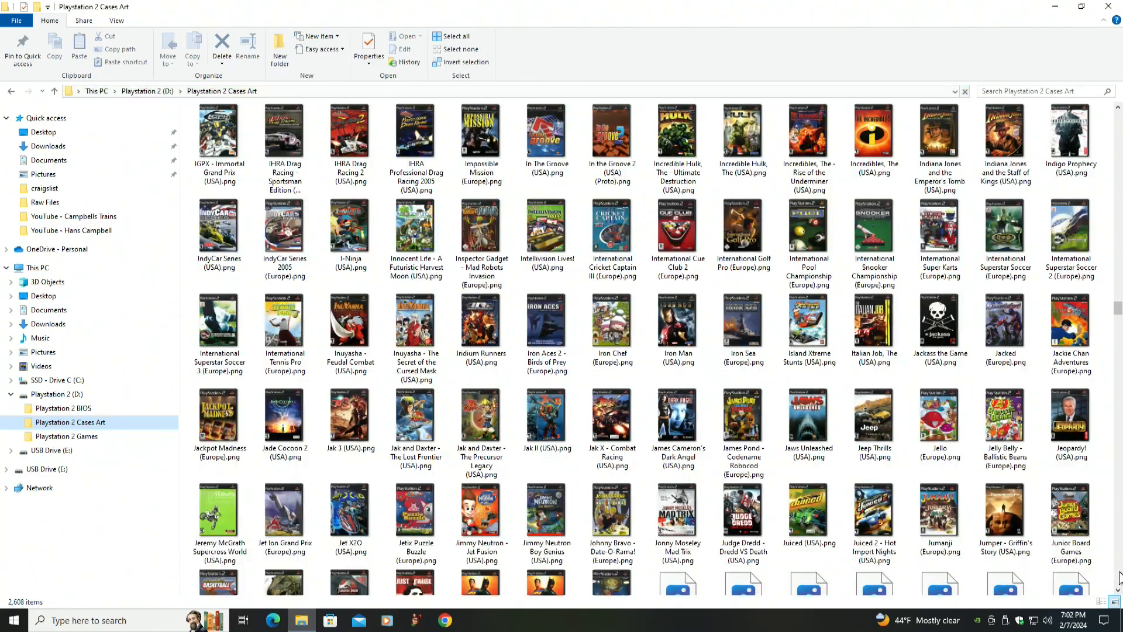
pyautogui.click(1120, 576)
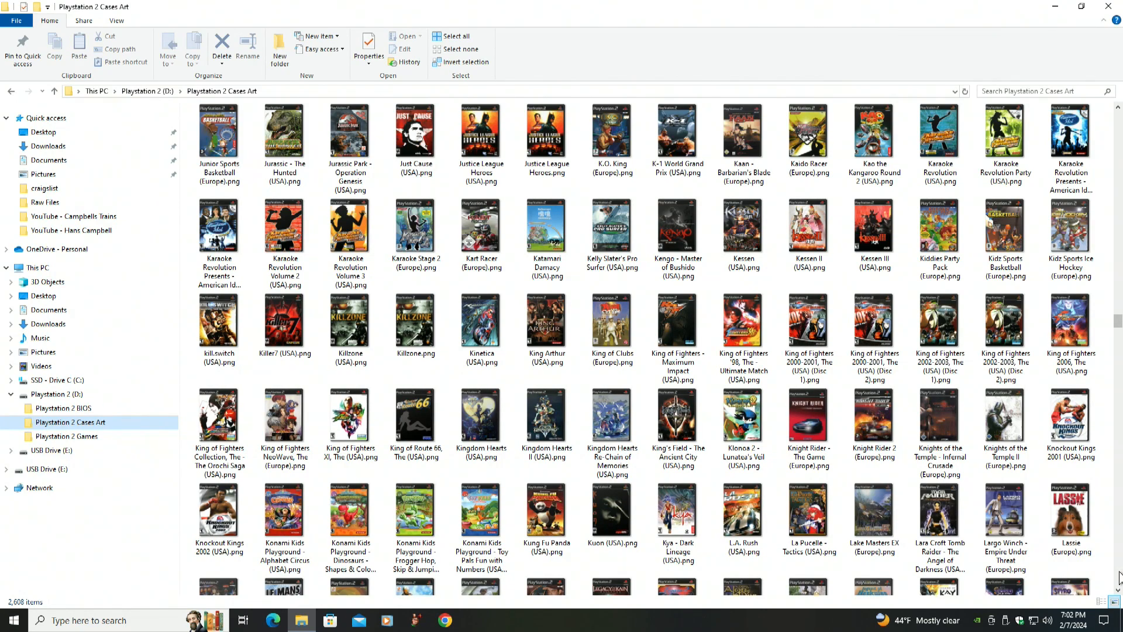
pyautogui.click(1120, 577)
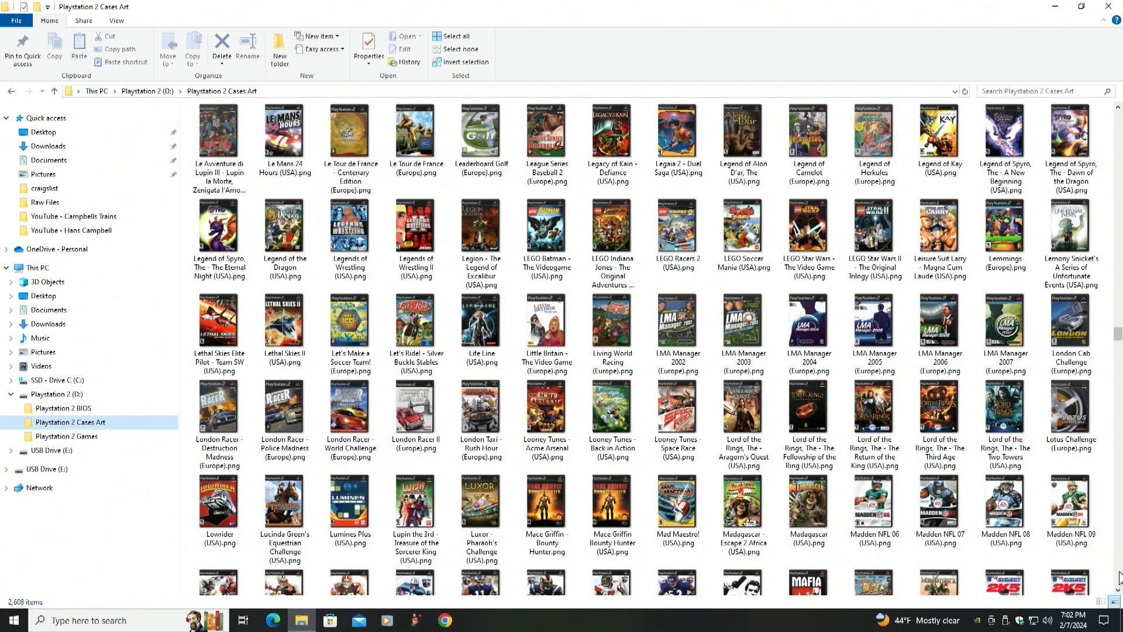
pyautogui.click(1120, 577)
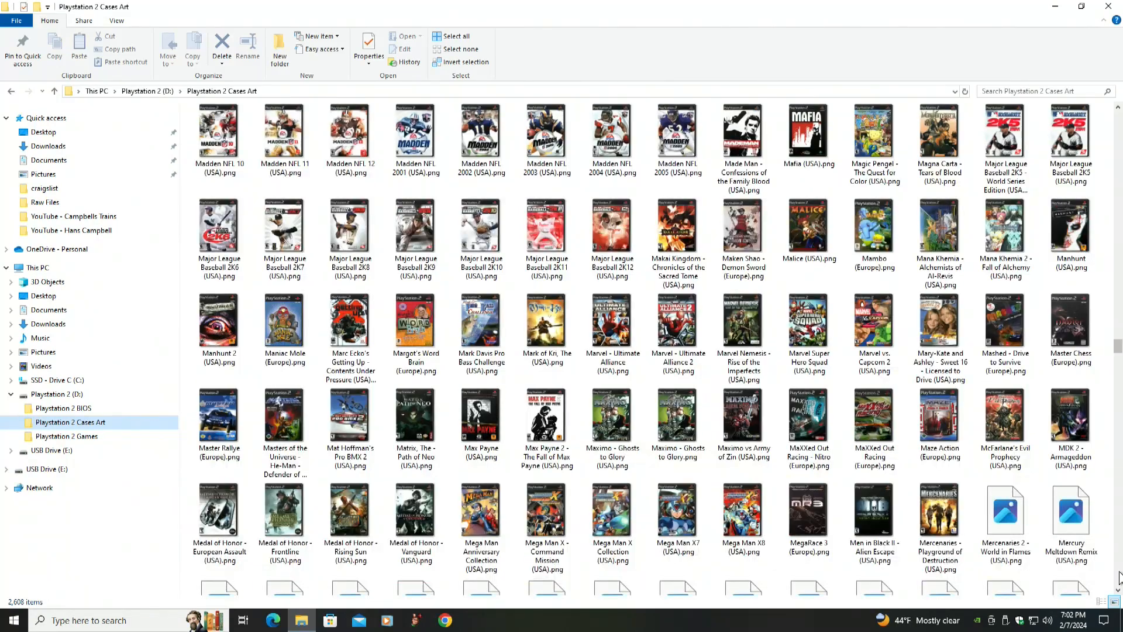
pyautogui.click(1119, 577)
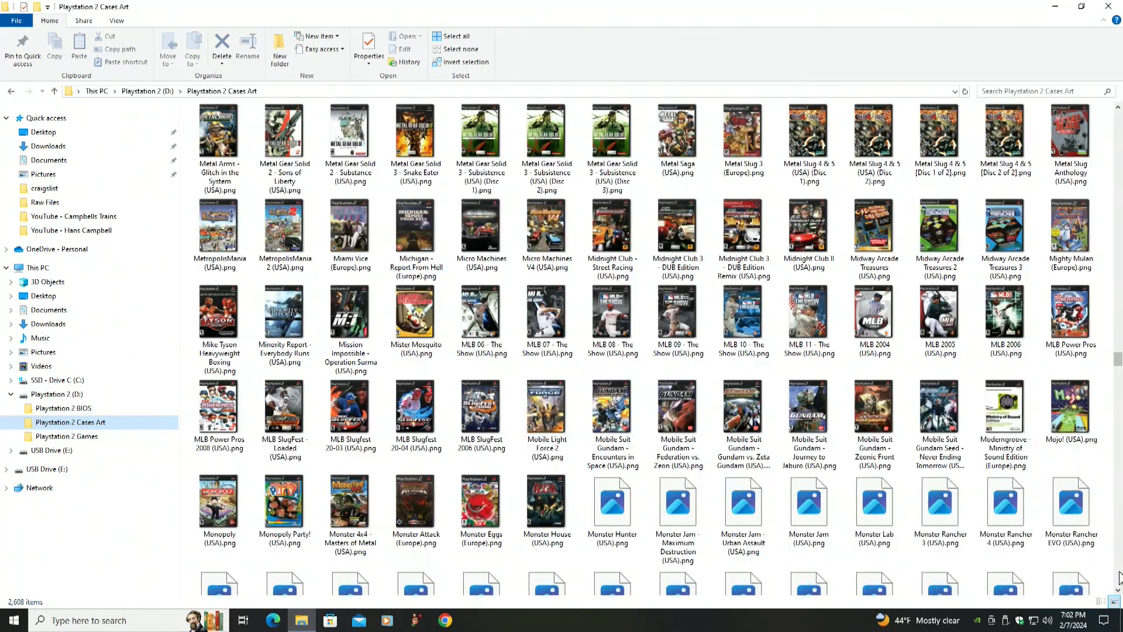
pyautogui.click(1120, 576)
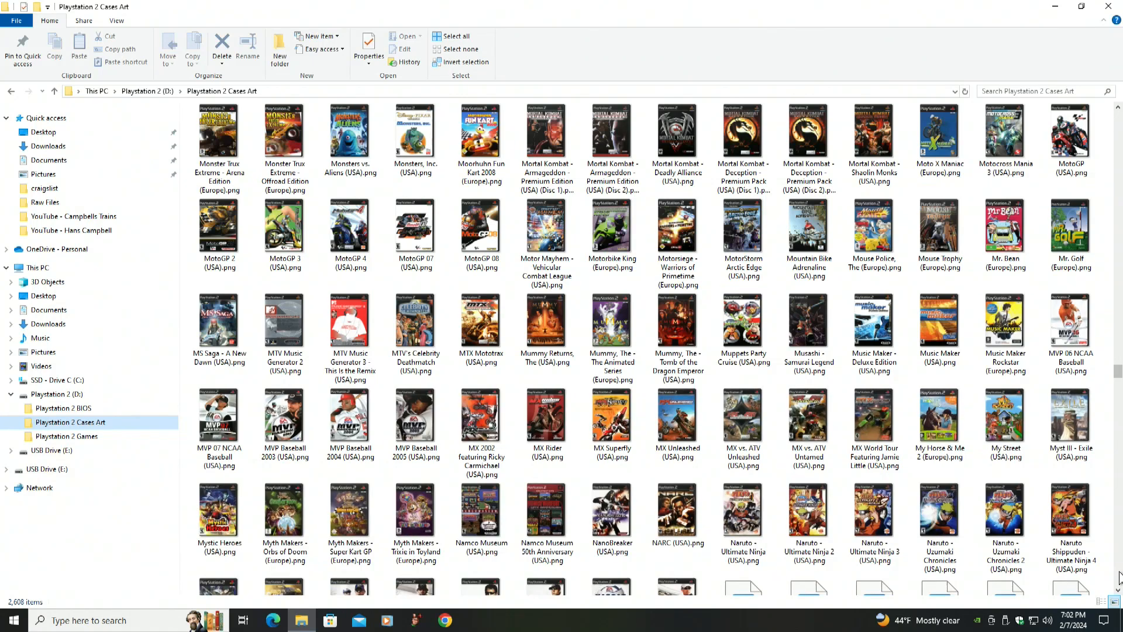
pyautogui.click(1120, 576)
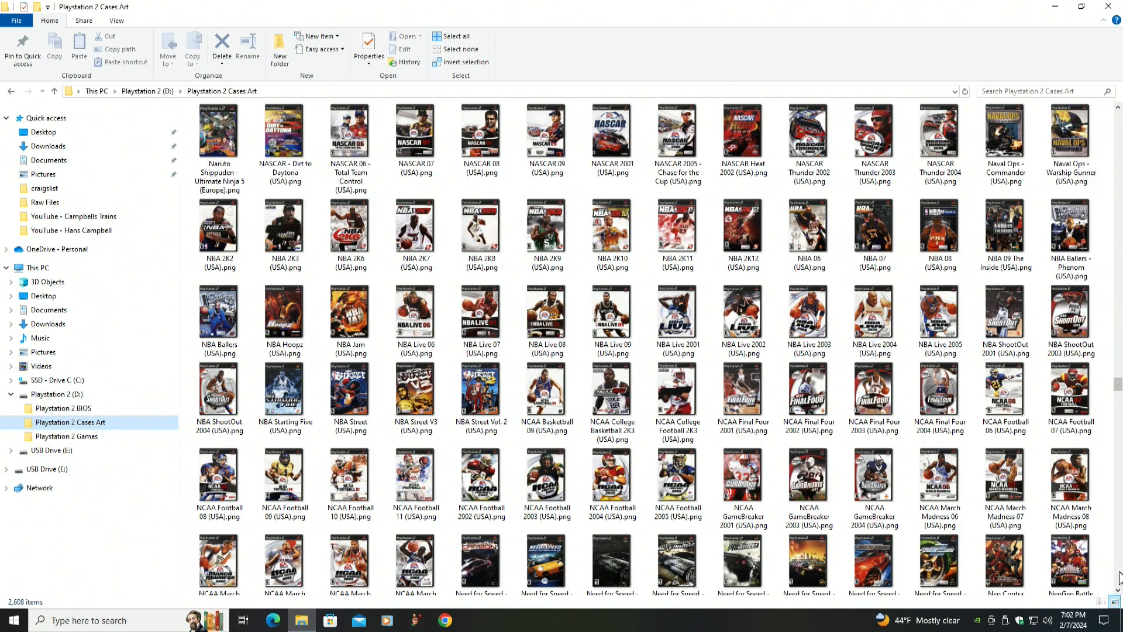
pyautogui.click(1120, 576)
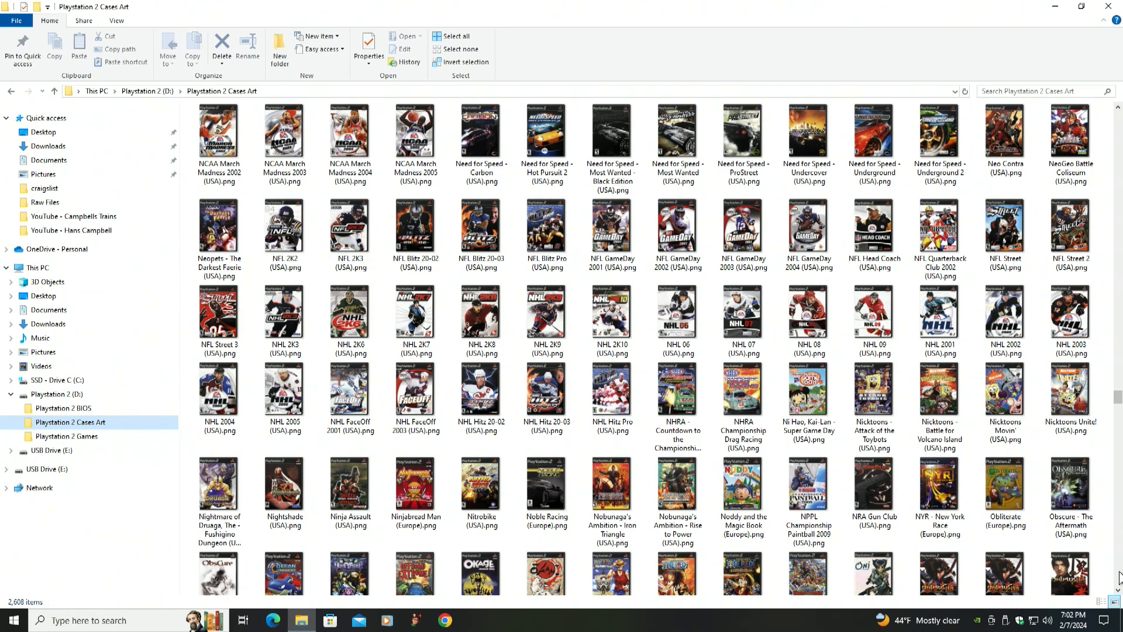
pyautogui.click(1119, 577)
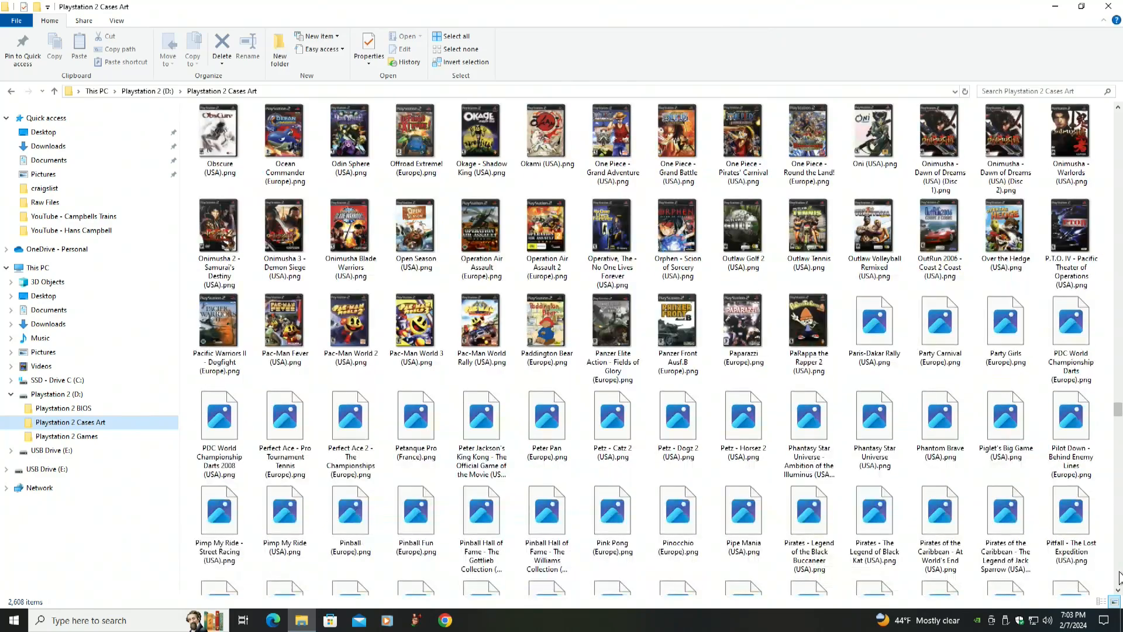
pyautogui.click(1120, 576)
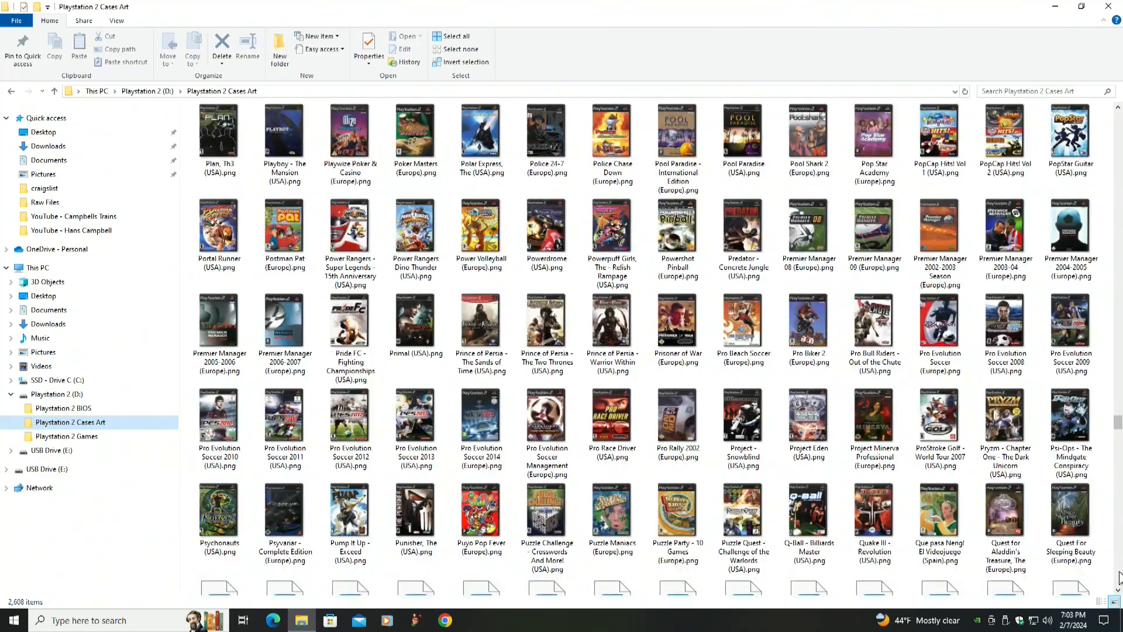
pyautogui.click(1120, 576)
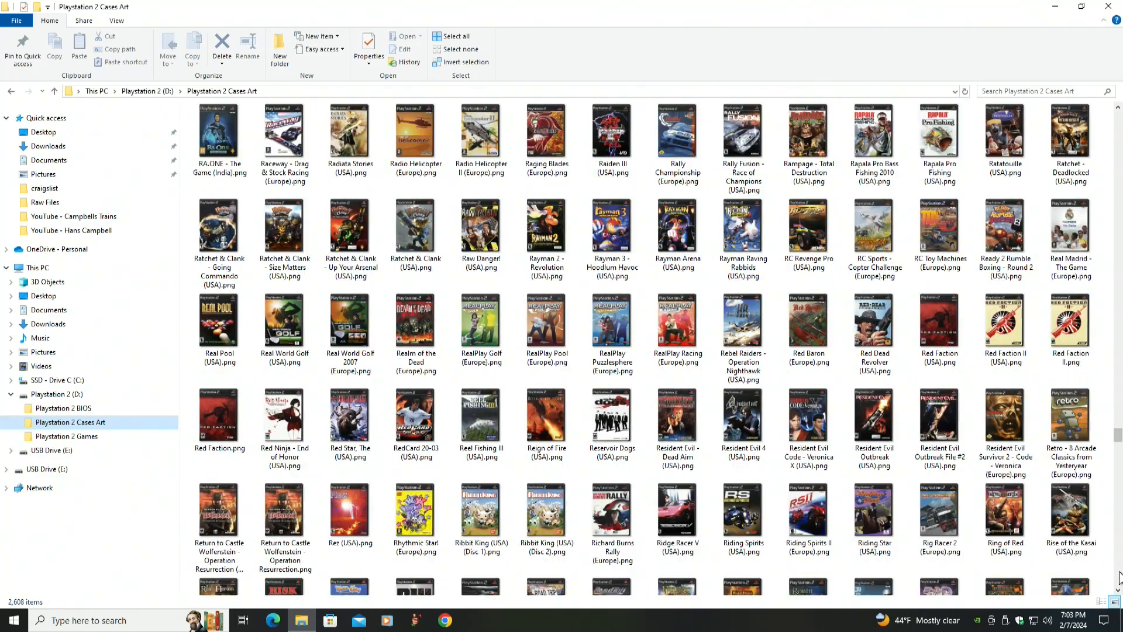
pyautogui.click(1119, 577)
pyautogui.click(1119, 576)
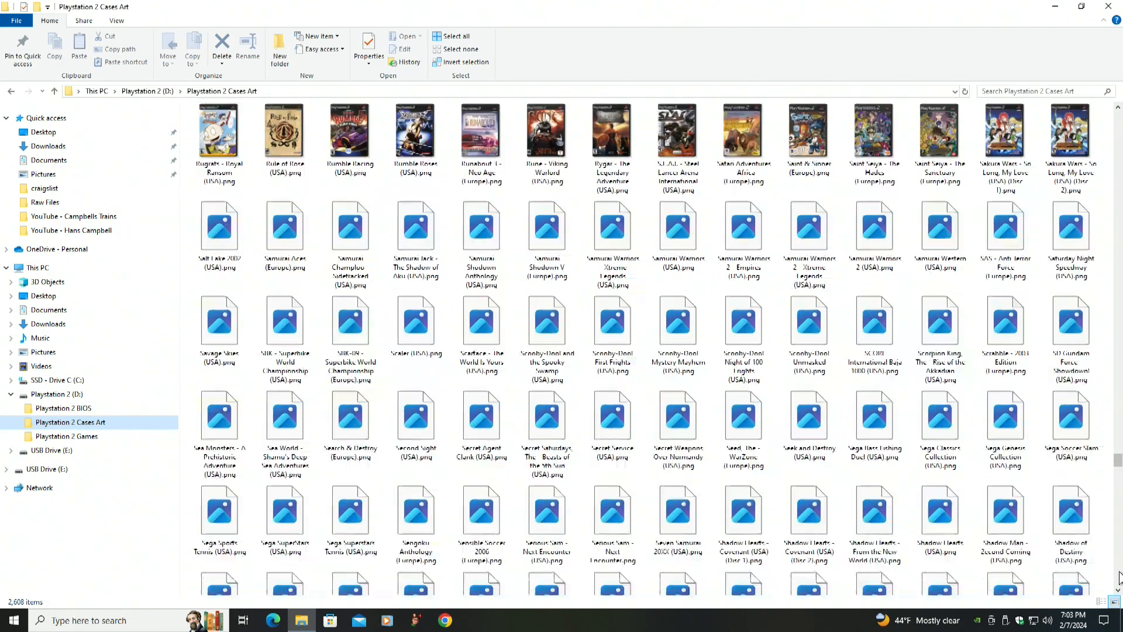
pyautogui.click(1120, 576)
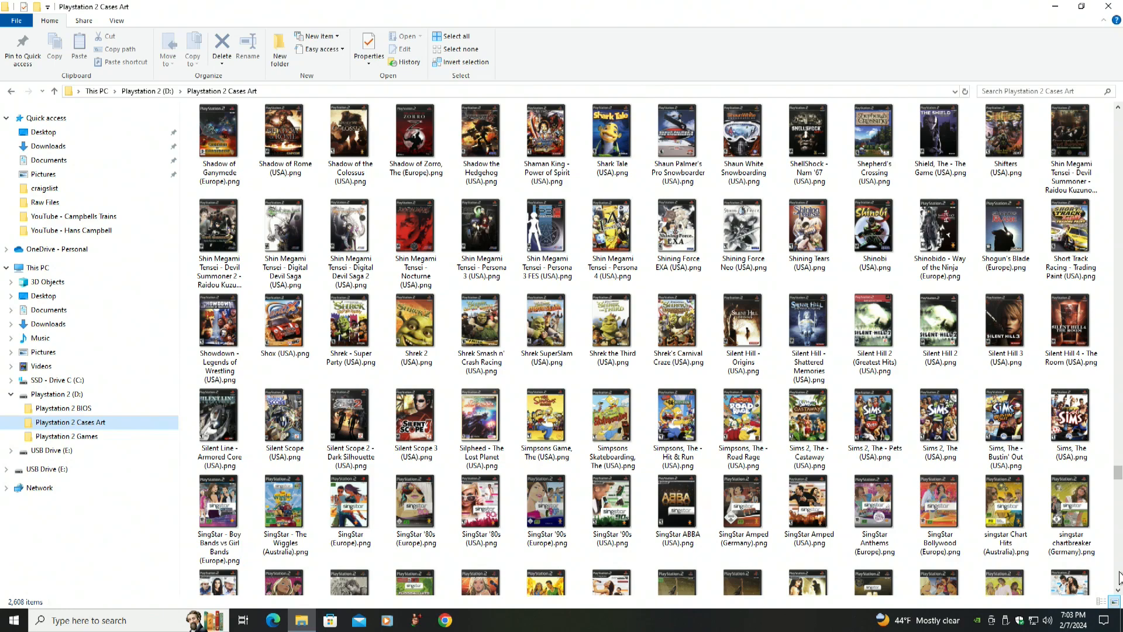
pyautogui.click(1120, 577)
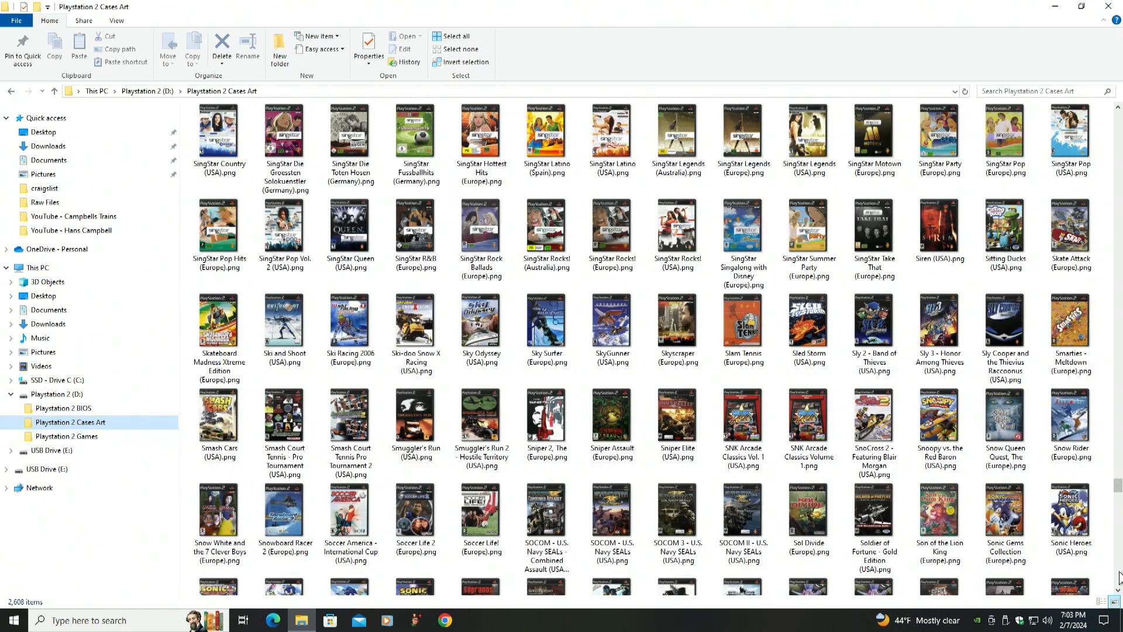
pyautogui.click(1119, 577)
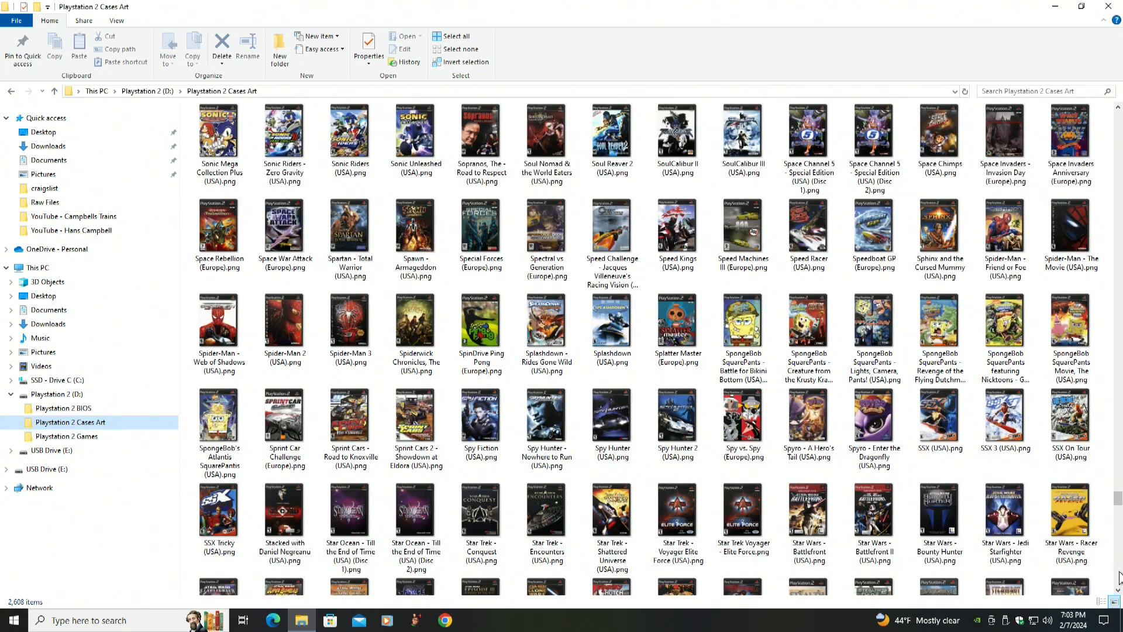
pyautogui.click(1119, 576)
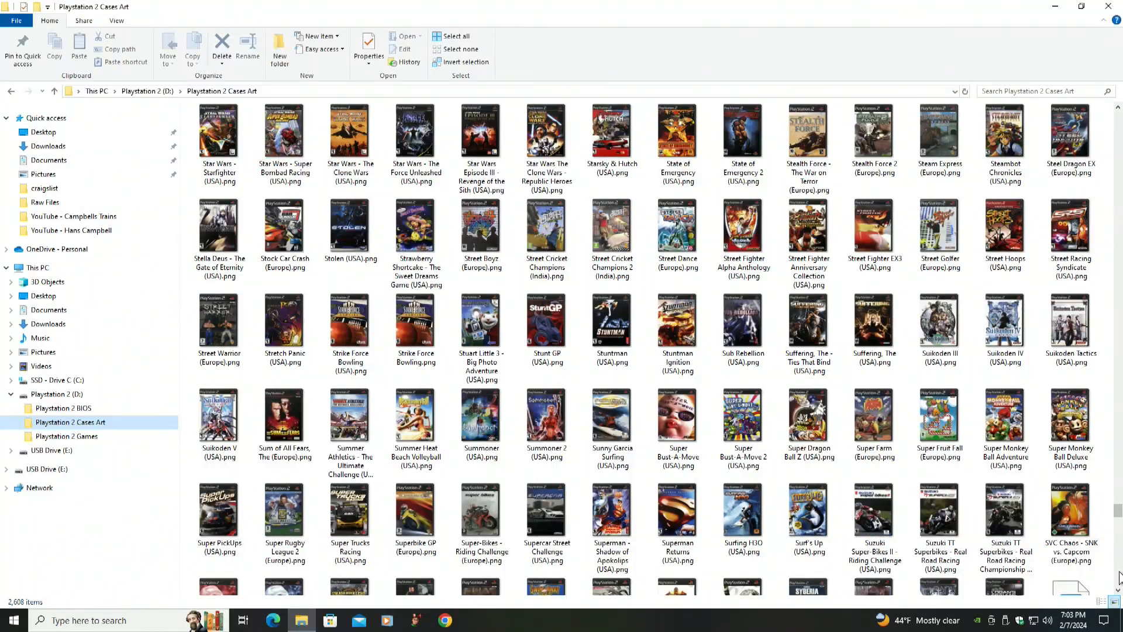
# Scroll through the remaining cover images to the end of the Playstation 2 Cases Art folder on drive D
pyautogui.click(1119, 577)
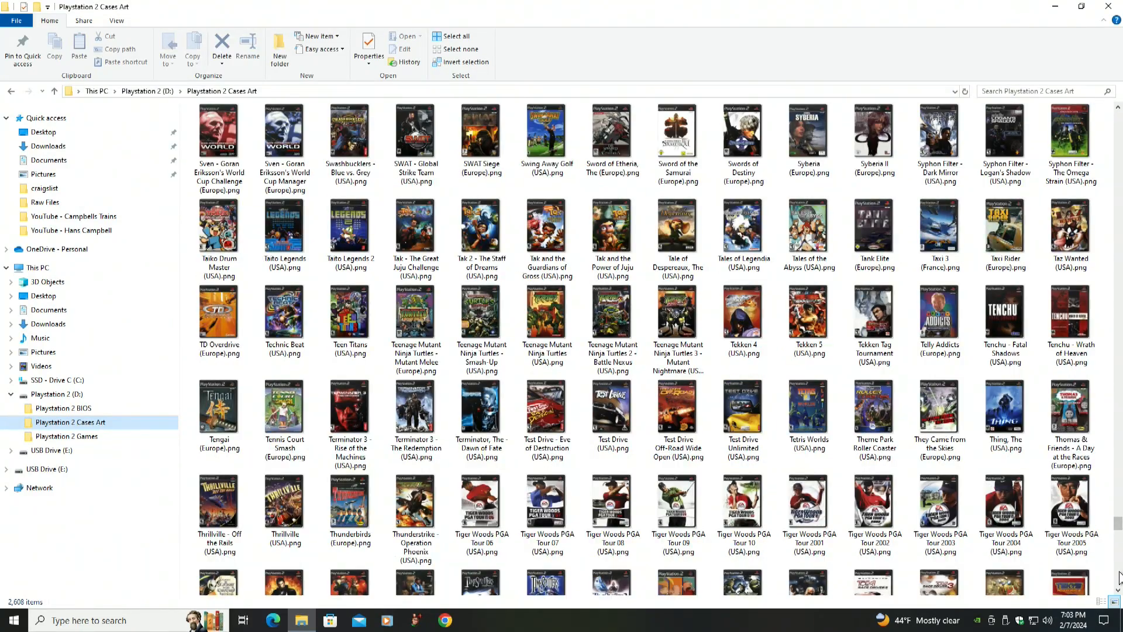
pyautogui.click(1119, 576)
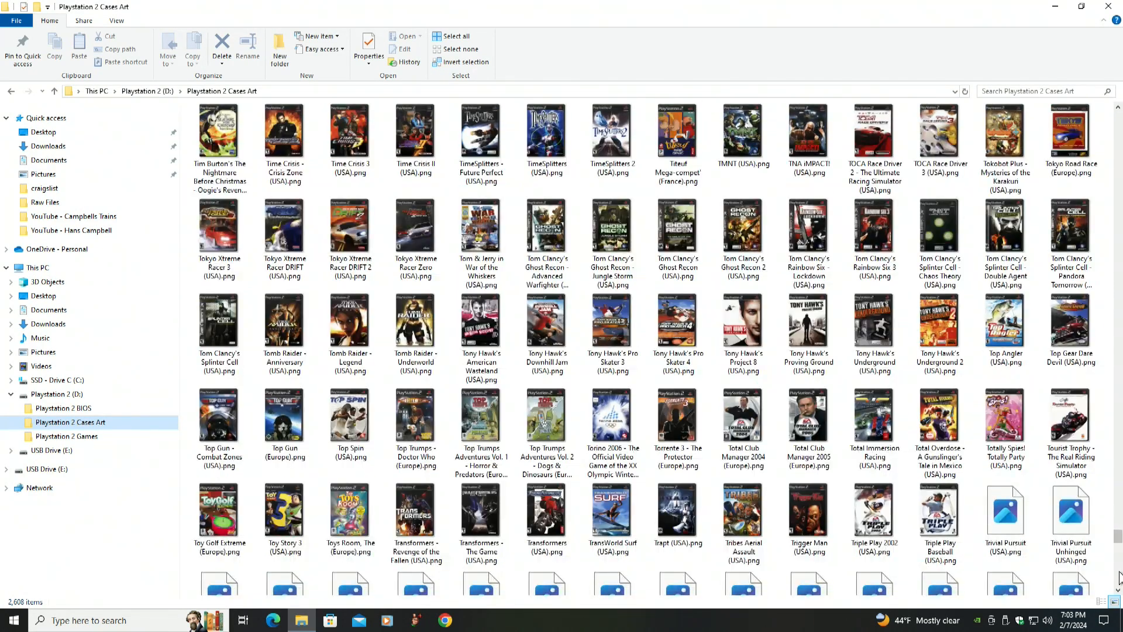
pyautogui.click(1119, 576)
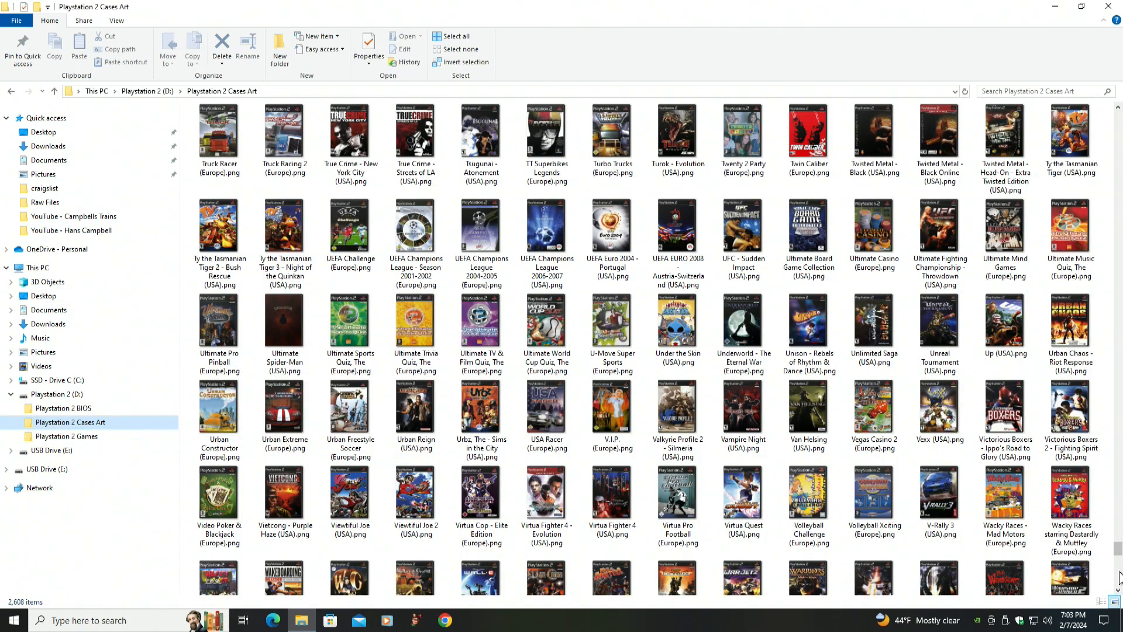
pyautogui.click(1119, 578)
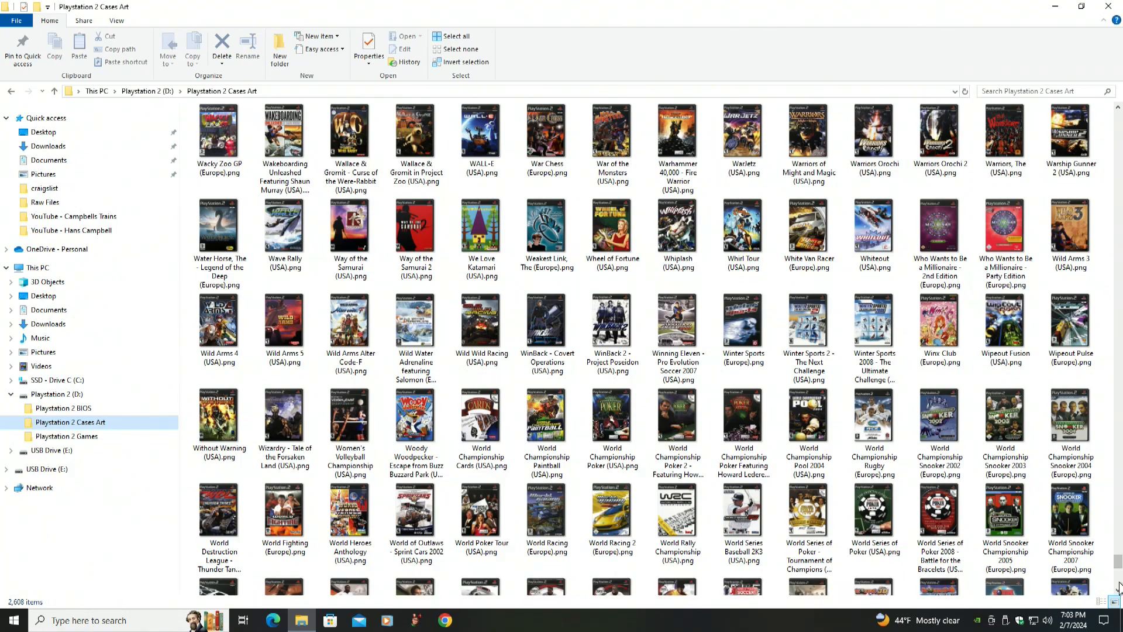
pyautogui.click(1119, 586)
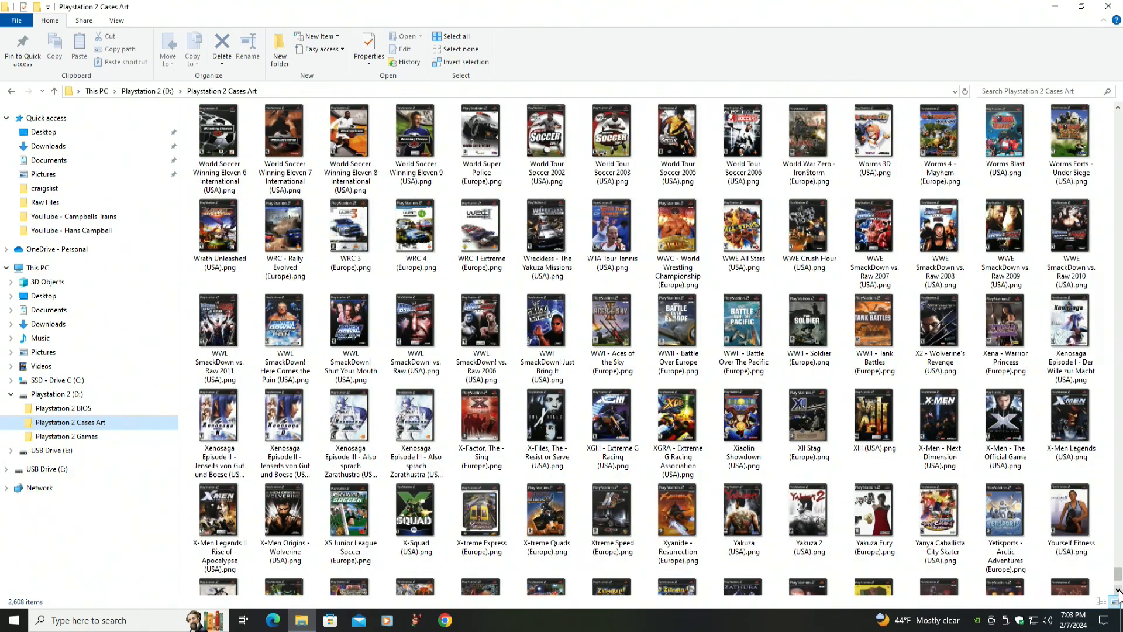
pyautogui.click(1119, 590)
pyautogui.click(1119, 590)
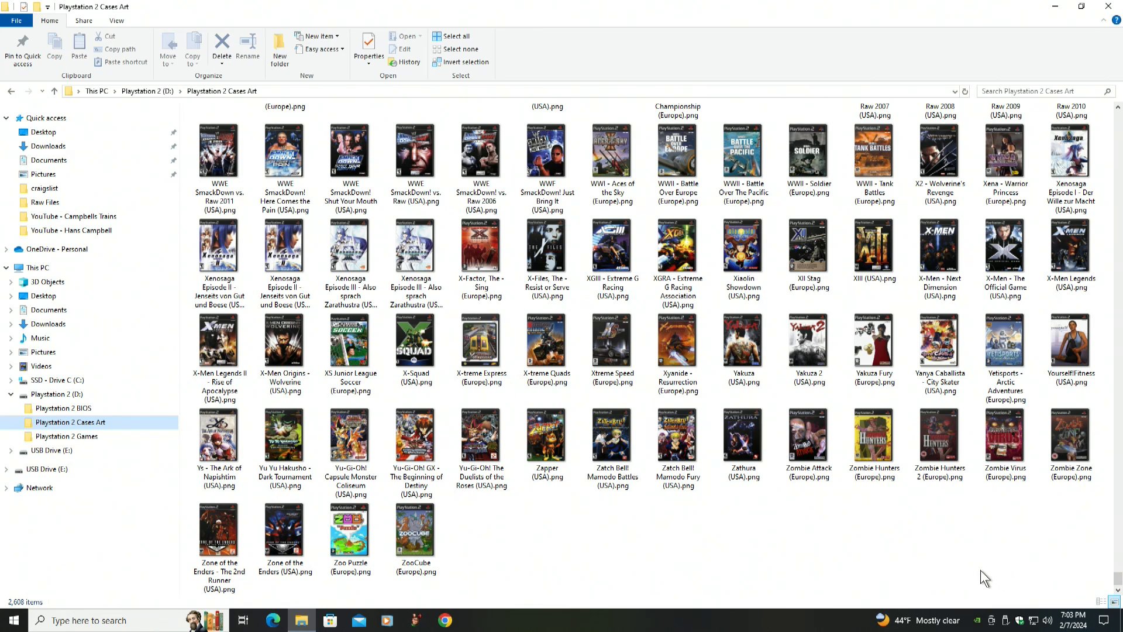
# Permanently delete the Playstation 2 Cases Art folder from drive C
pyautogui.click(25, 399)
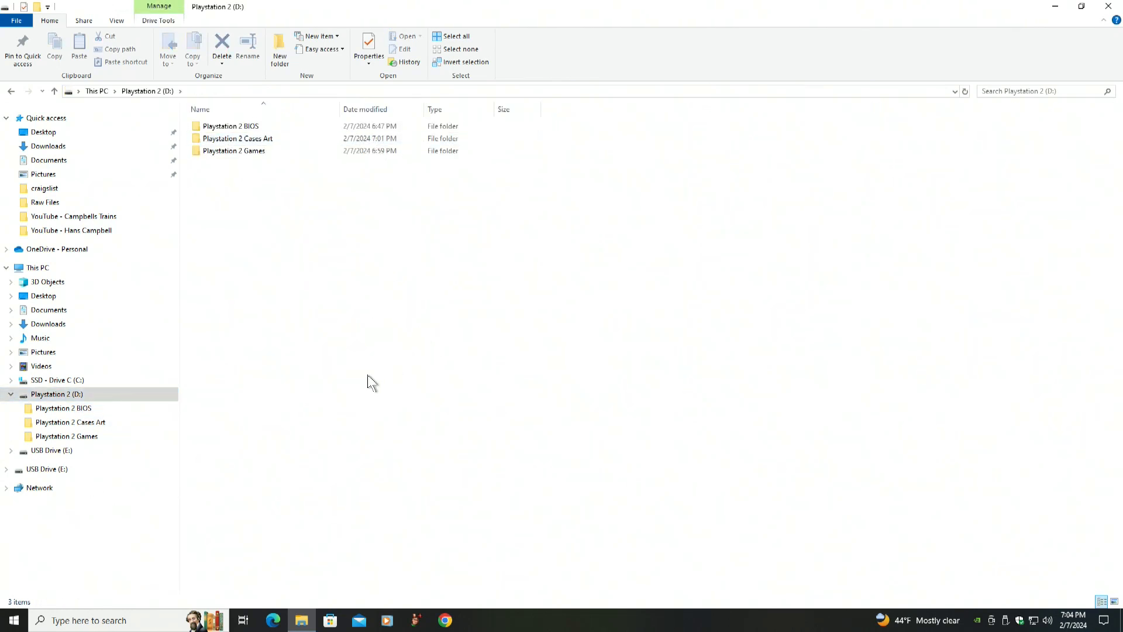
pyautogui.click(24, 382)
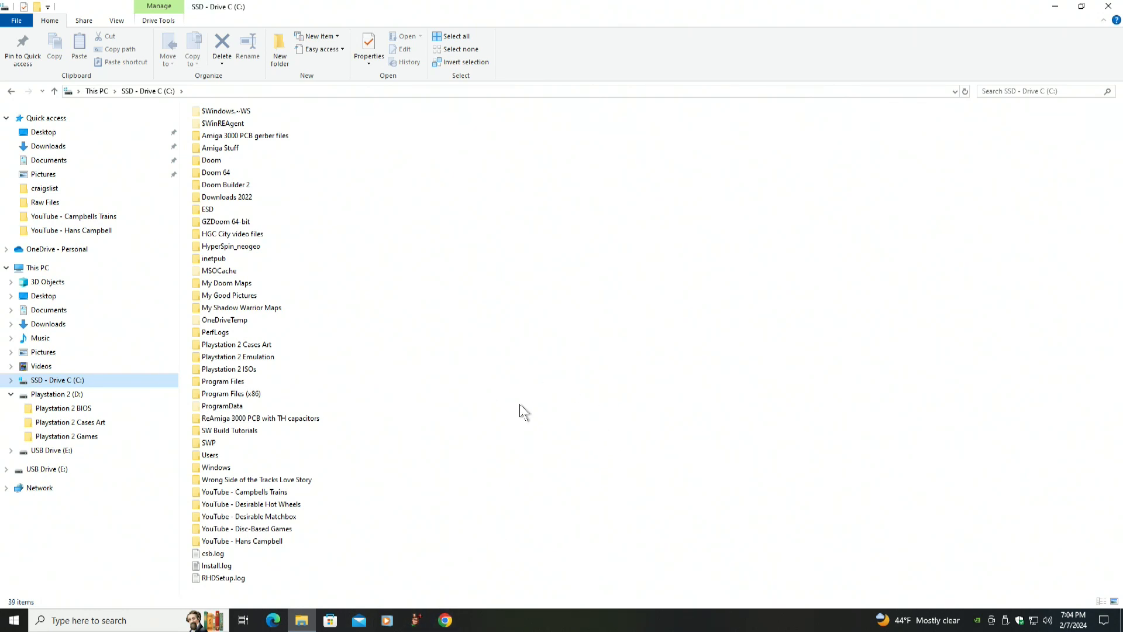
pyautogui.click(198, 348)
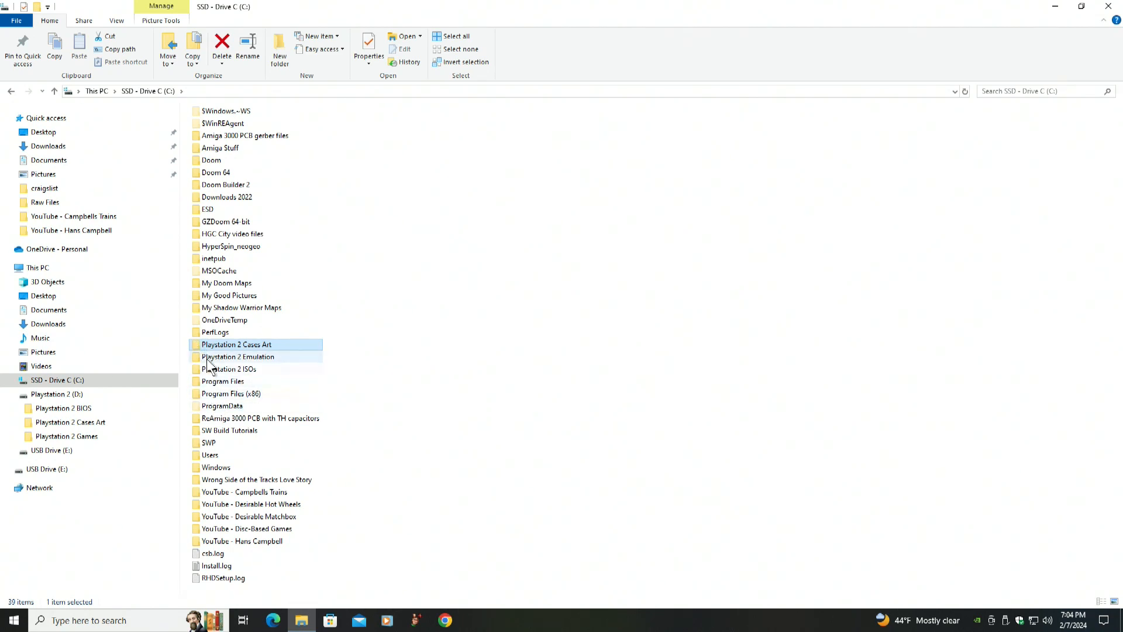
pyautogui.moveTo(198, 349)
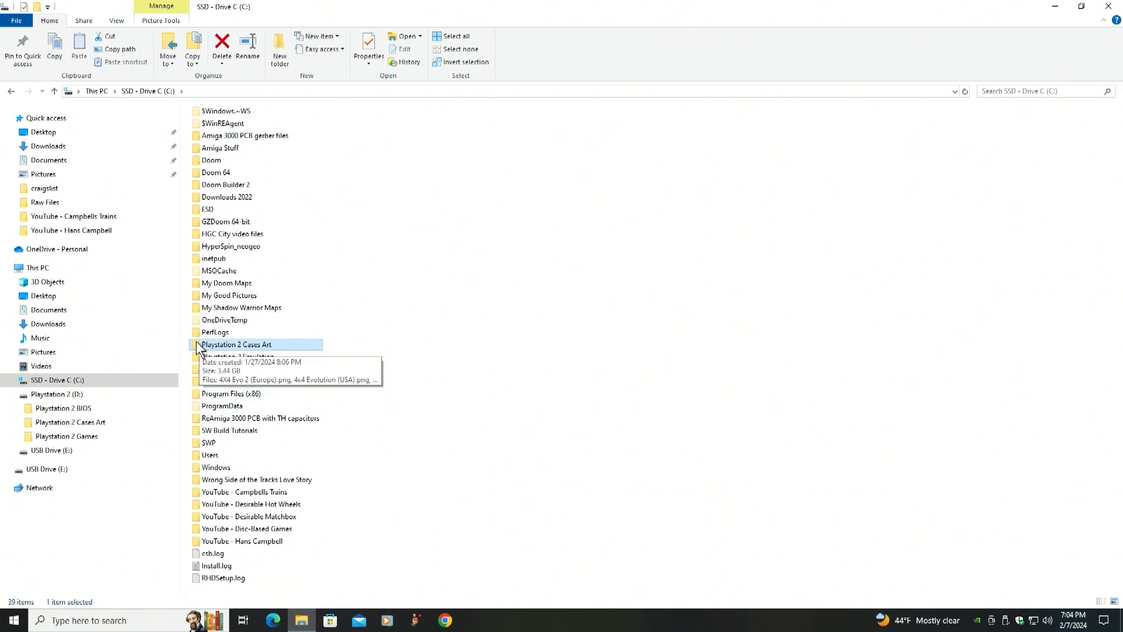
pyautogui.rightClick(198, 347)
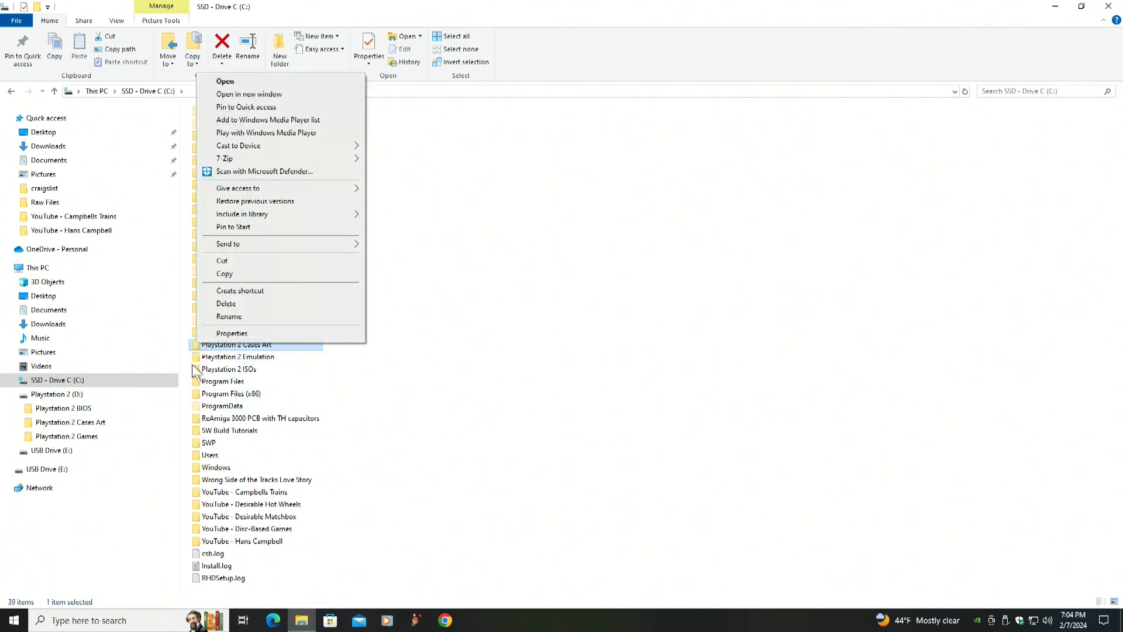
pyautogui.click(228, 303)
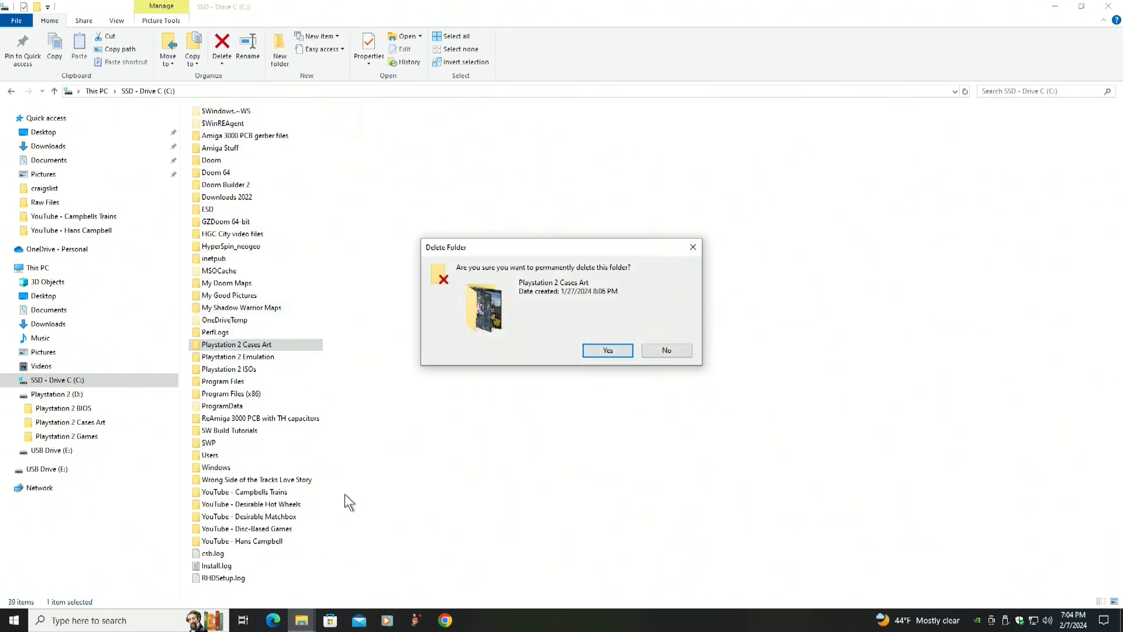
pyautogui.click(603, 351)
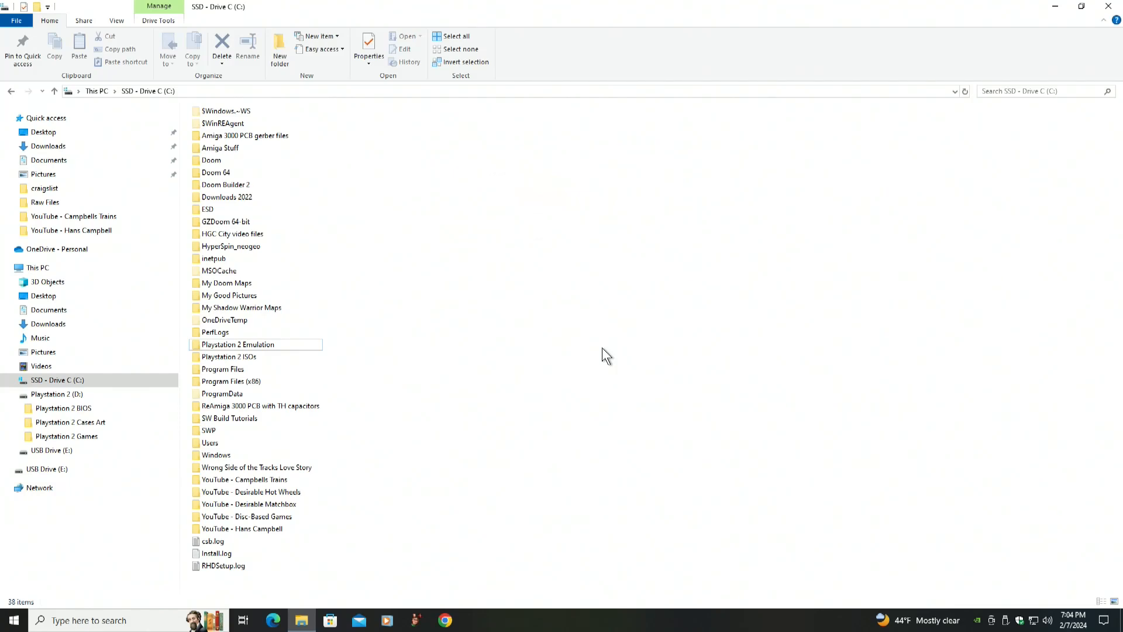
# Permanently delete the Playstation 2 ISOs folder from drive C
pyautogui.click(197, 358)
pyautogui.rightClick(196, 358)
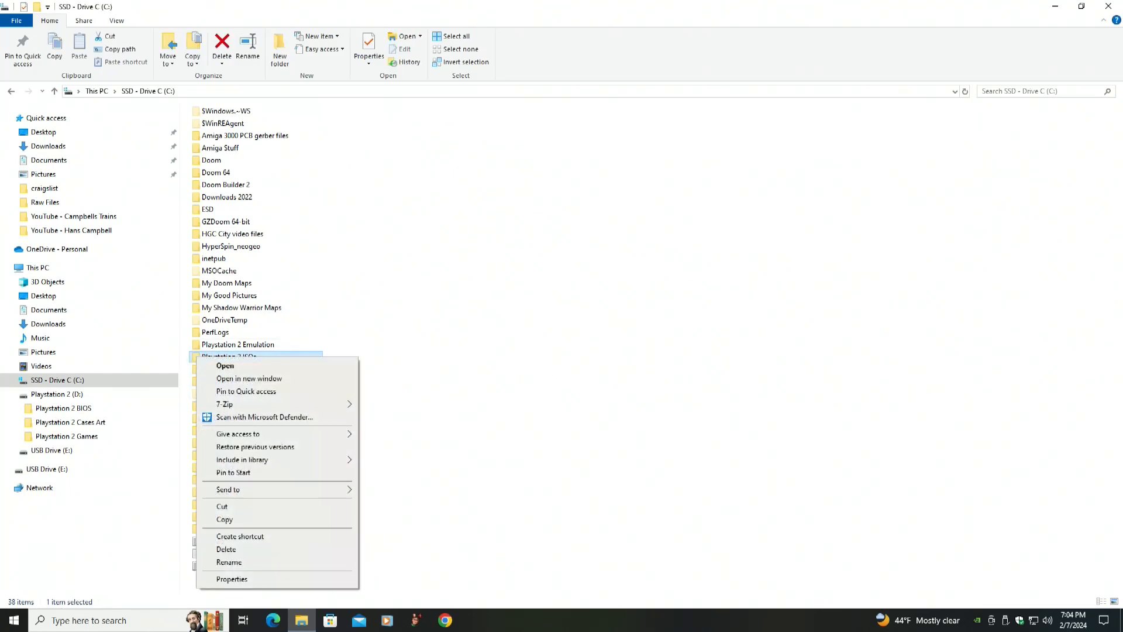
pyautogui.click(240, 551)
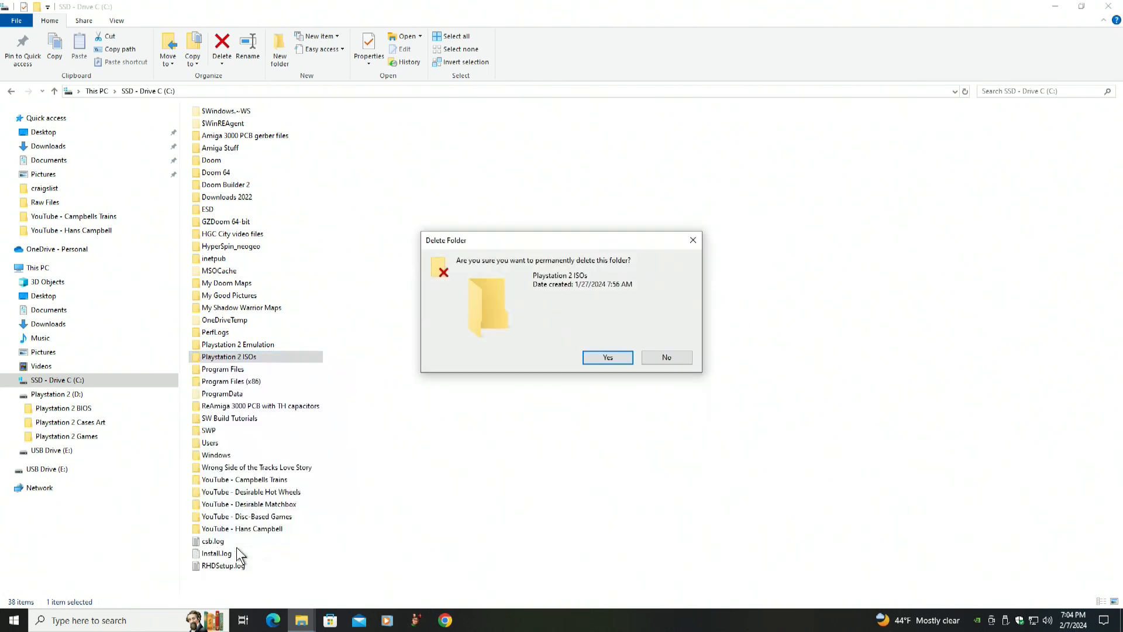
pyautogui.click(609, 358)
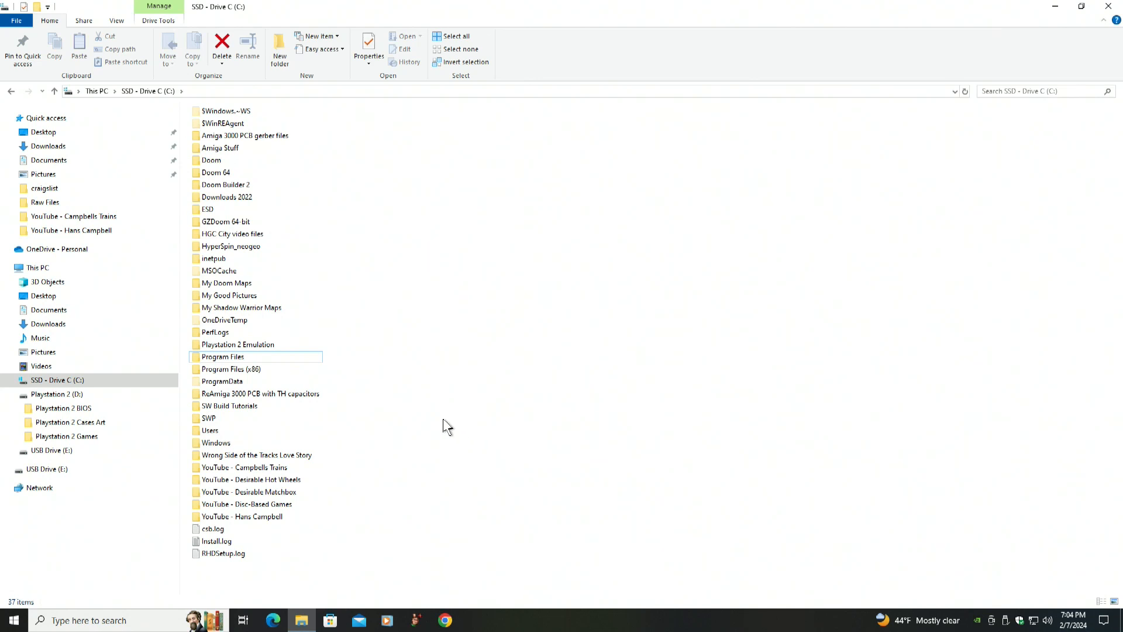
# Open the Playstation 2 Emulation folder on drive C and permanently delete its ps2_bios folder
pyautogui.doubleClick(196, 346)
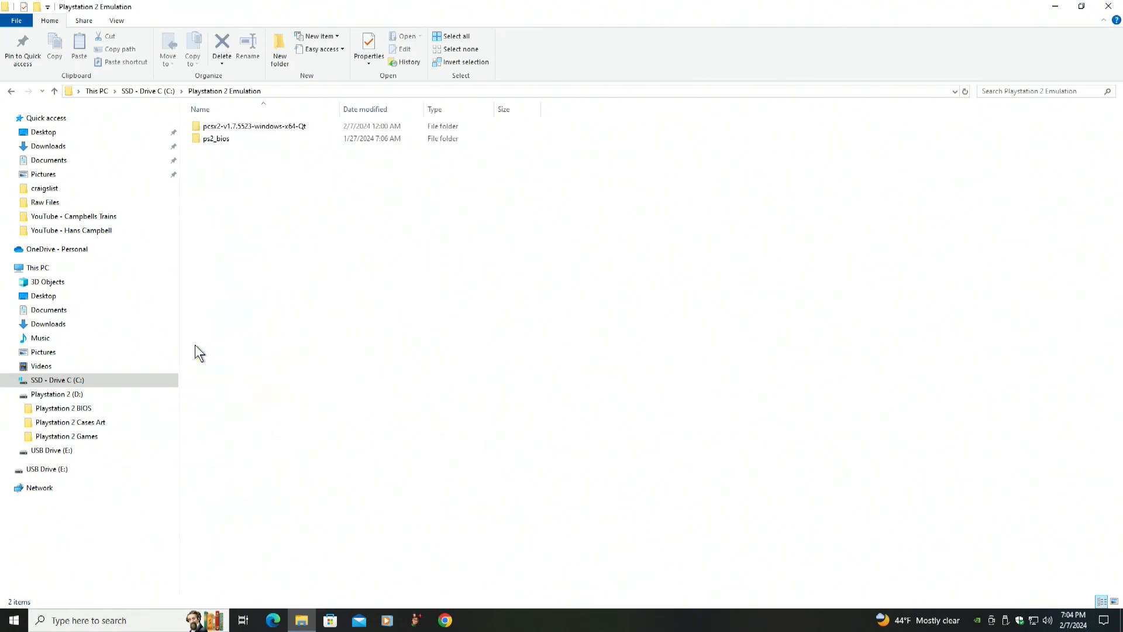
pyautogui.click(197, 146)
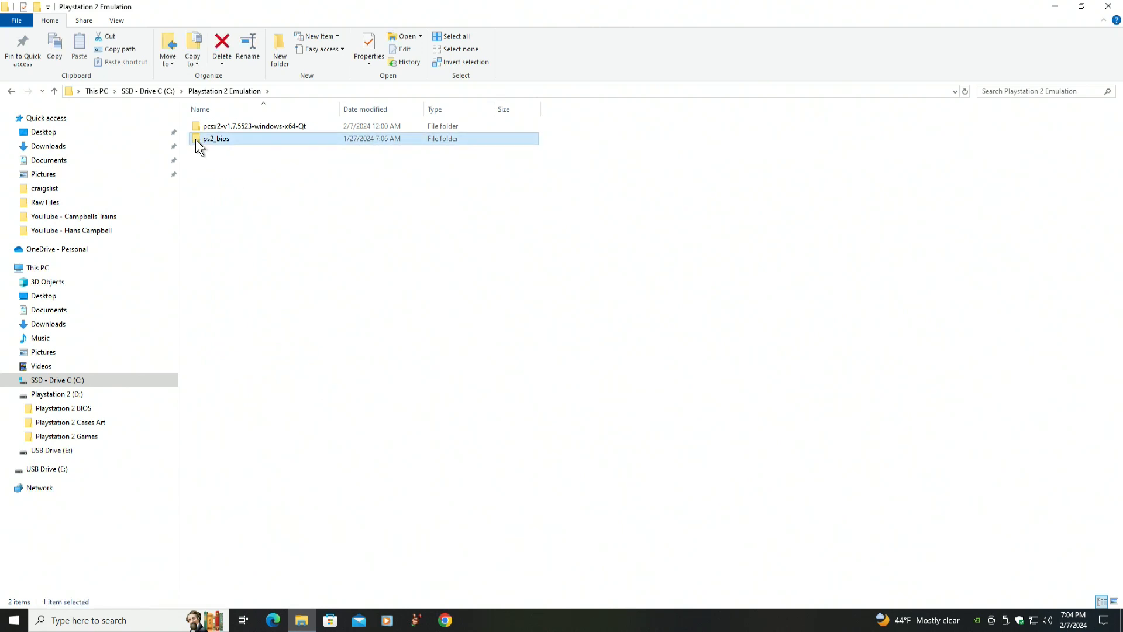
pyautogui.rightClick(196, 140)
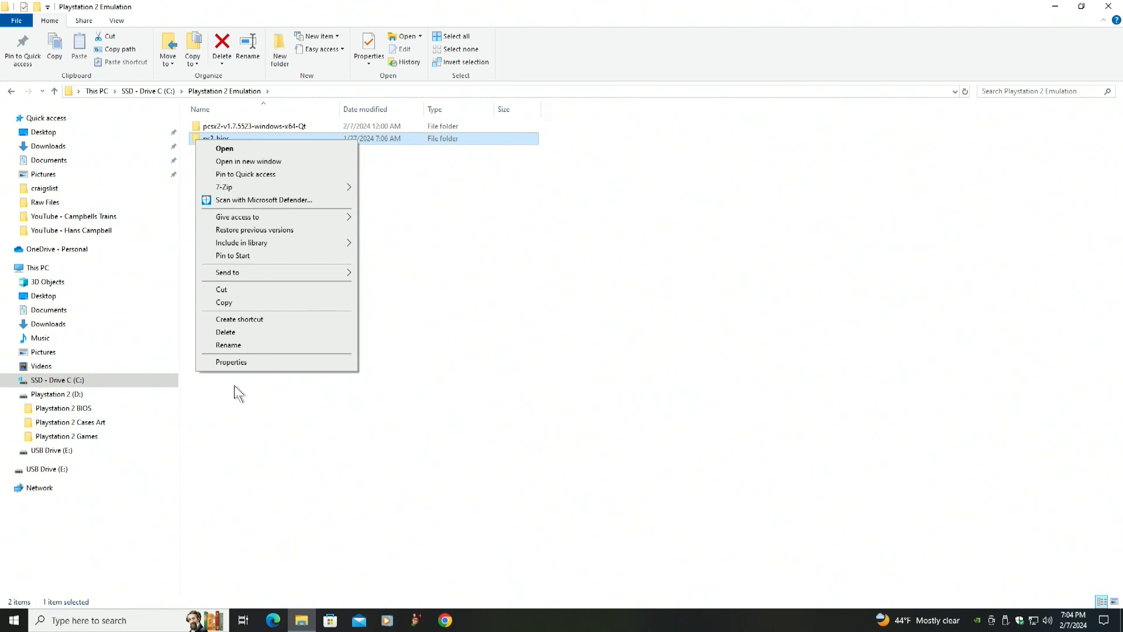
pyautogui.click(230, 332)
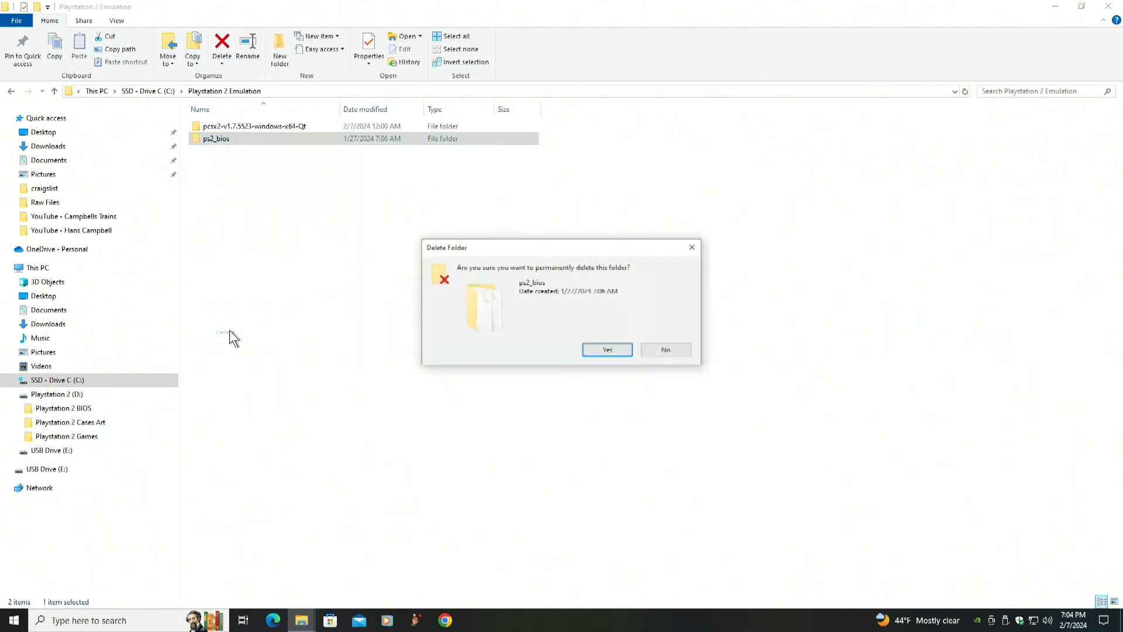
pyautogui.click(592, 350)
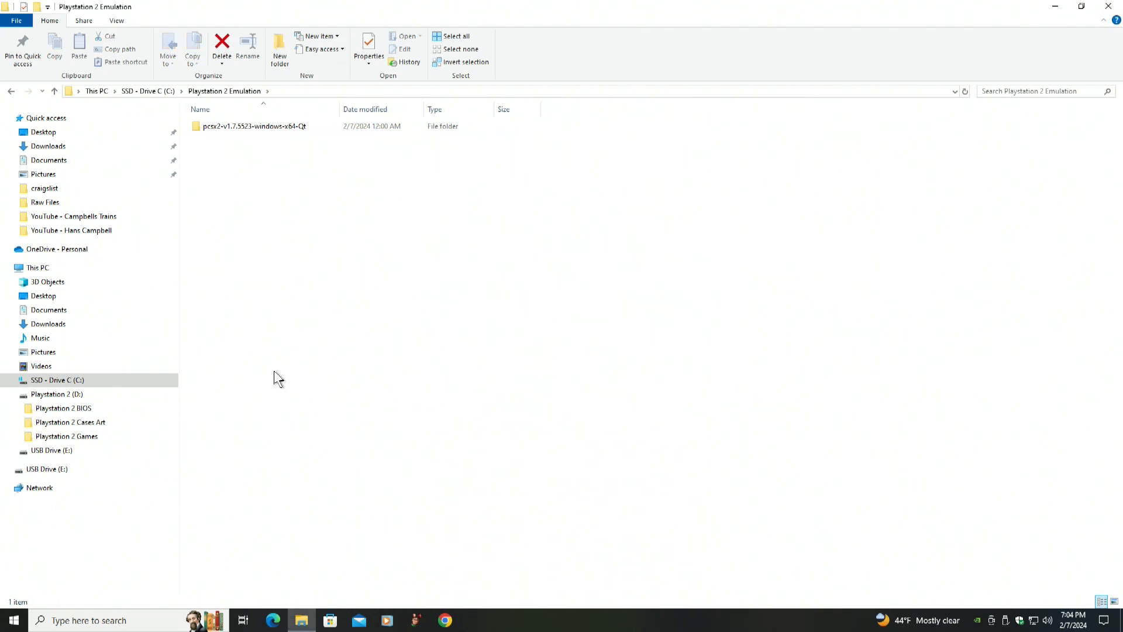
# Open drive C's properties to examine its used and free space, then cancel the dialog
pyautogui.click(24, 383)
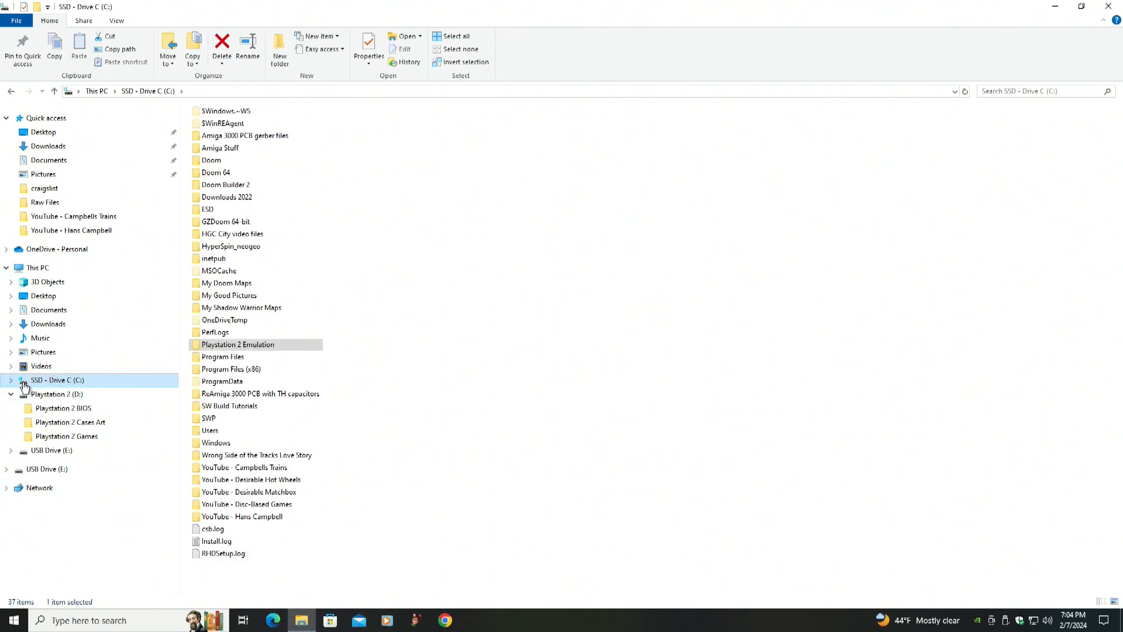
pyautogui.rightClick(24, 385)
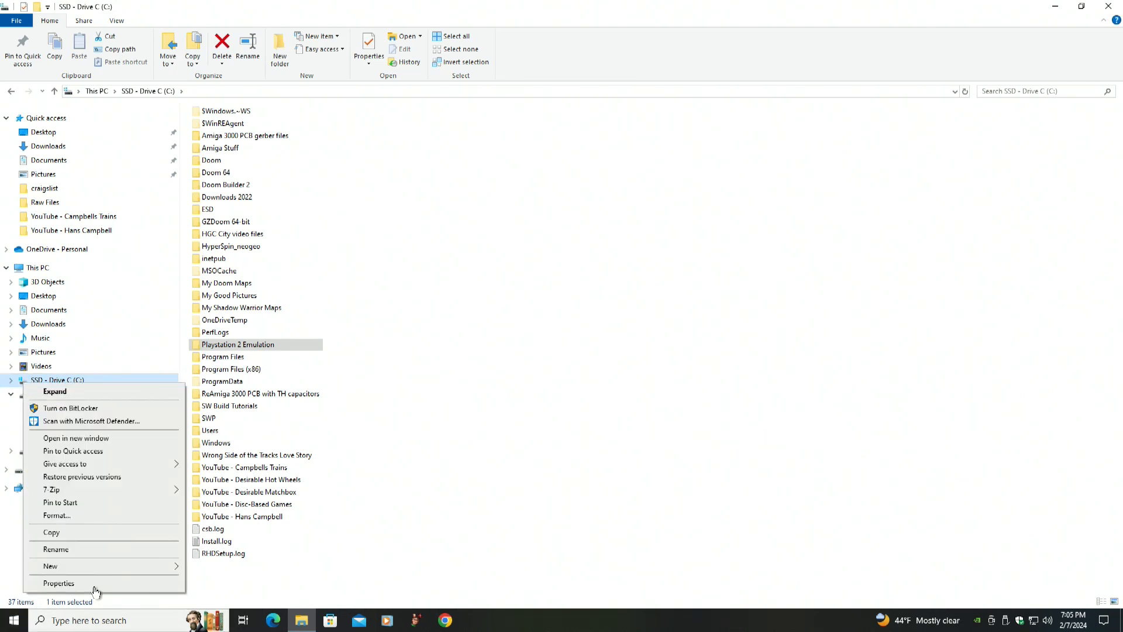
pyautogui.click(86, 585)
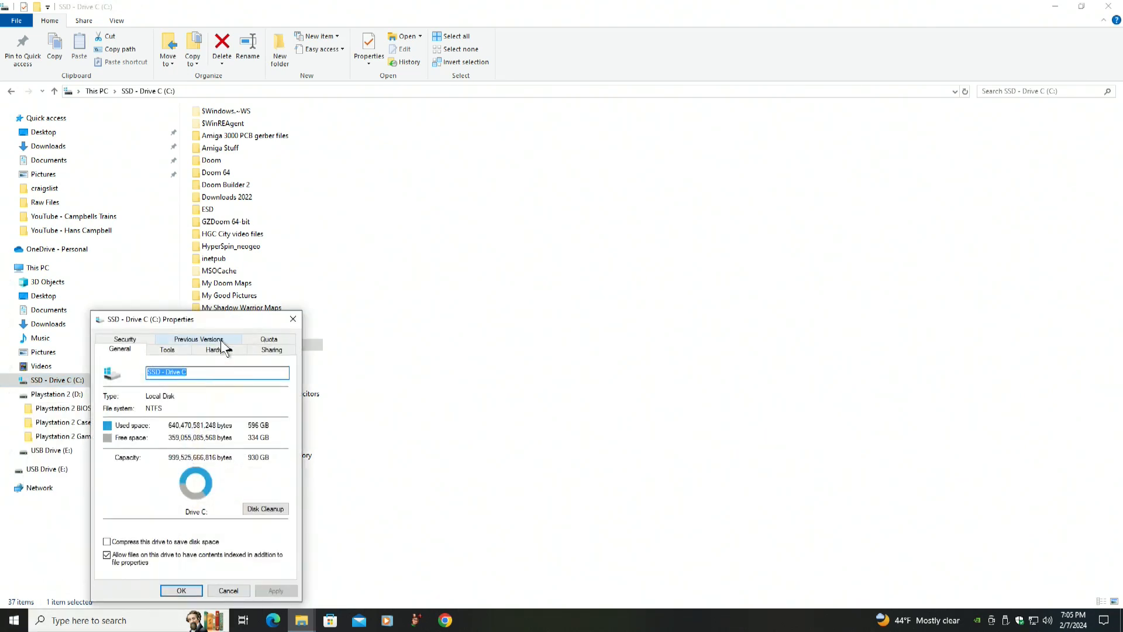
pyautogui.moveTo(224, 326); pyautogui.dragTo(625, 124)
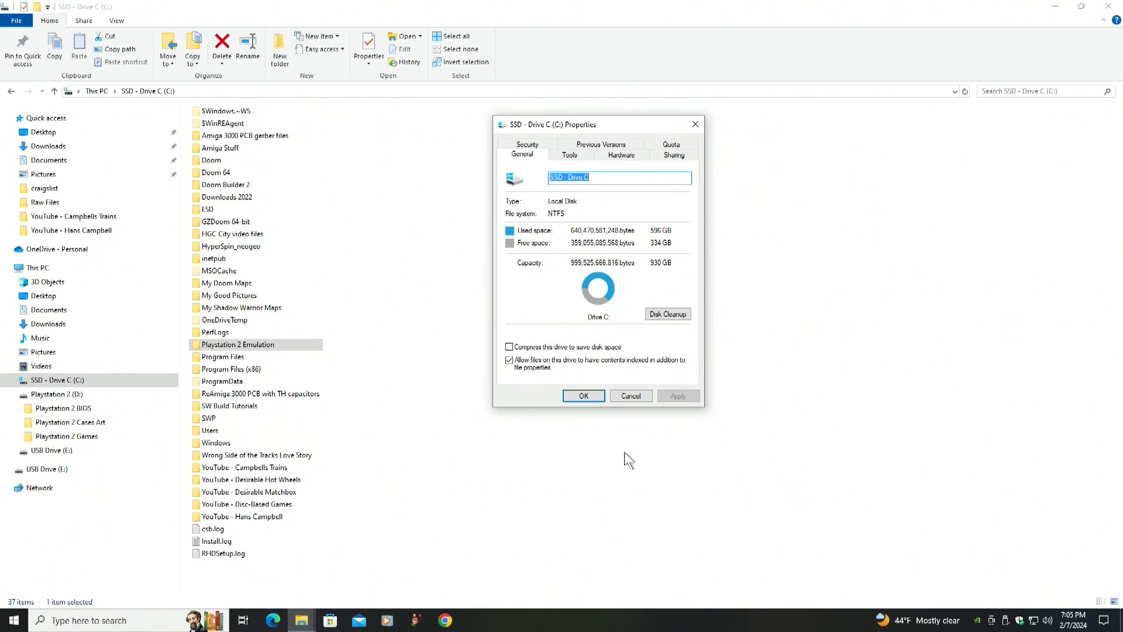
pyautogui.click(626, 394)
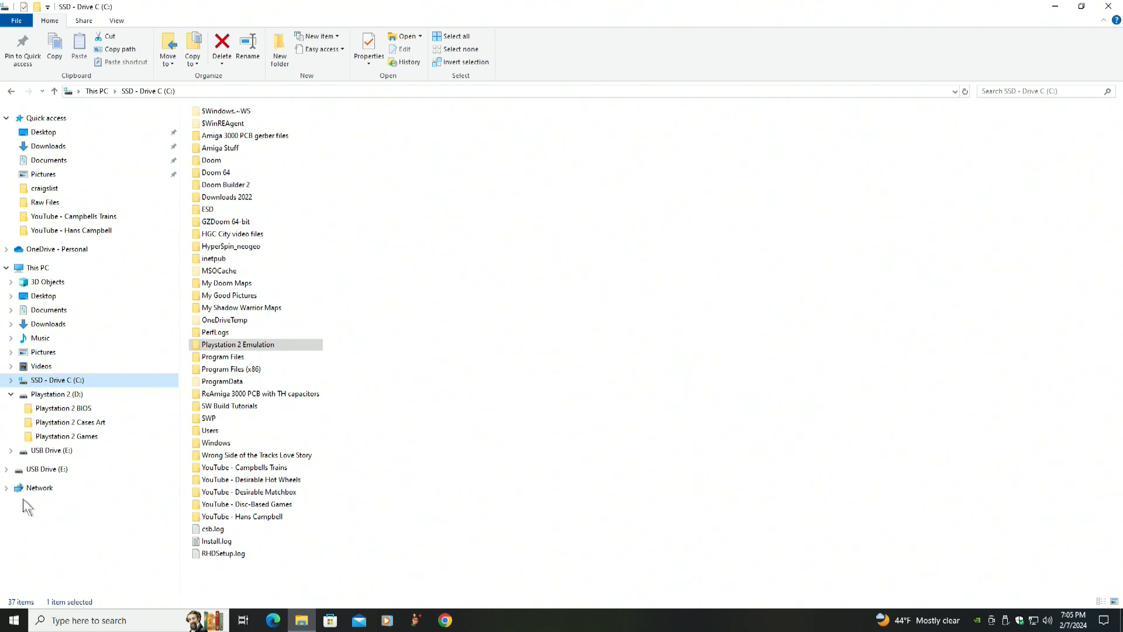
# Close the File Explorer window
pyautogui.click(25, 399)
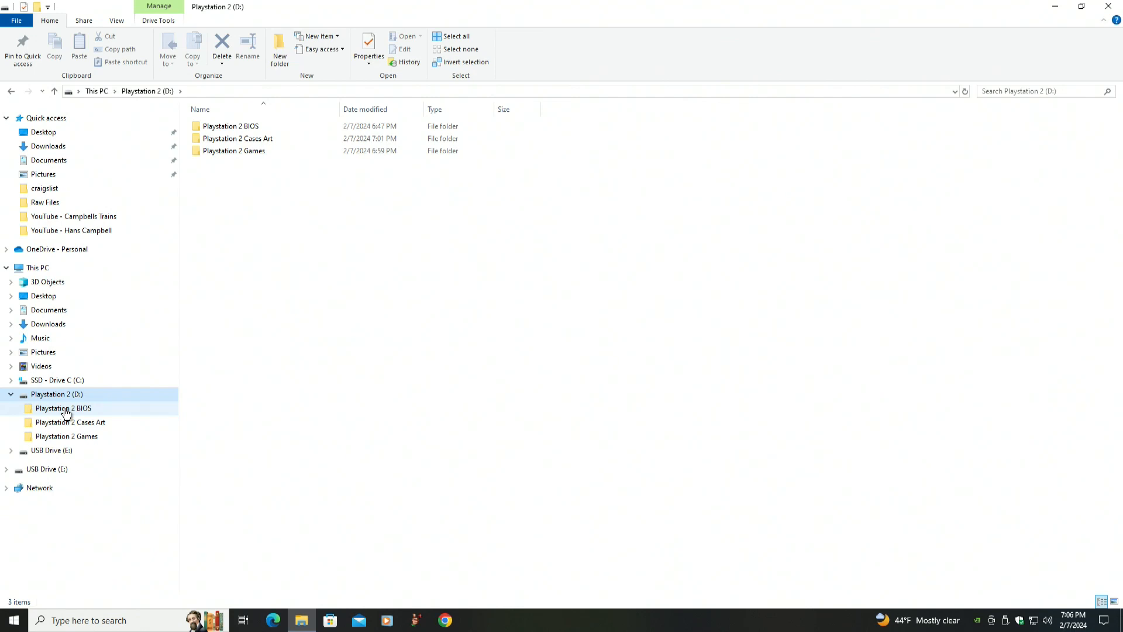
pyautogui.click(137, 489)
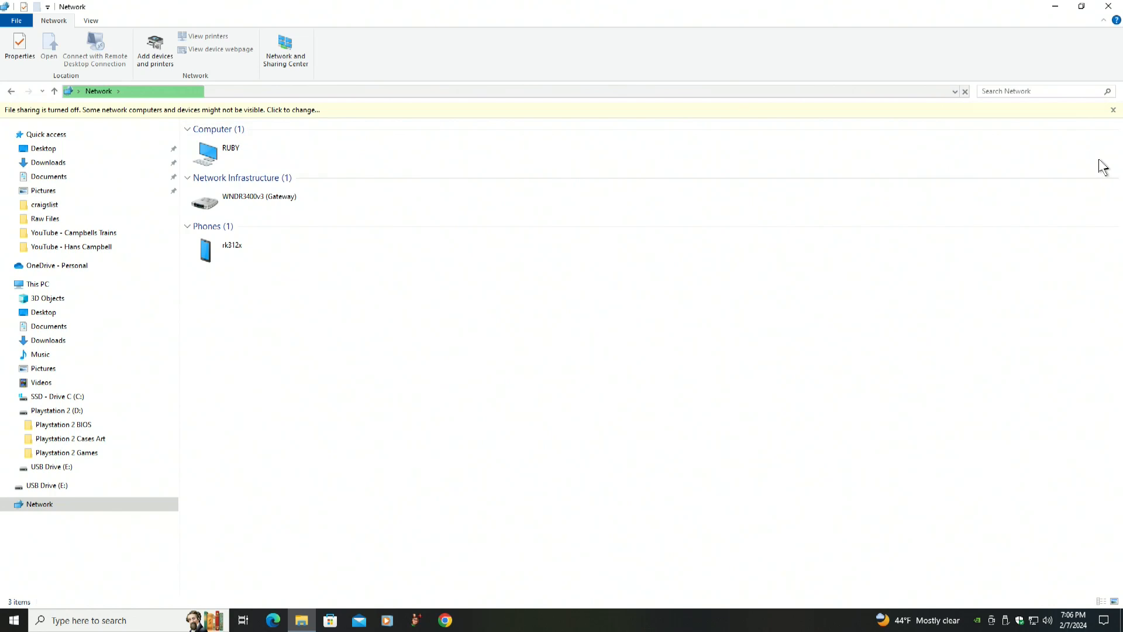
pyautogui.click(1113, 110)
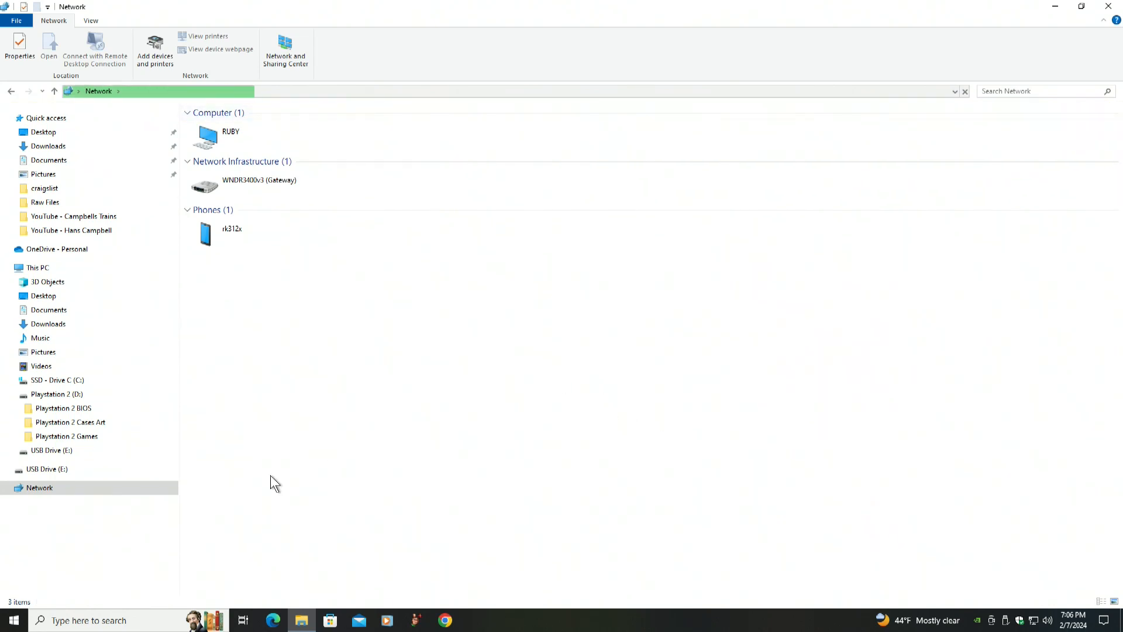
pyautogui.click(26, 396)
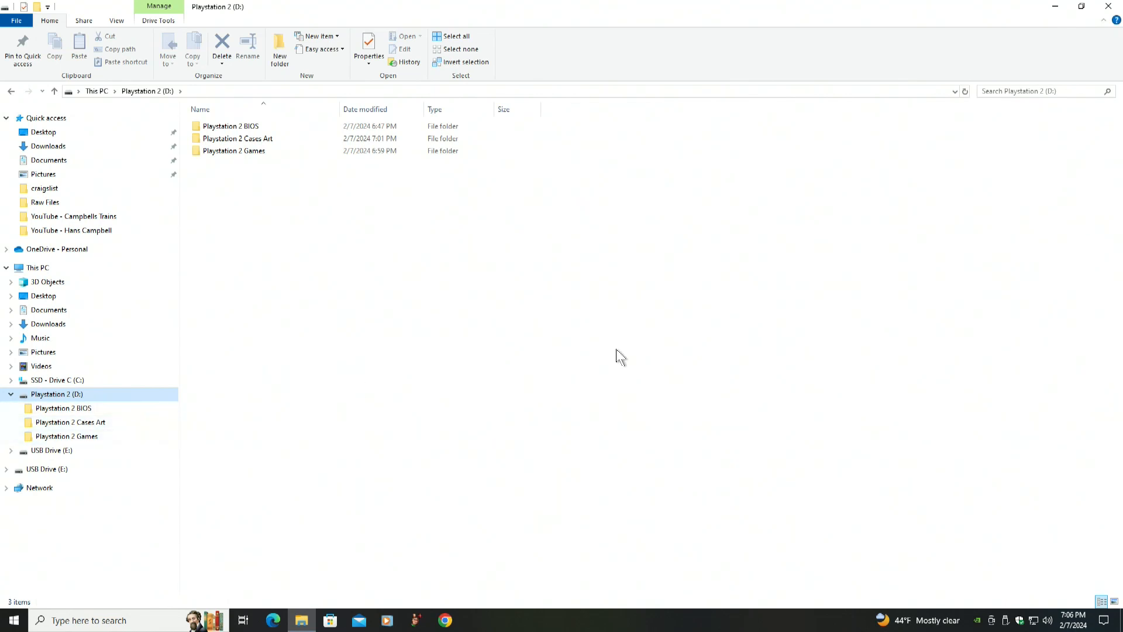
pyautogui.click(1109, 6)
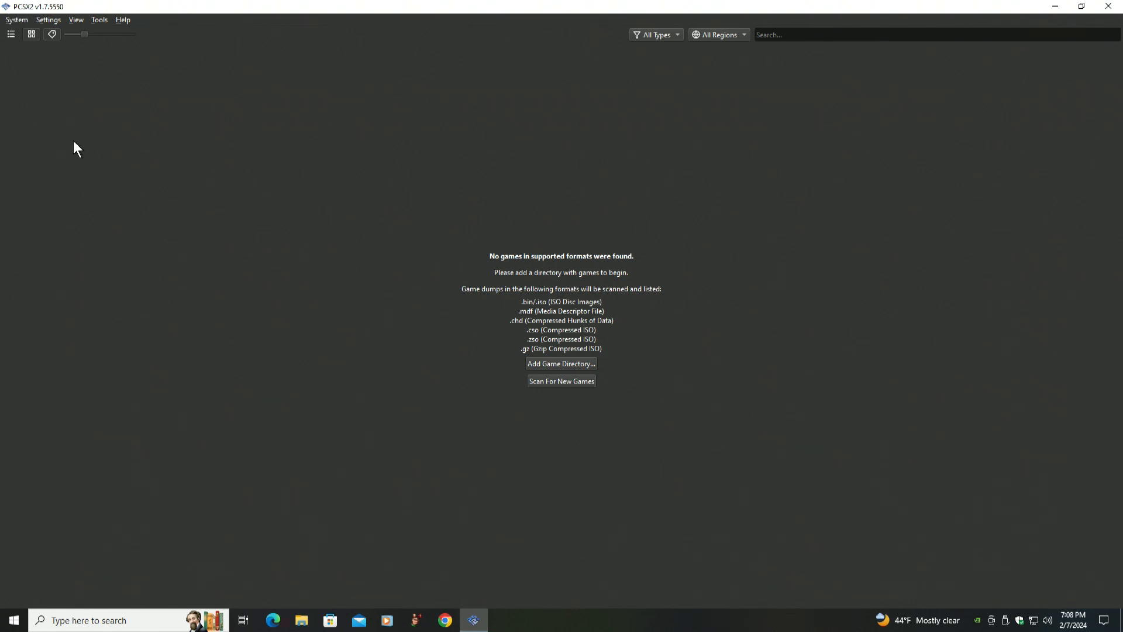
# Set the BIOS directory to the Playstation 2 BIOS folder on the Playstation 2 (D:) drive
pyautogui.click(48, 19)
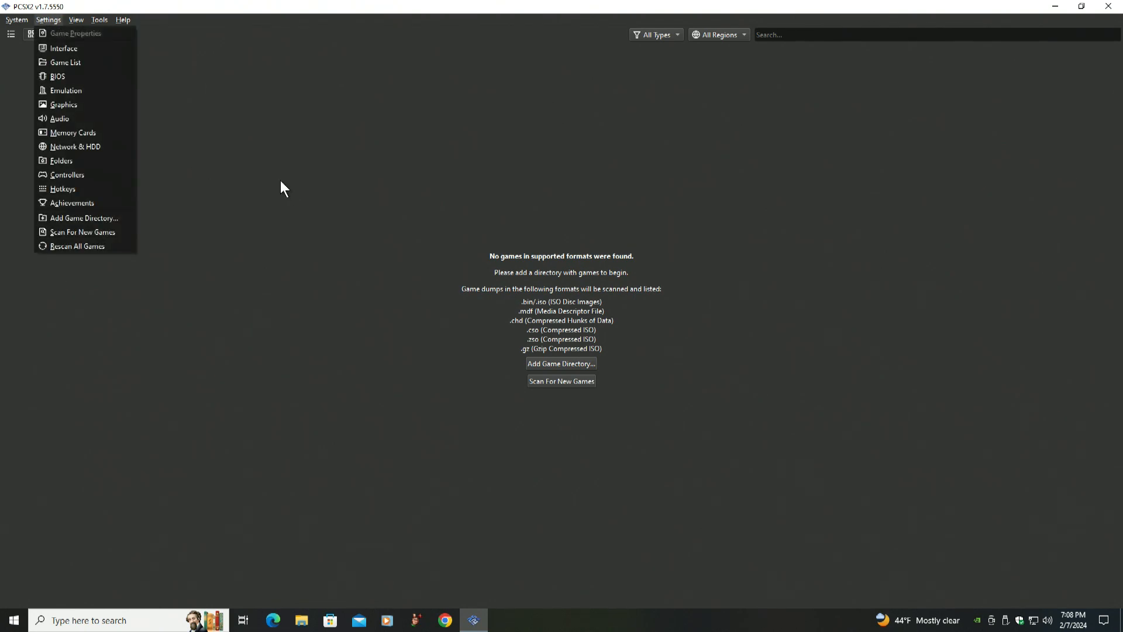
pyautogui.click(57, 75)
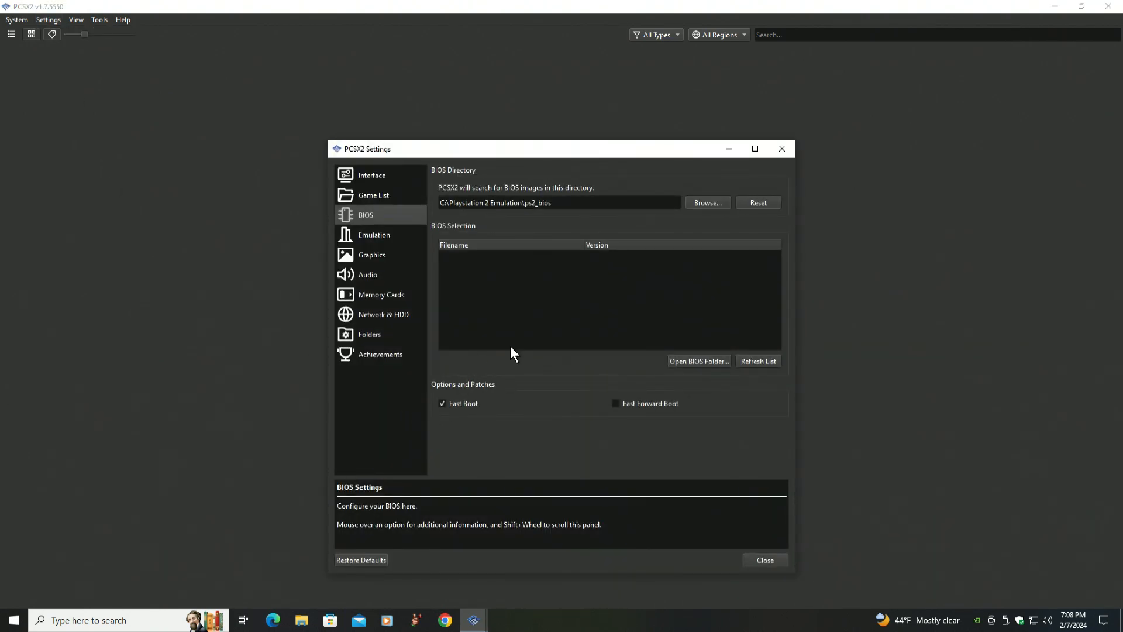
pyautogui.click(706, 202)
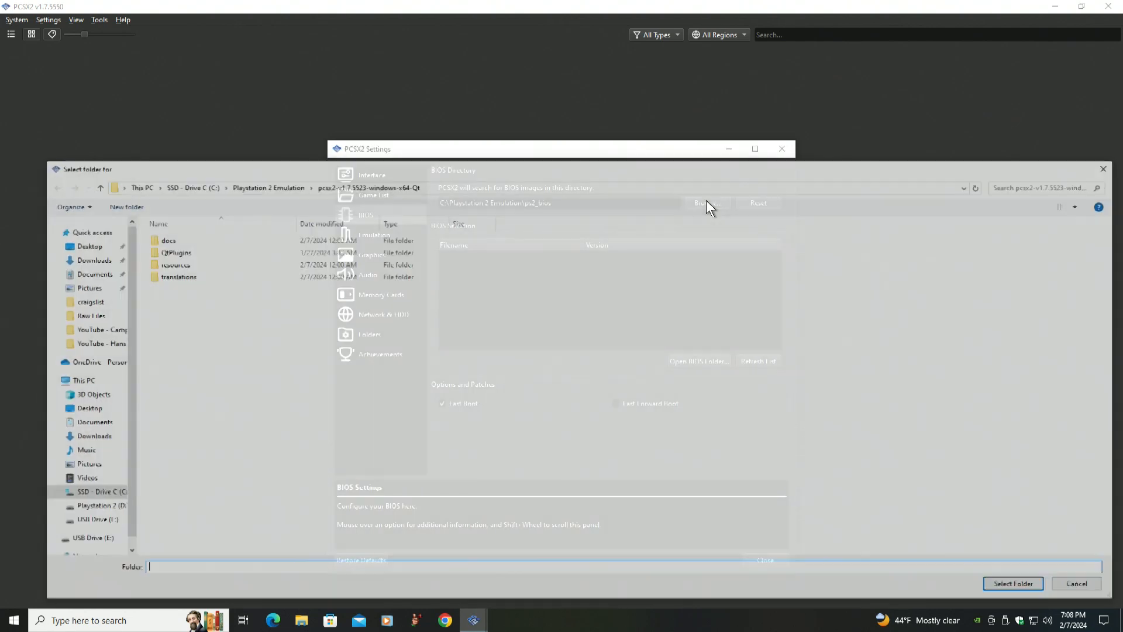
pyautogui.click(67, 509)
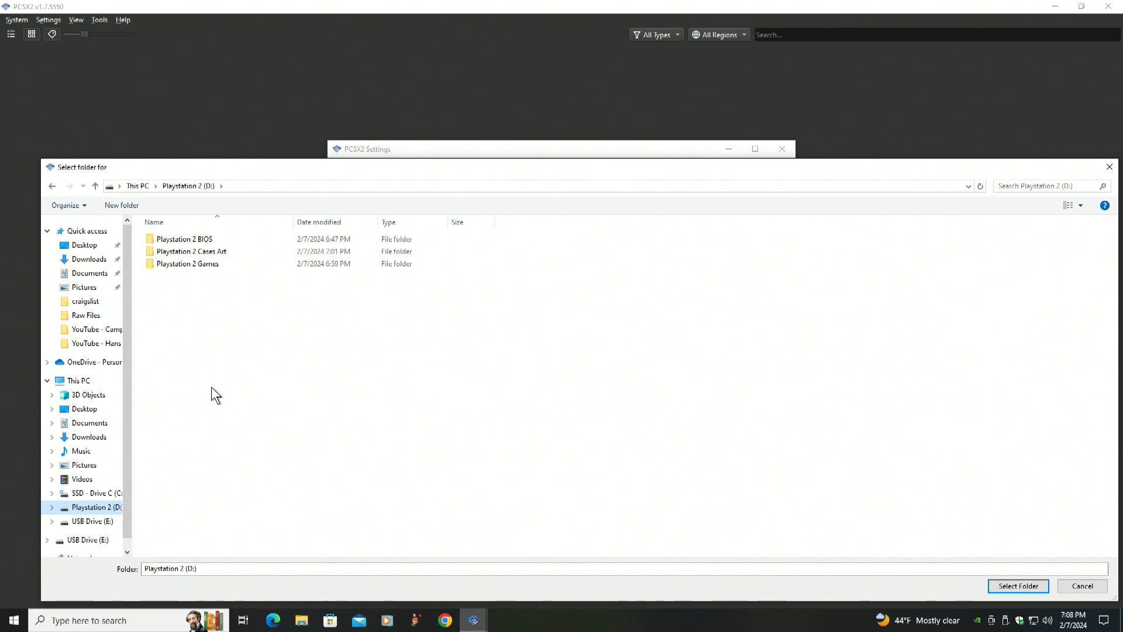
pyautogui.click(151, 240)
pyautogui.doubleClick(150, 241)
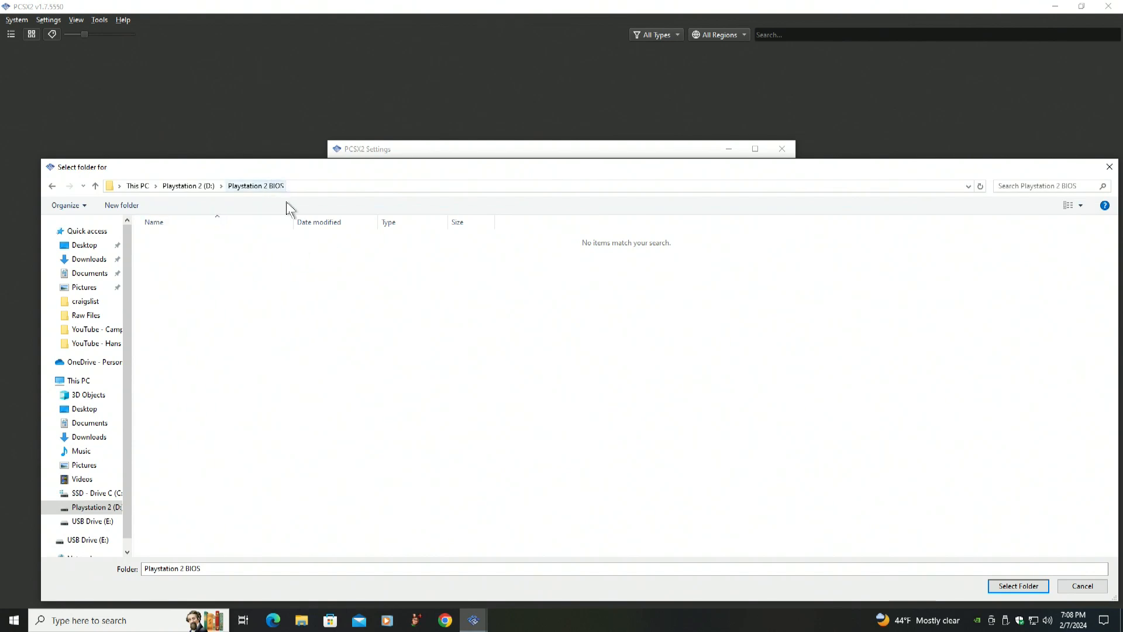
pyautogui.click(1023, 586)
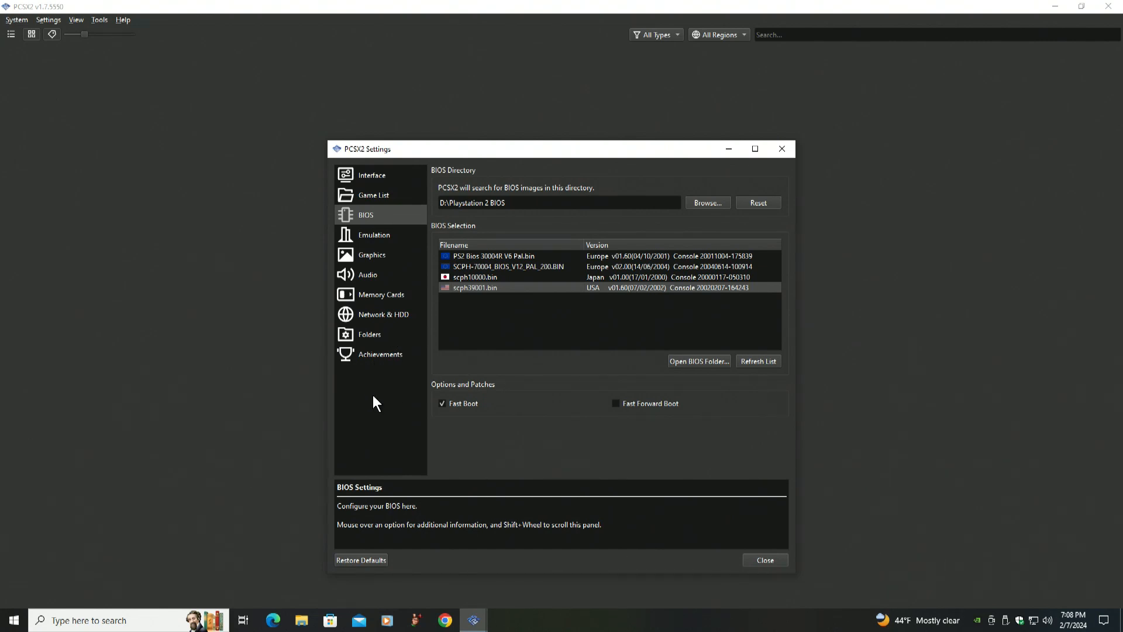
# Remove the C:\Playstation 2 ISOs search directory from the game list settings
pyautogui.click(372, 197)
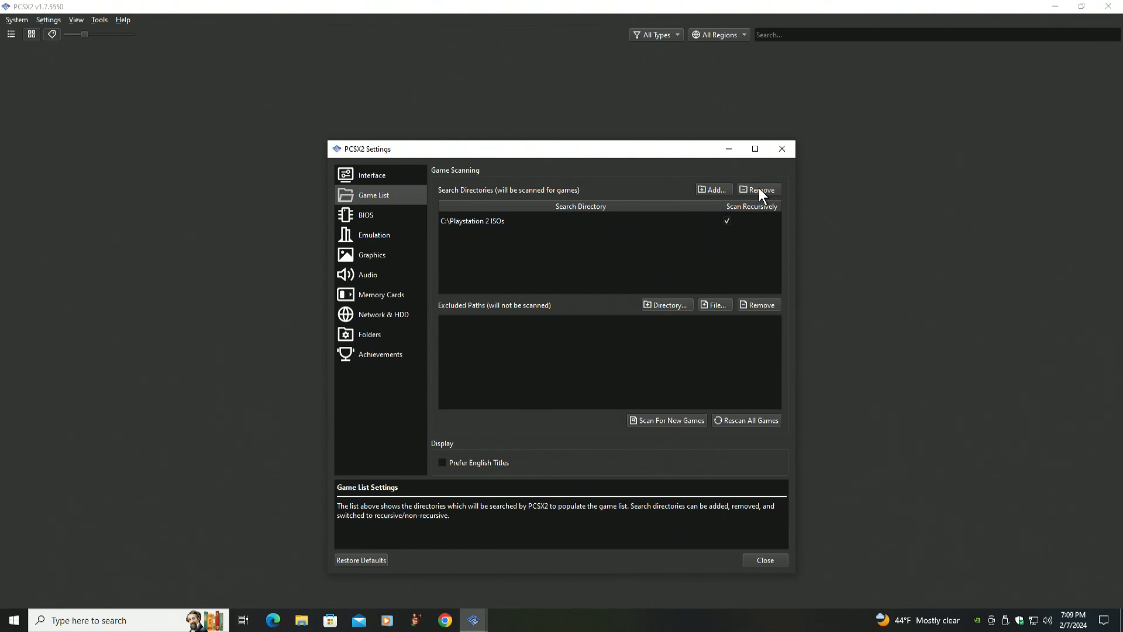
pyautogui.click(484, 221)
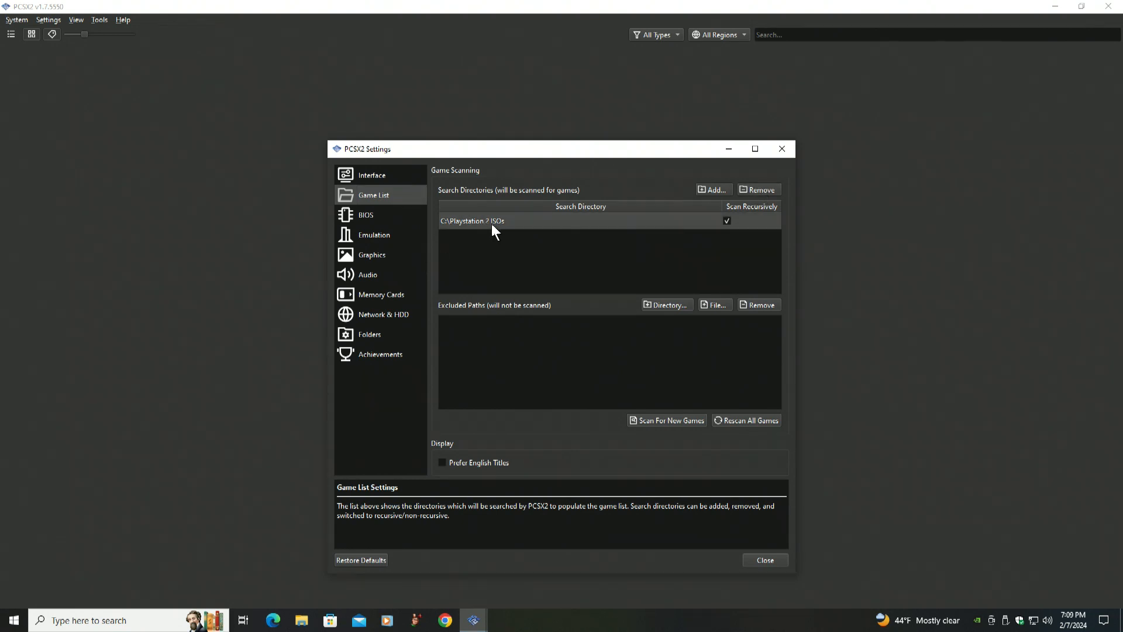
pyautogui.click(758, 193)
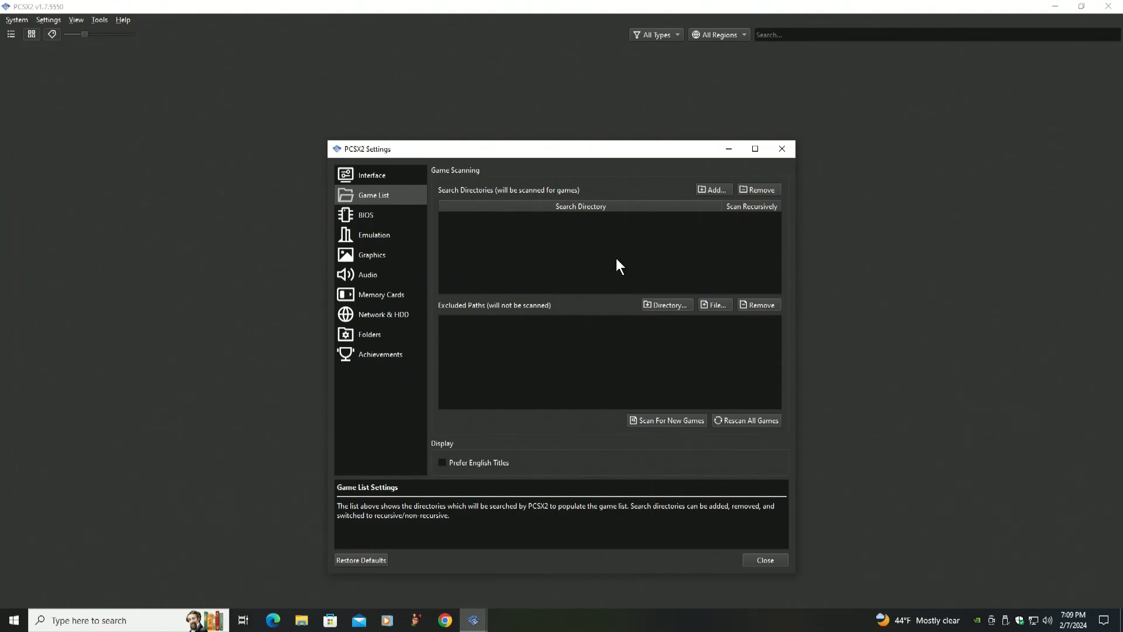
# Add the Playstation 2 Games folder on drive D as a game search directory, scanned recursively
pyautogui.click(714, 189)
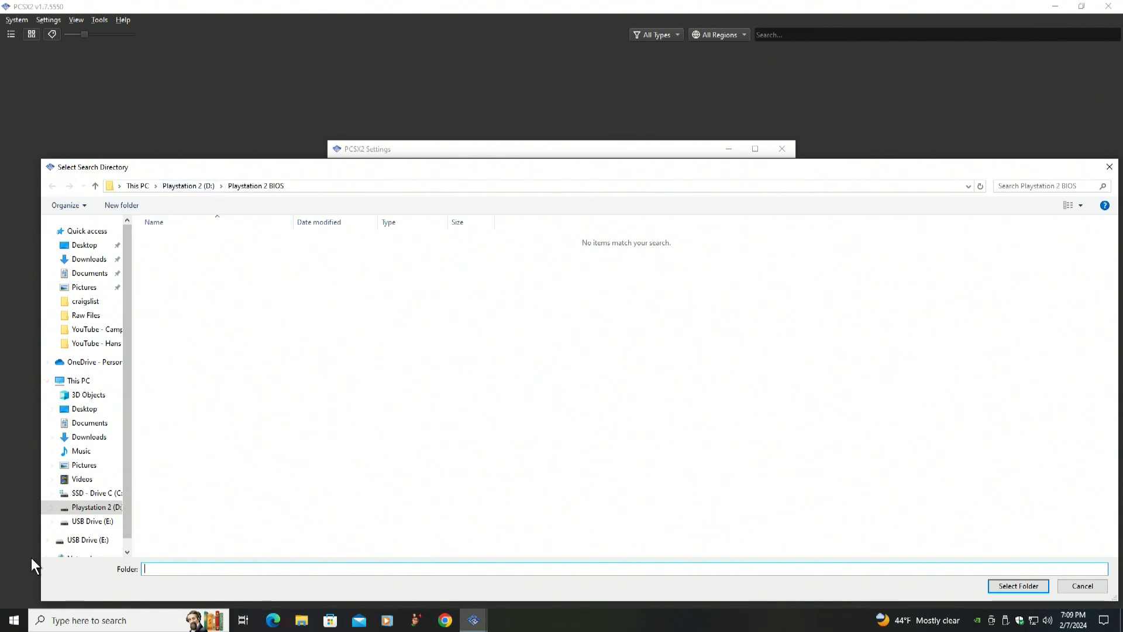
pyautogui.click(87, 508)
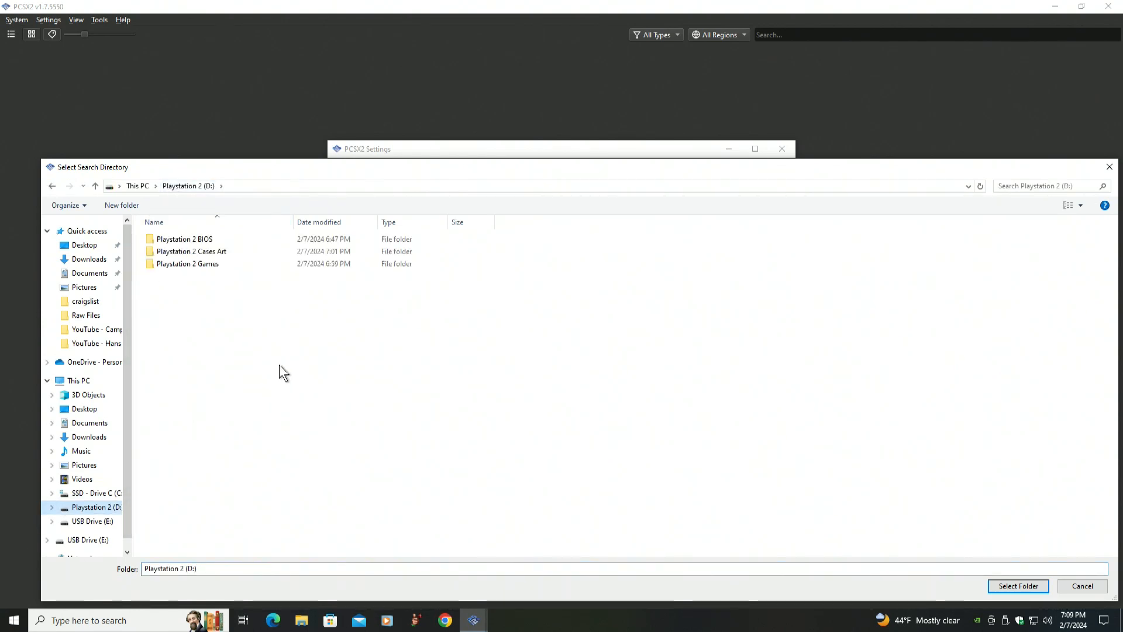
pyautogui.doubleClick(149, 262)
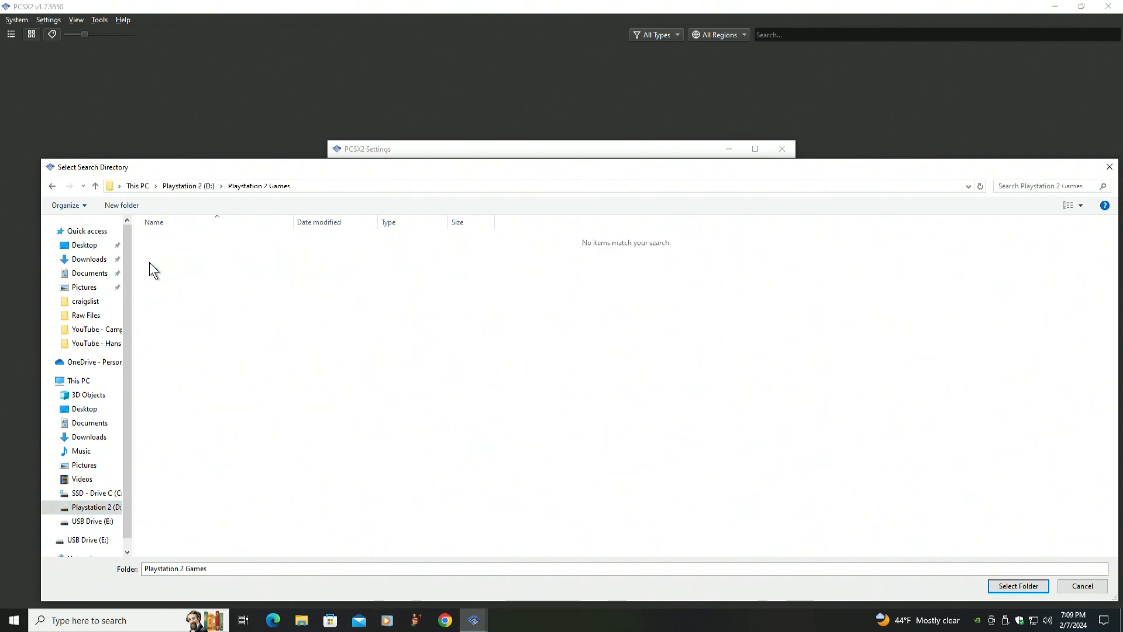
pyautogui.click(1006, 591)
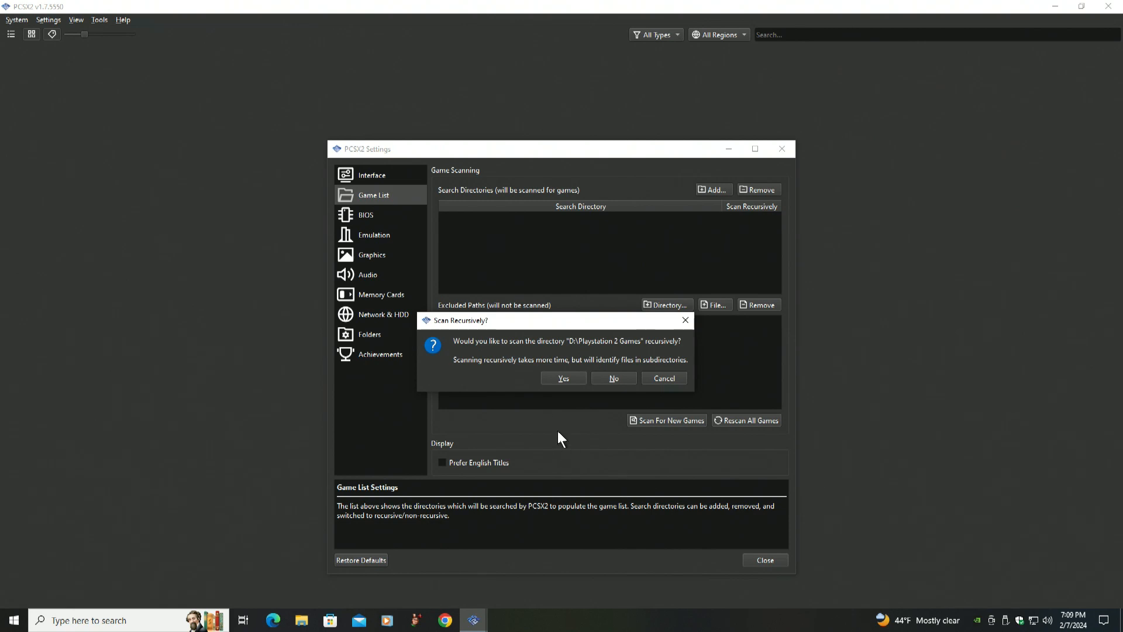
pyautogui.click(563, 379)
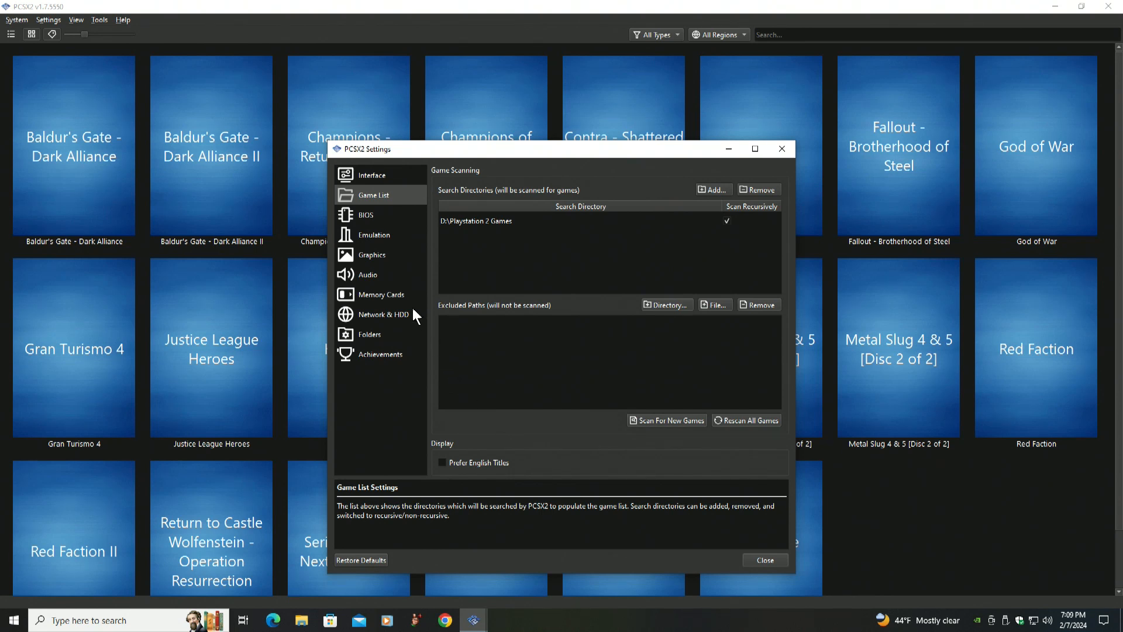
# Set the covers directory to the Playstation 2 Cases Art folder on drive D and close the settings
pyautogui.click(370, 256)
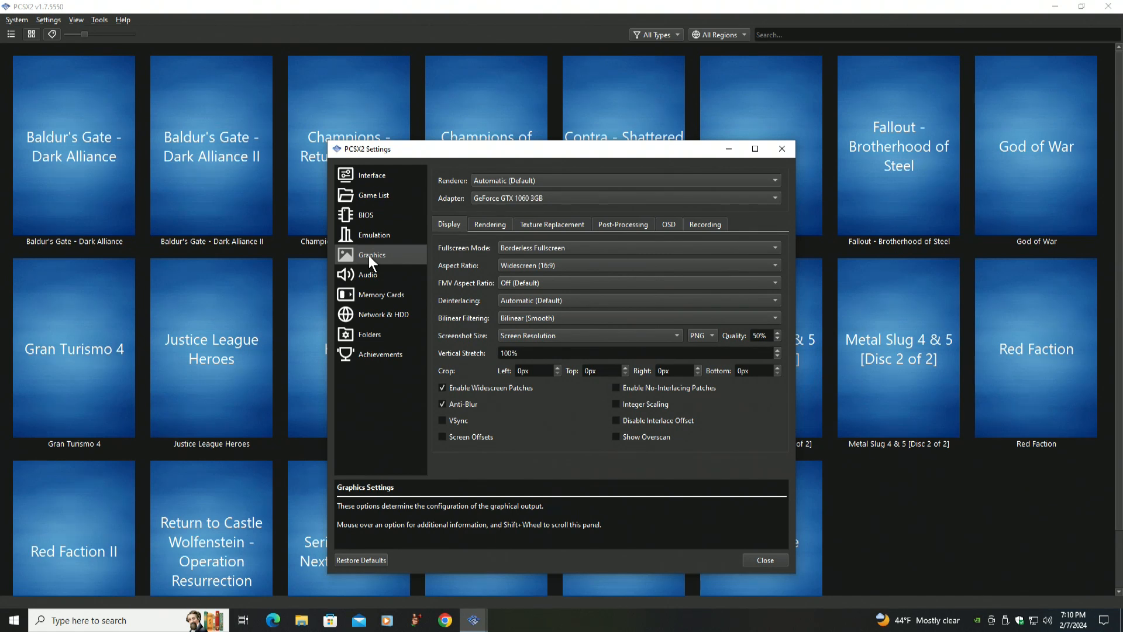
pyautogui.click(366, 336)
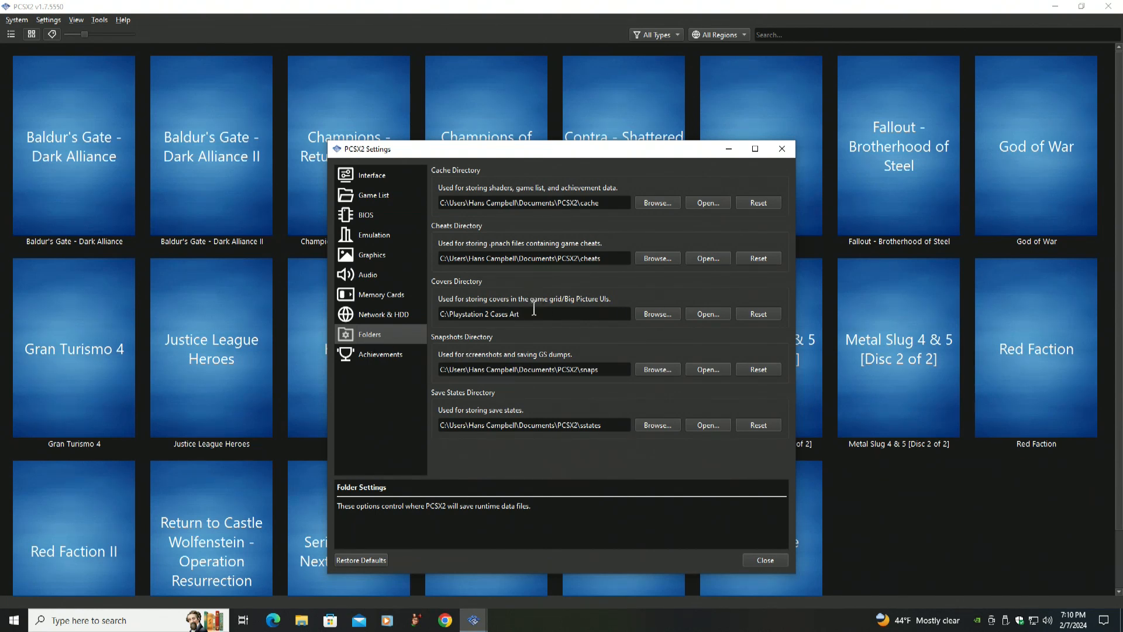
pyautogui.click(653, 313)
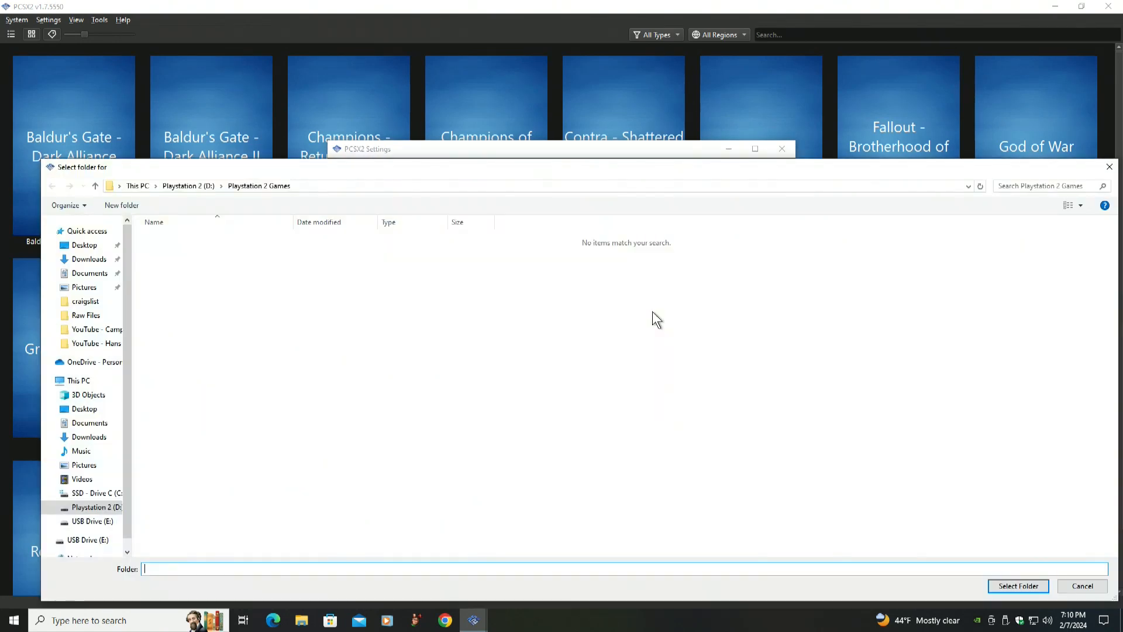
pyautogui.click(66, 509)
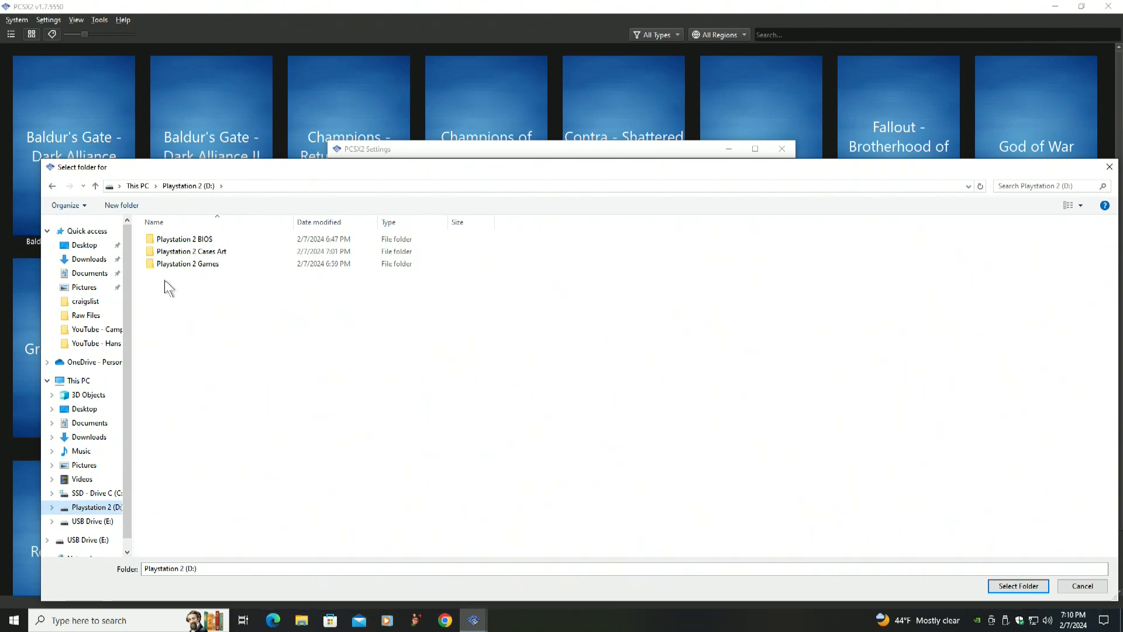
pyautogui.click(151, 251)
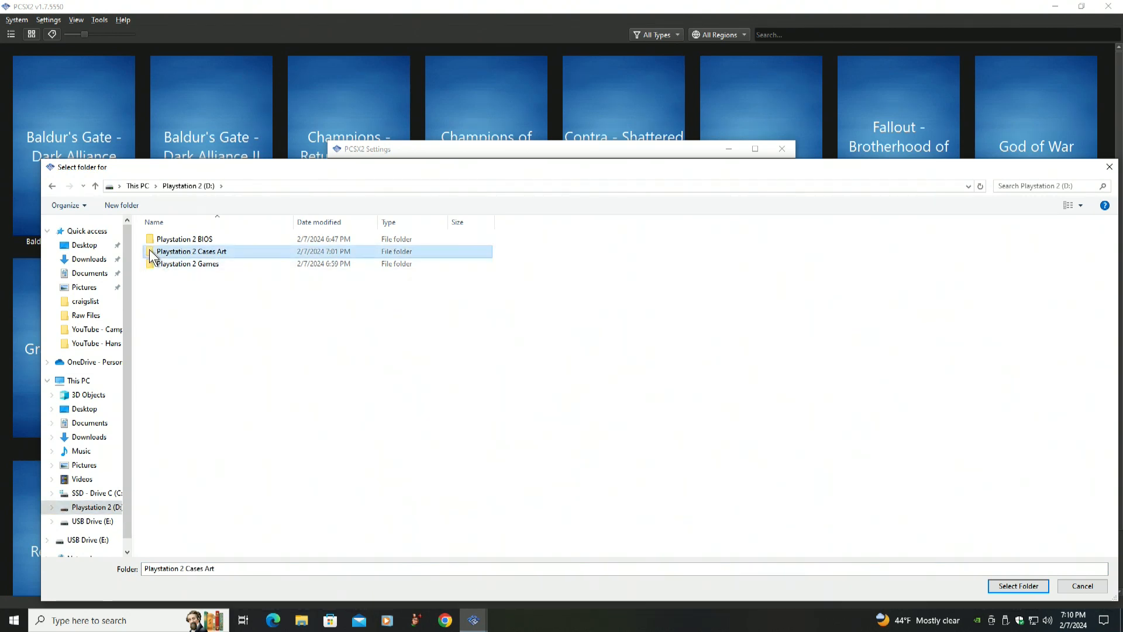
pyautogui.doubleClick(152, 253)
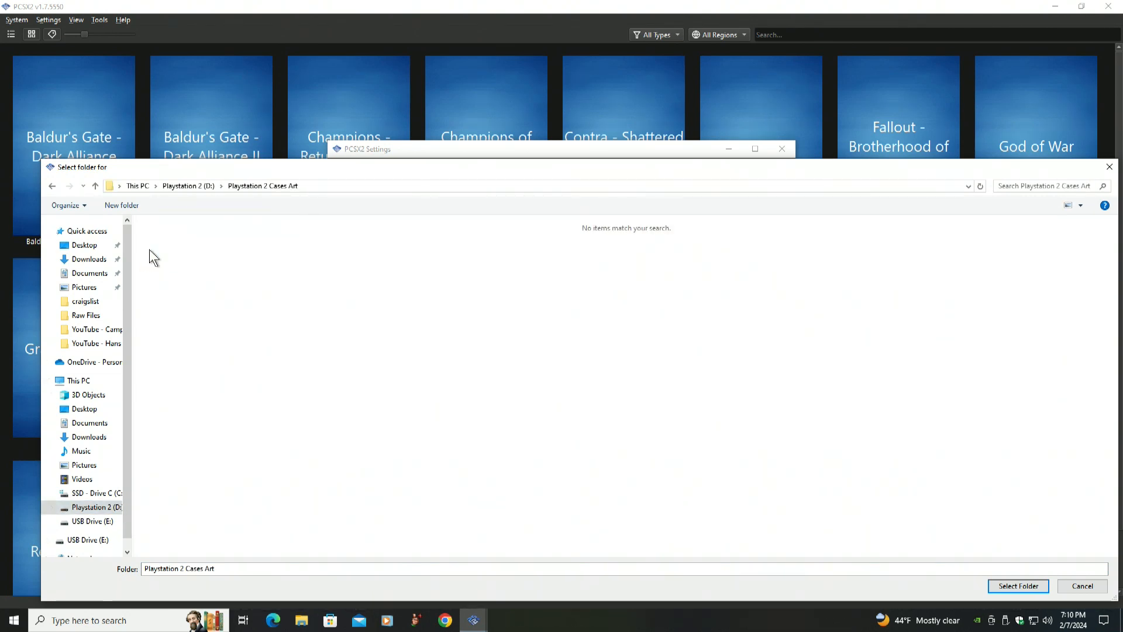
pyautogui.click(1019, 587)
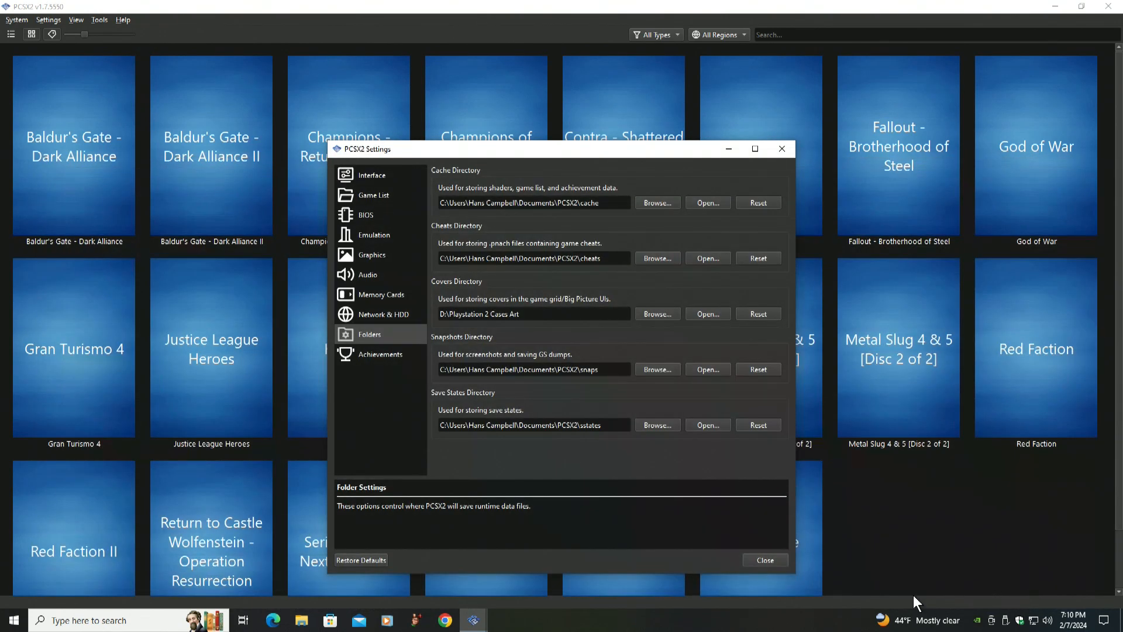
pyautogui.click(760, 560)
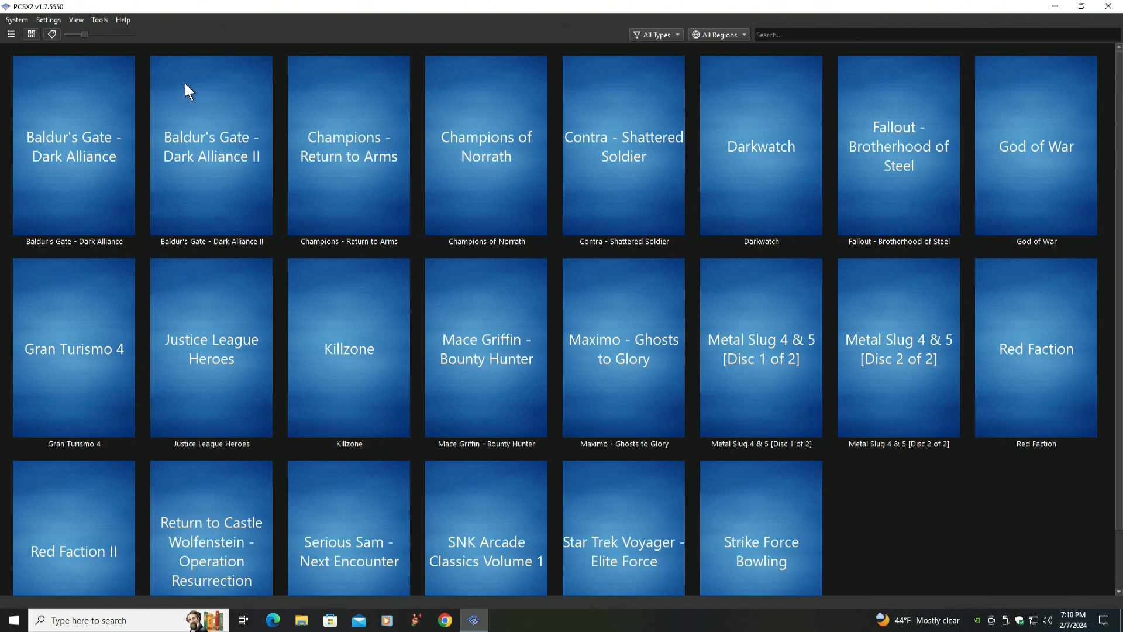
pyautogui.click(97, 19)
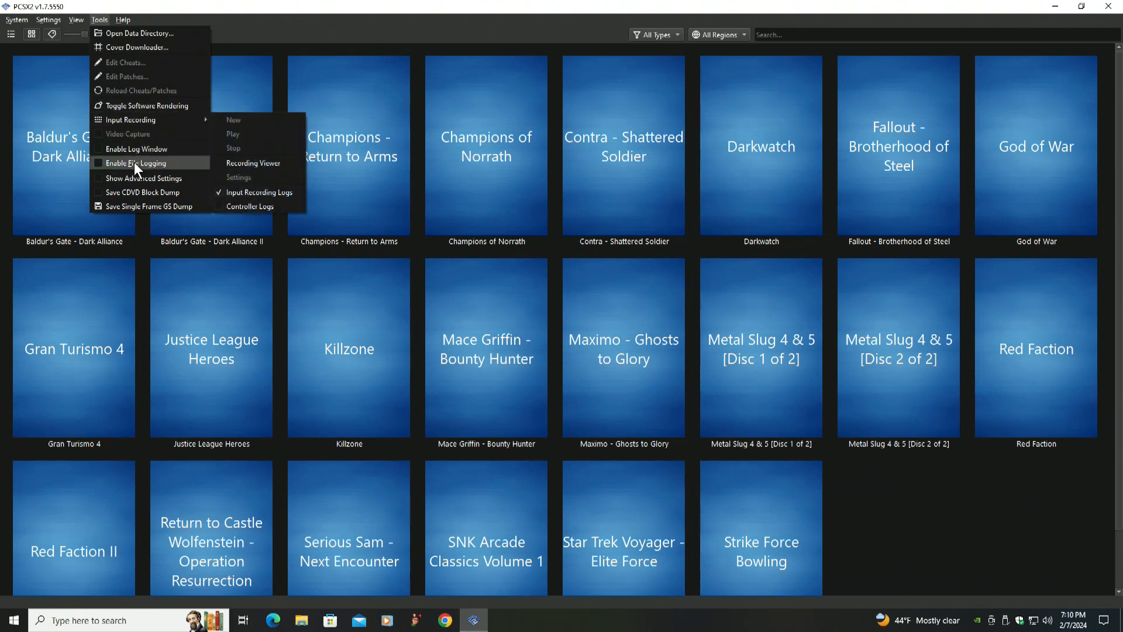
pyautogui.click(929, 509)
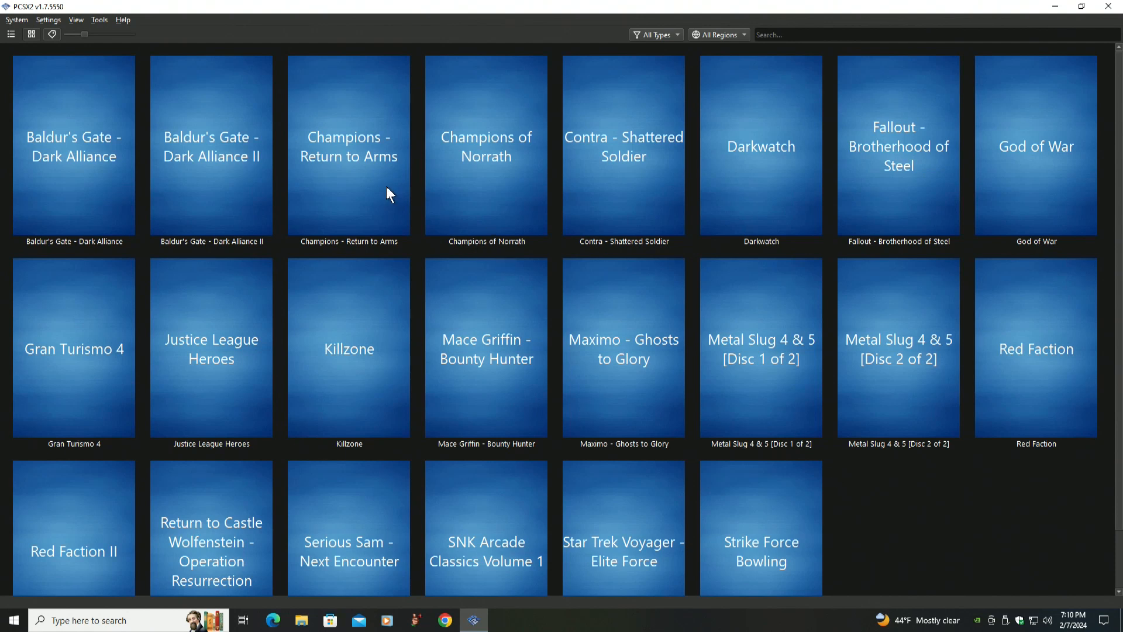
# Try to set Baldur's Gate - Dark Alliance's cover image to the Baldur's Gate - Dark Alliance.png file
pyautogui.rightClick(82, 140)
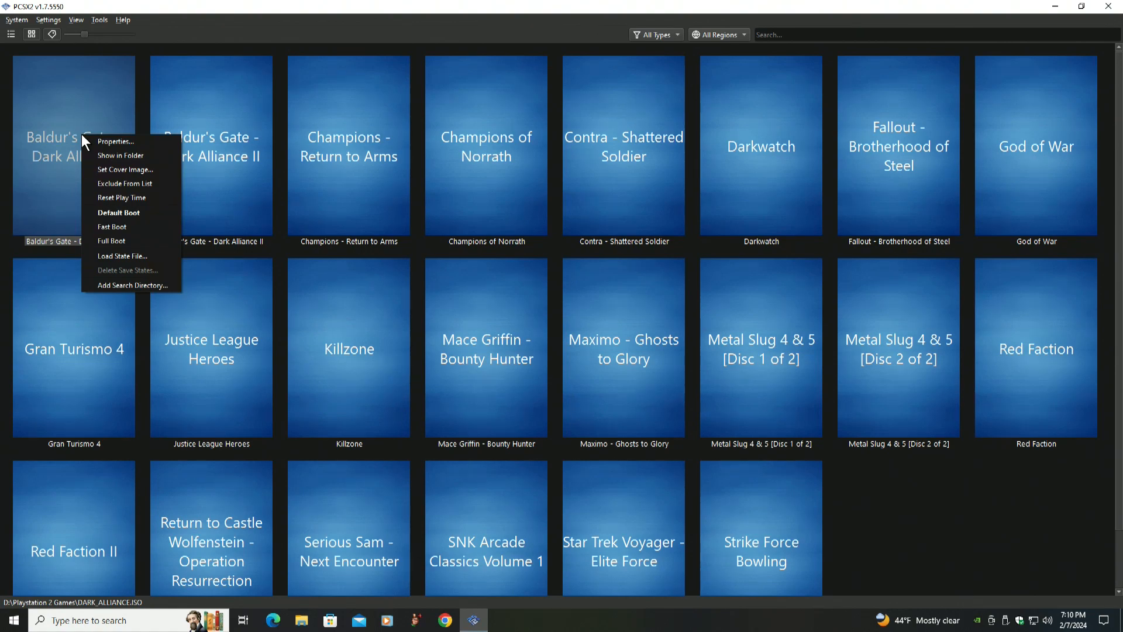
pyautogui.click(122, 169)
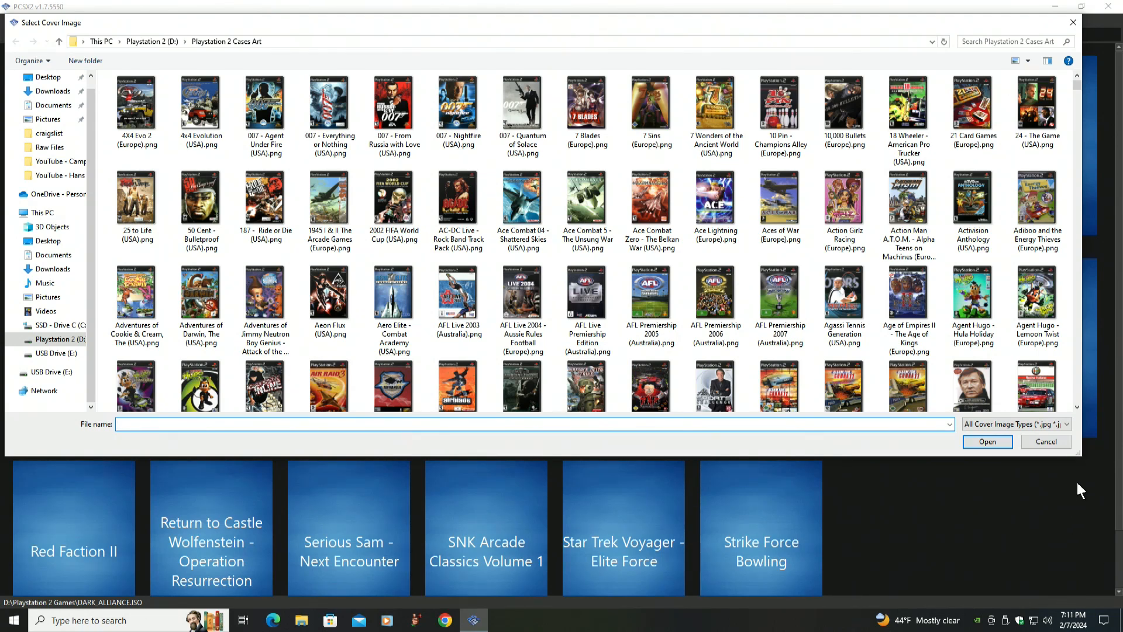
pyautogui.click(1076, 389)
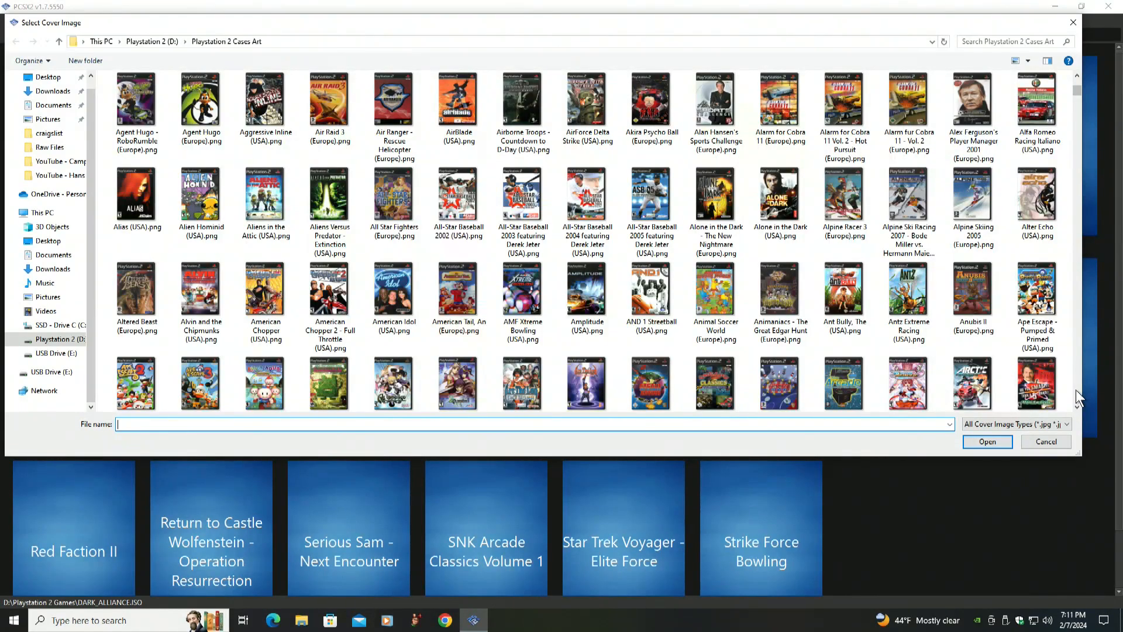
pyautogui.click(1076, 390)
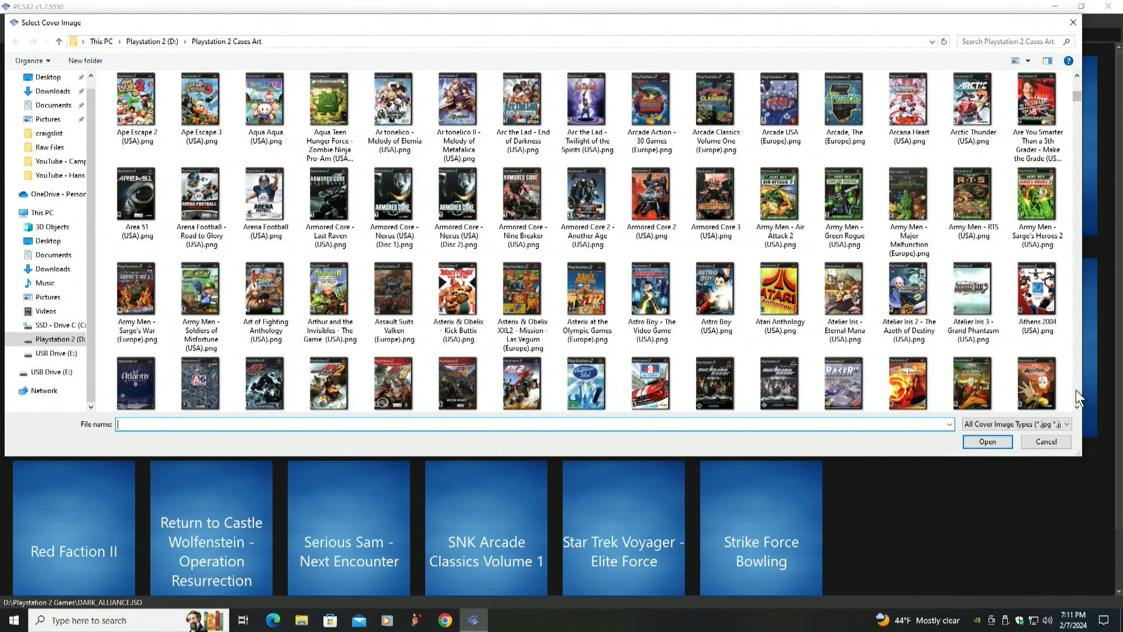
pyautogui.click(1076, 389)
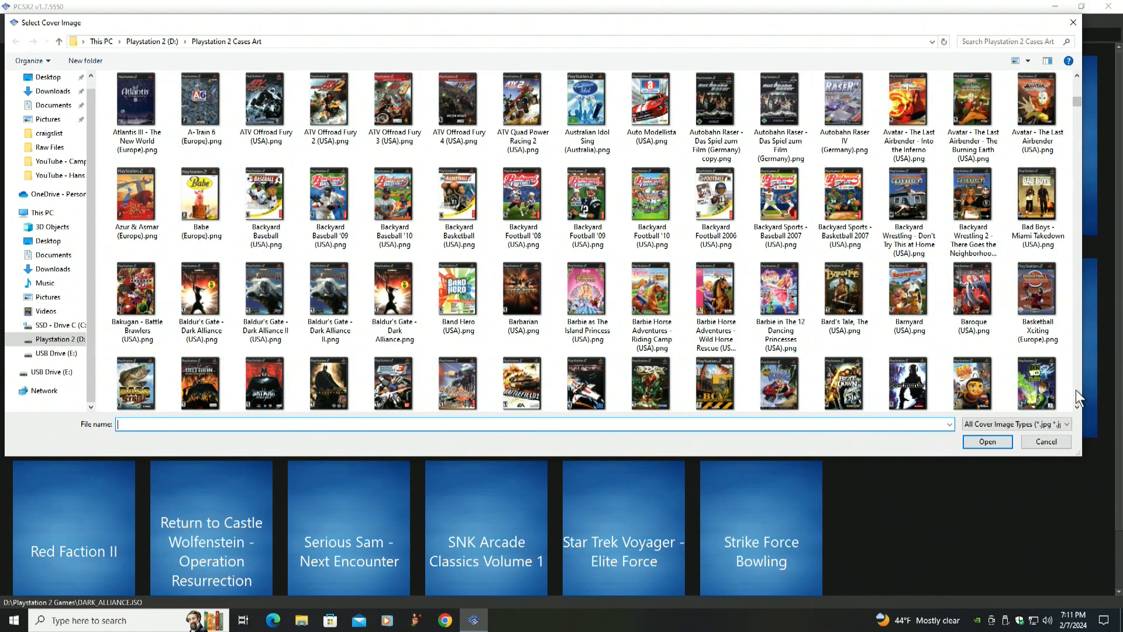
pyautogui.click(394, 291)
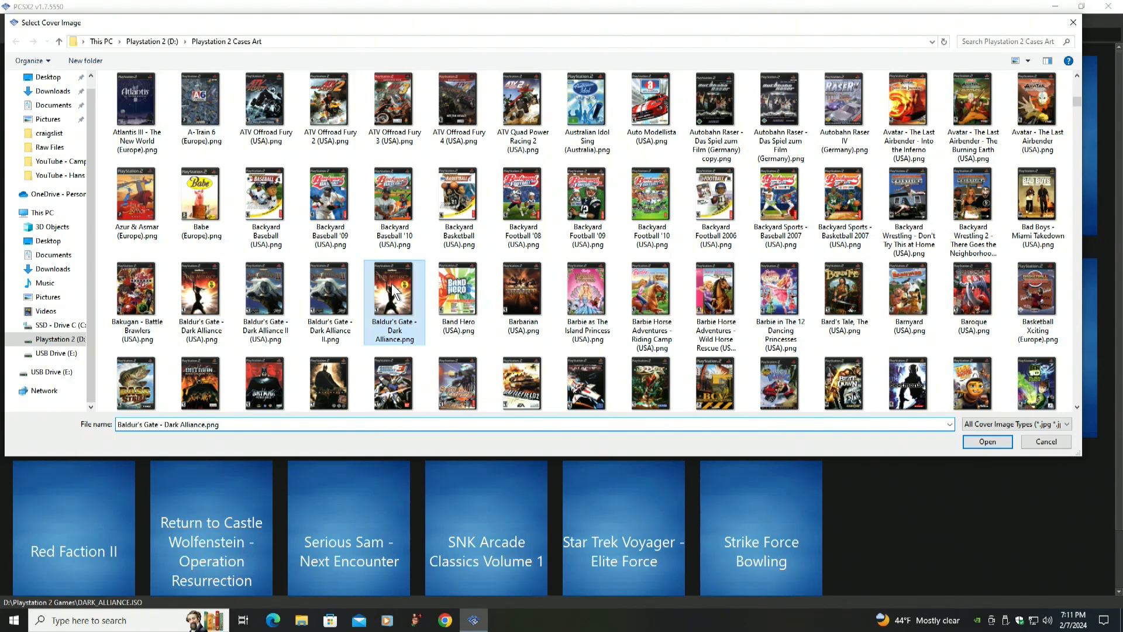
pyautogui.click(985, 441)
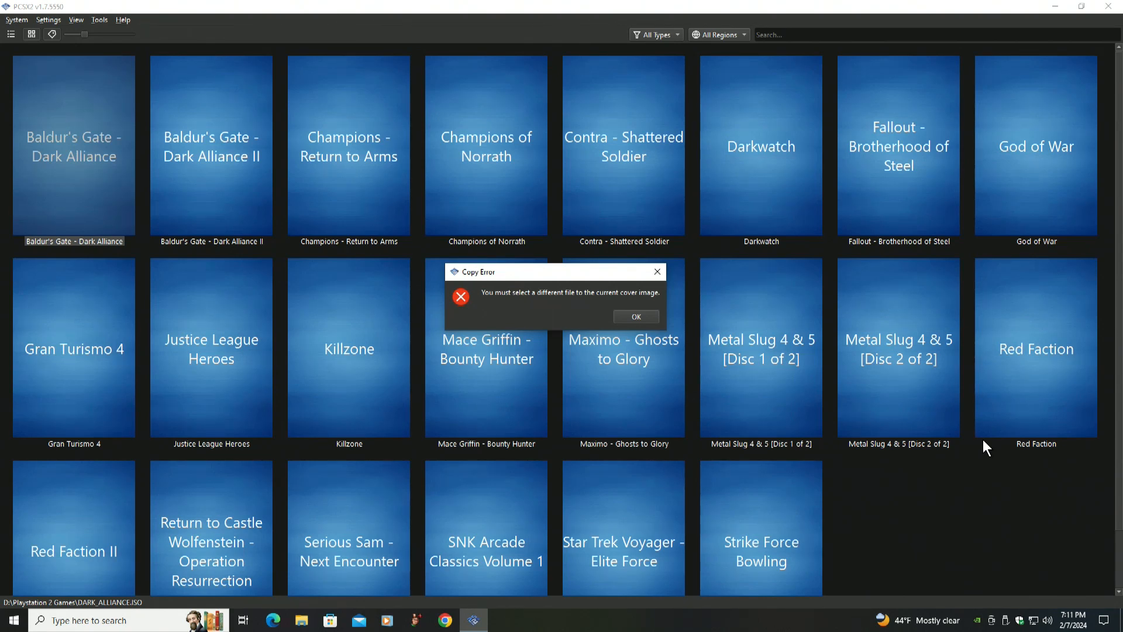
pyautogui.click(636, 316)
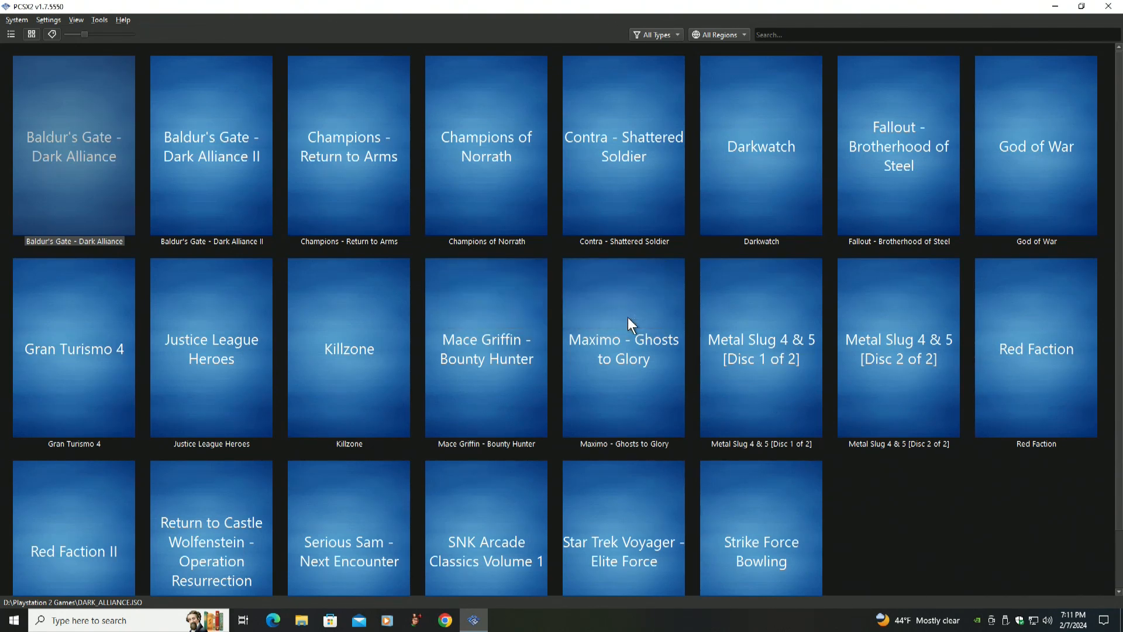
# Try to set Baldur's Gate - Dark Alliance's cover image to Baldur's Gate - Dark Alliance (USA).png, declining to replace the existing cover
pyautogui.rightClick(63, 143)
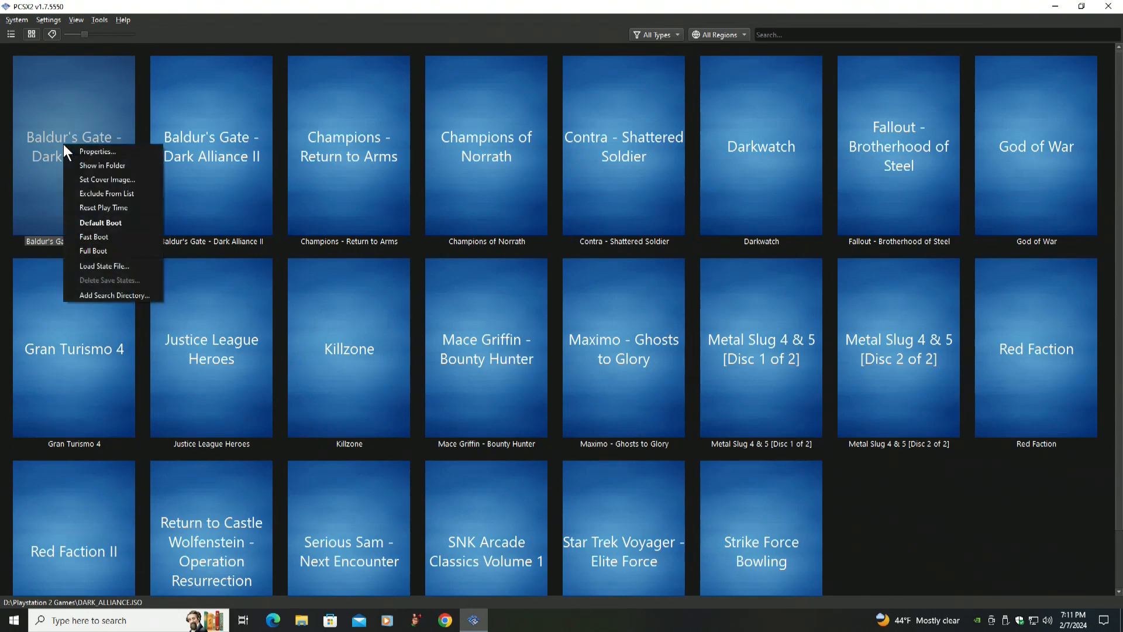
pyautogui.click(95, 182)
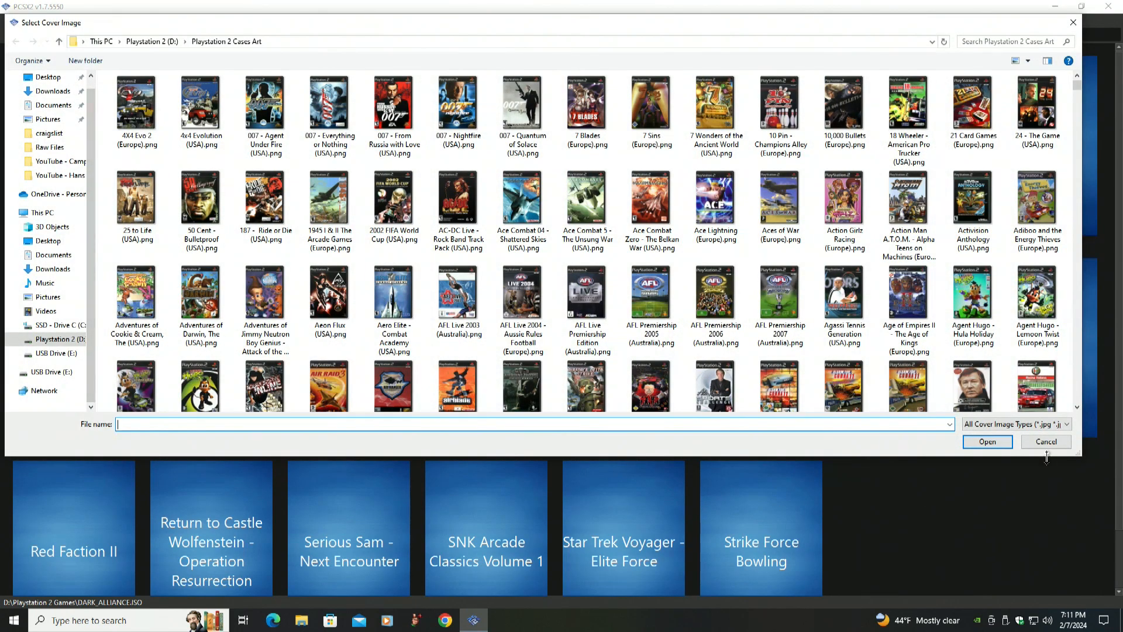
pyautogui.click(1077, 386)
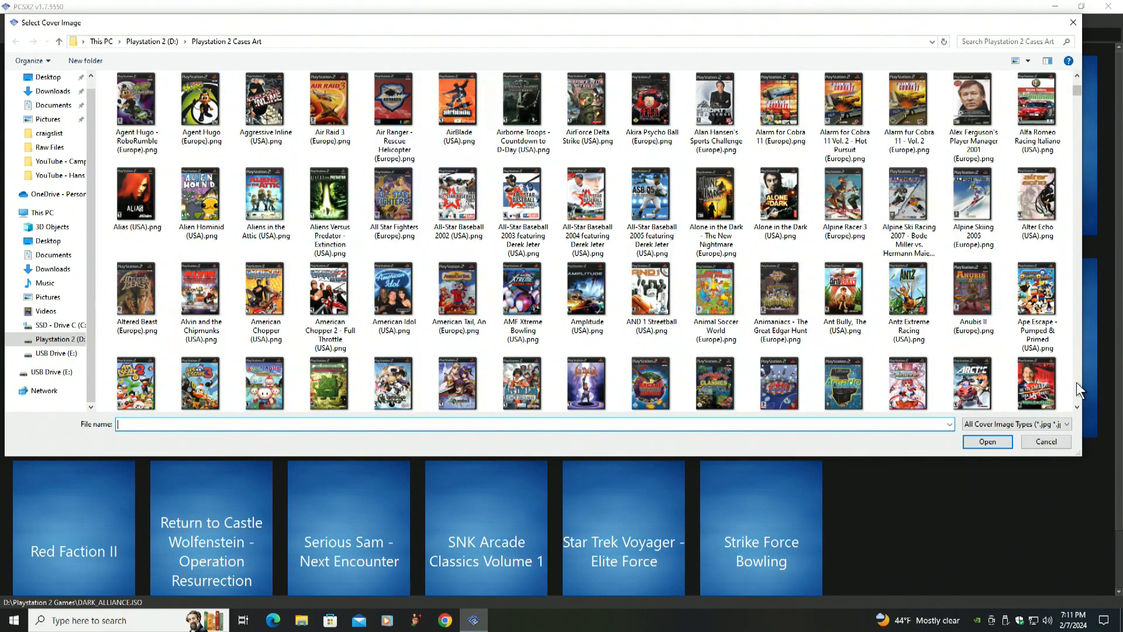
pyautogui.click(1079, 389)
pyautogui.click(1079, 389)
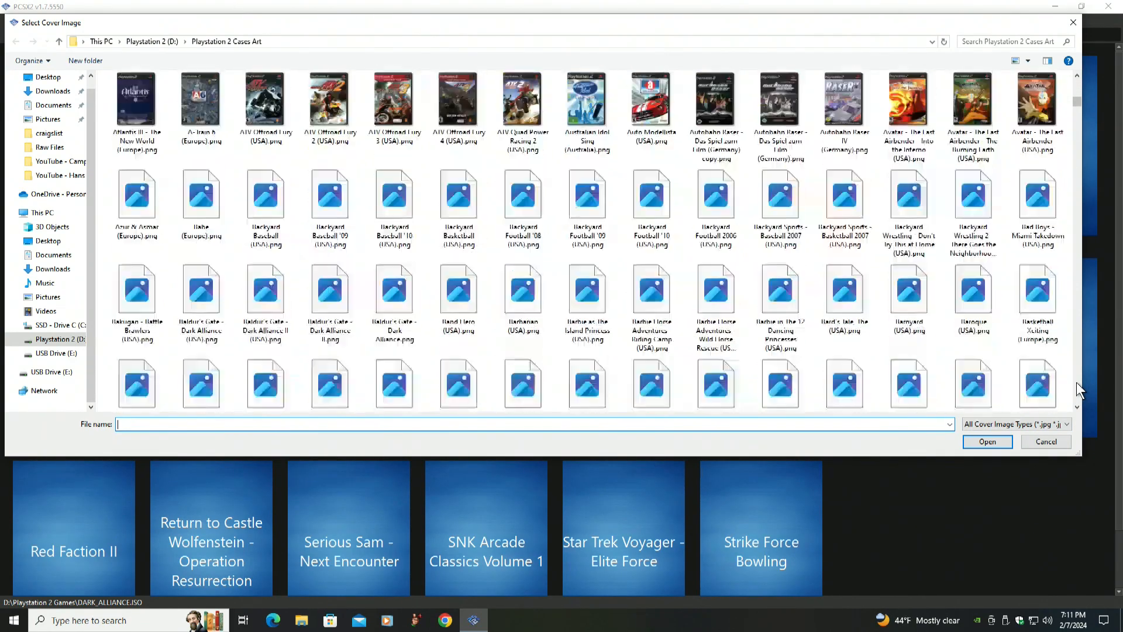
pyautogui.click(1079, 389)
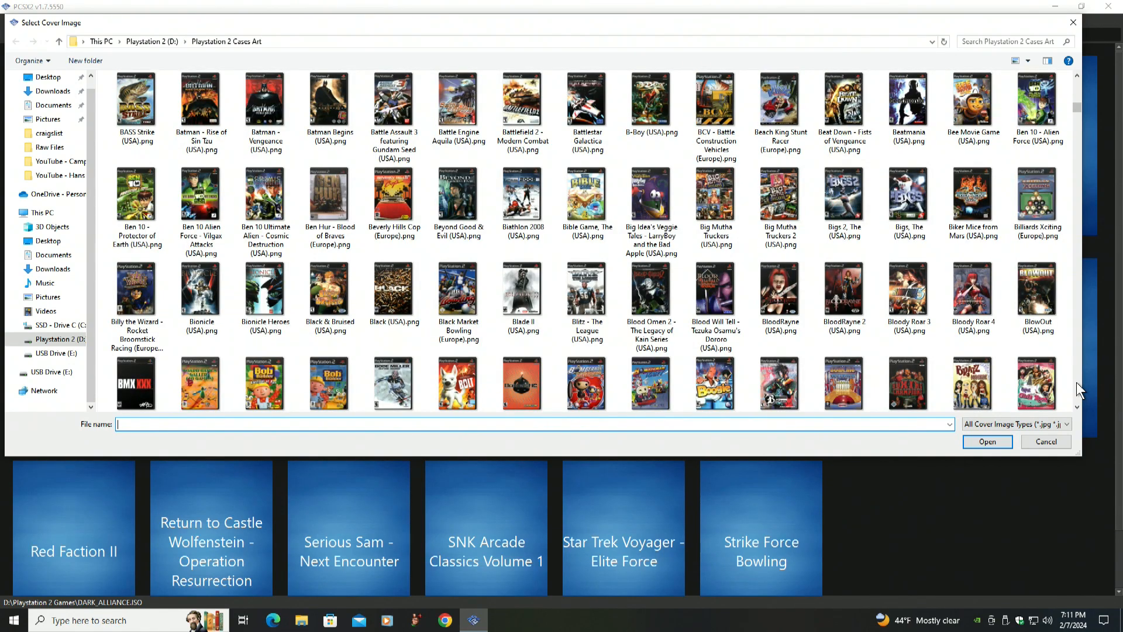
pyautogui.click(1079, 389)
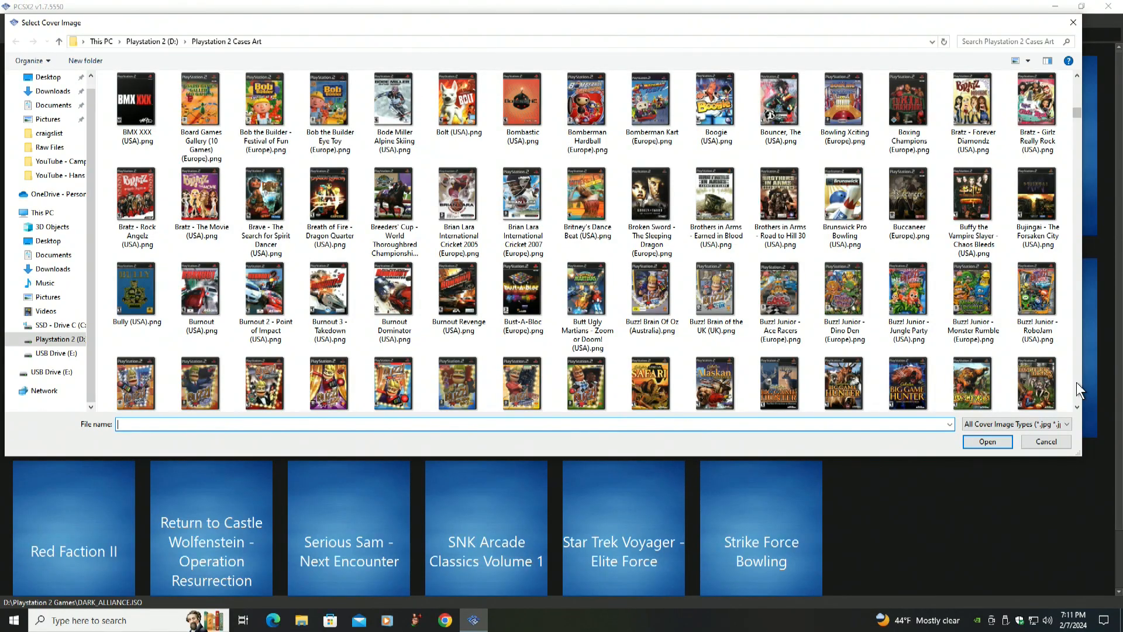
pyautogui.click(1079, 84)
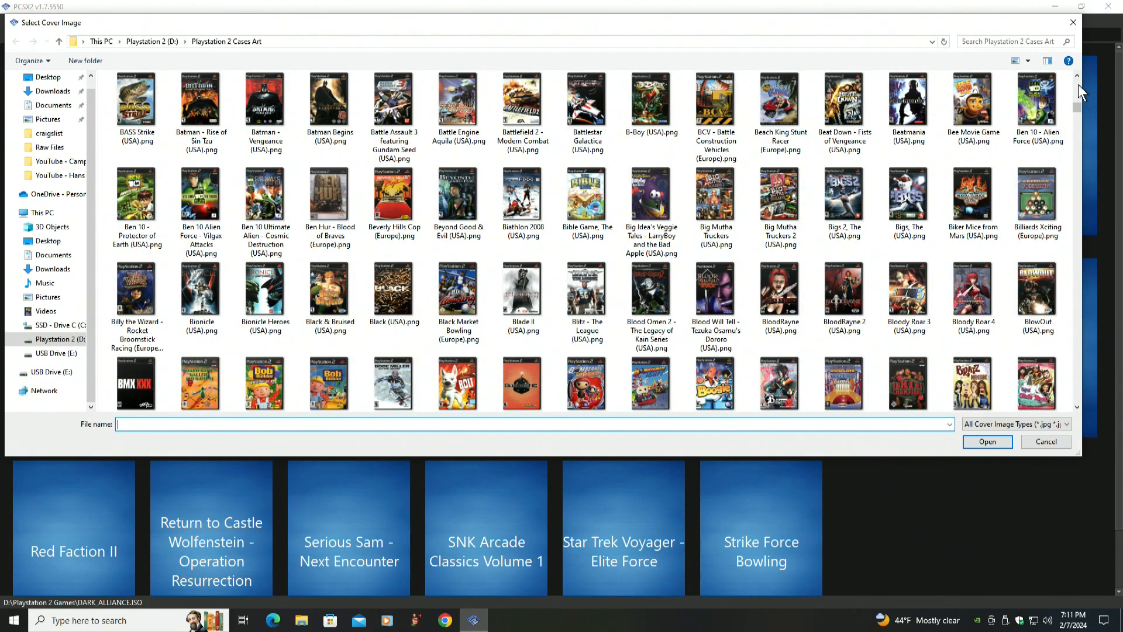
pyautogui.click(1079, 84)
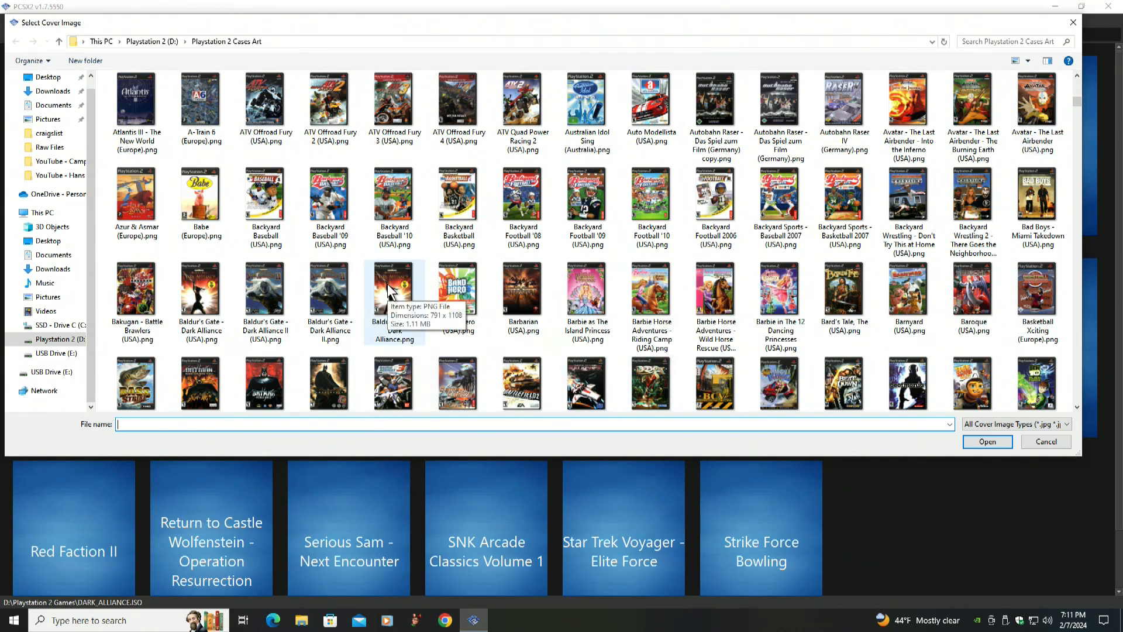
pyautogui.click(194, 290)
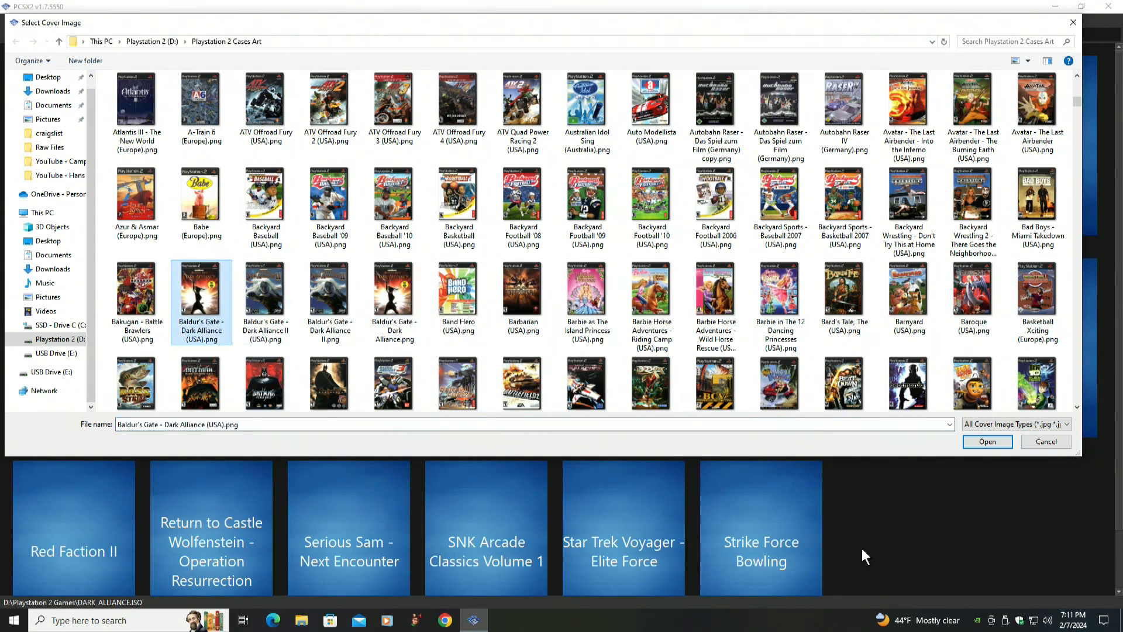
pyautogui.click(982, 440)
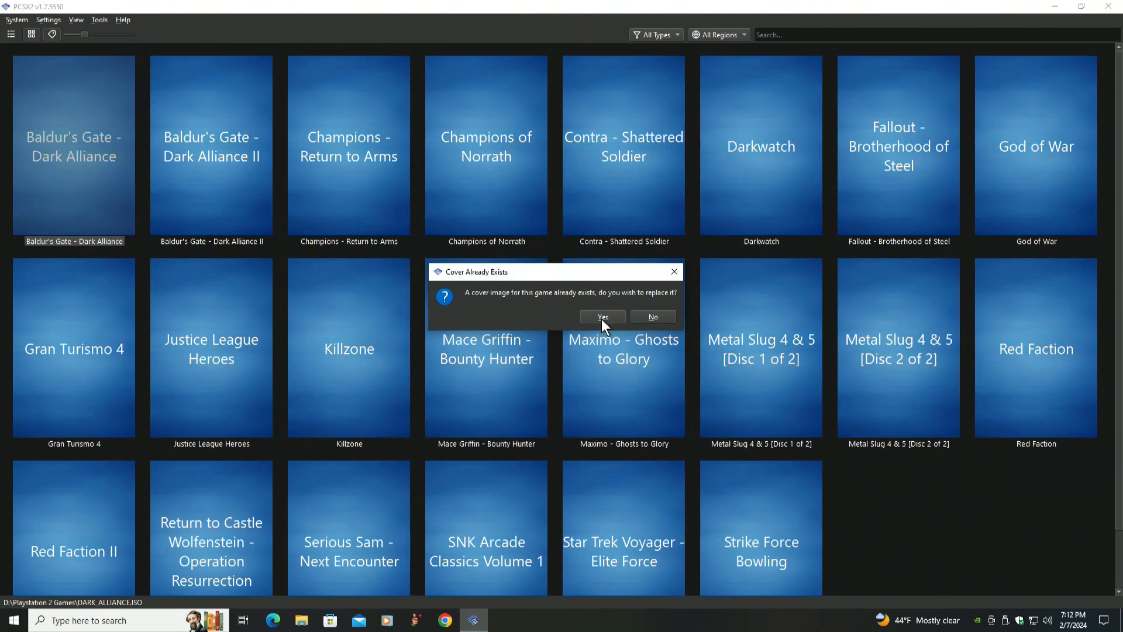
pyautogui.click(655, 319)
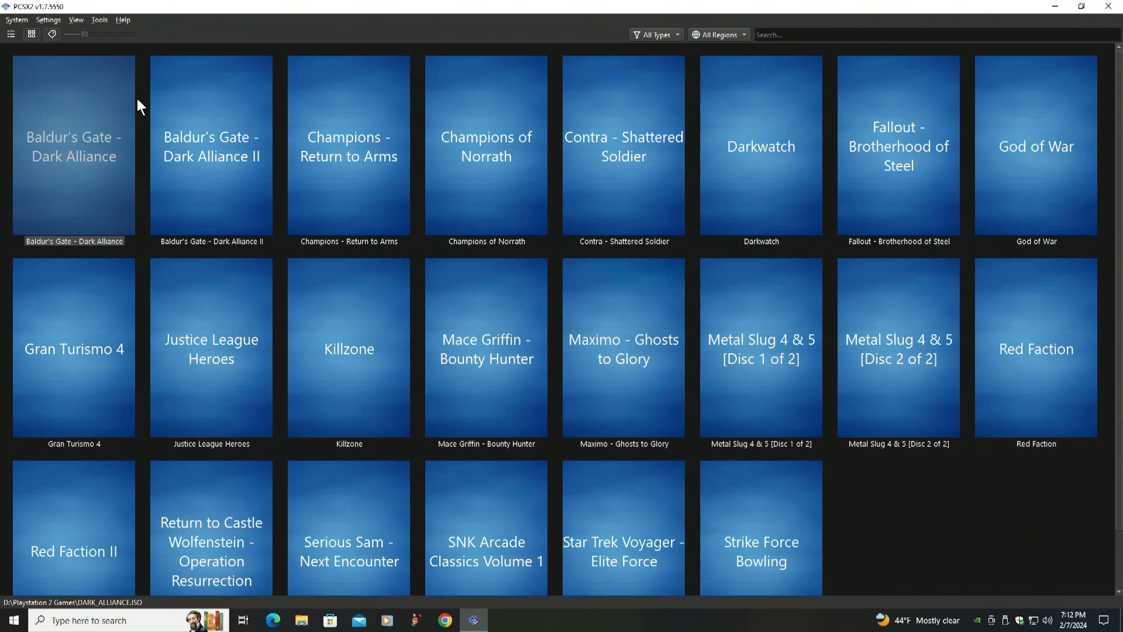
# Open the Cover Downloader and start entering the cover source path as D:Playstation 2
pyautogui.click(98, 20)
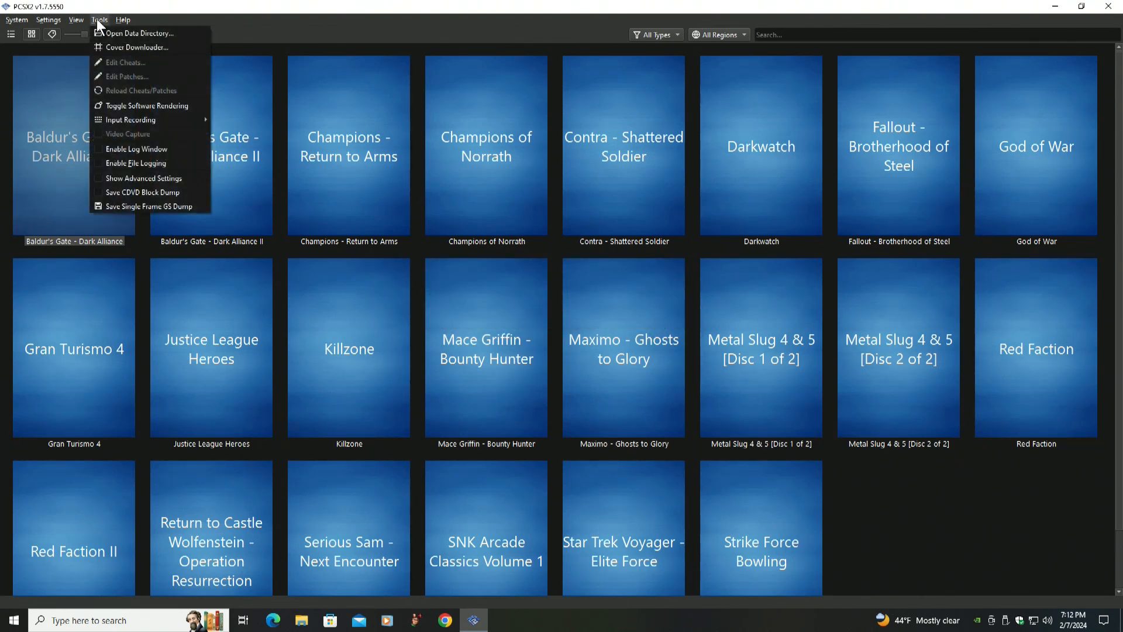
pyautogui.click(117, 47)
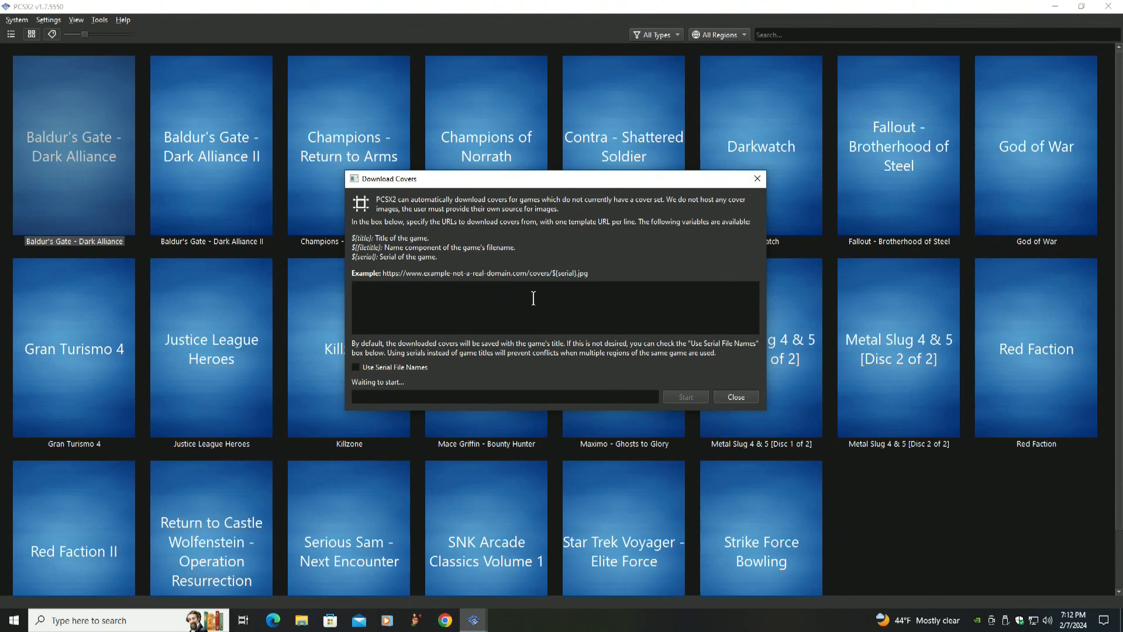
pyautogui.write('D')
pyautogui.write('laystation 2')
# Switch to File Explorer to check the folder names on the Playstation 2 (D:) drive, then close it
pyautogui.click(301, 620)
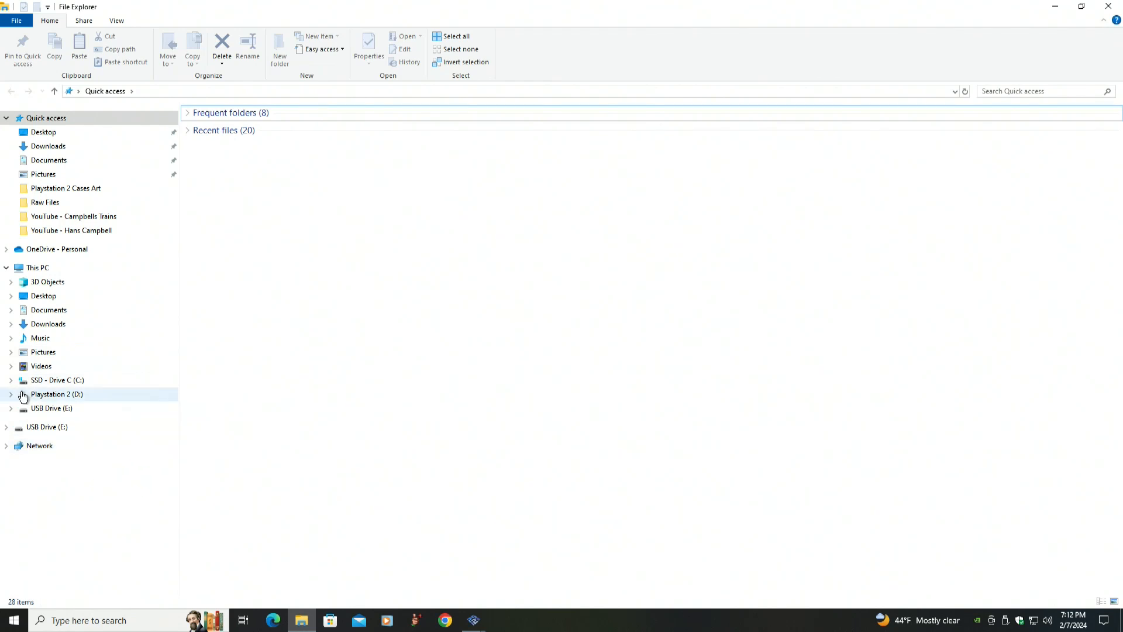
pyautogui.click(50, 394)
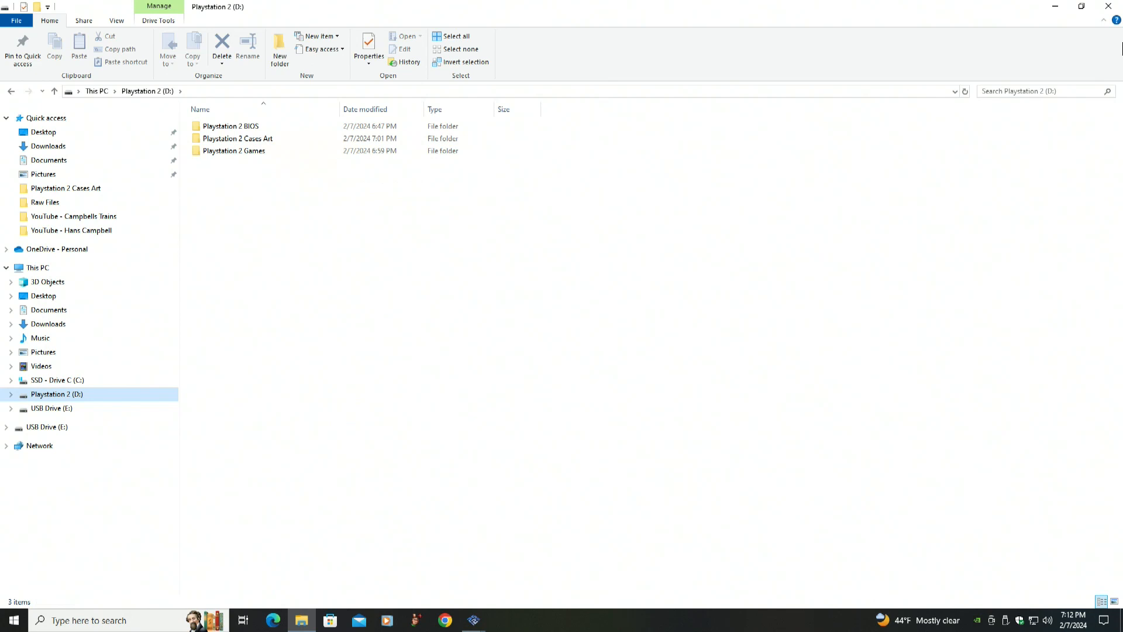
pyautogui.click(1109, 6)
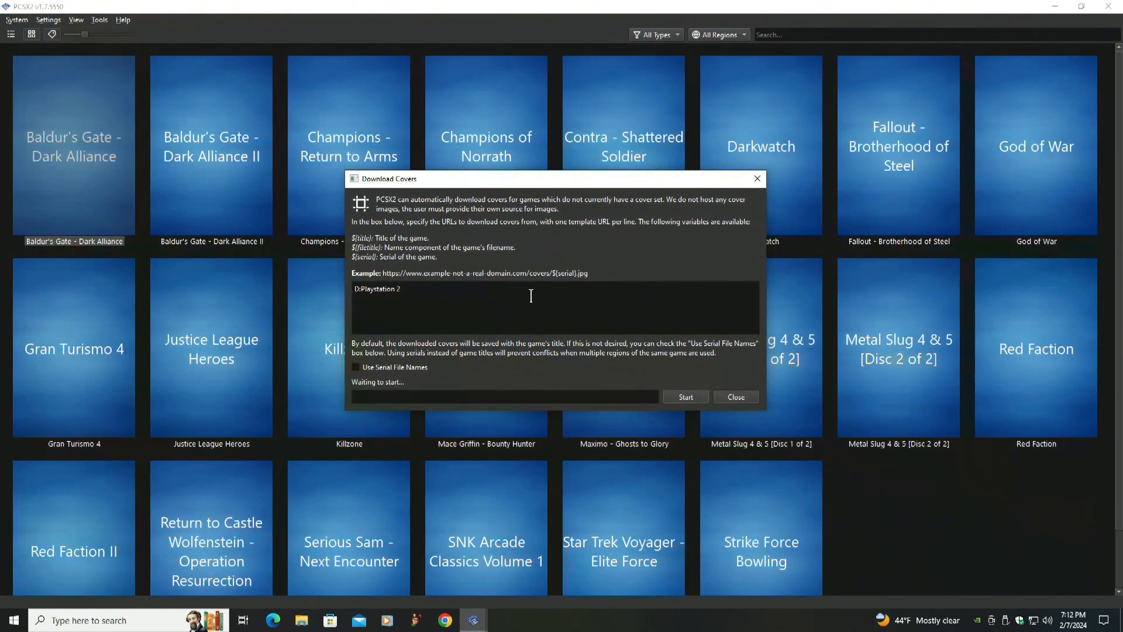
# Complete the cover source as D:Playstation 2 Cases Art, run the cover download and close the downloader
pyautogui.write('Cases Art')
pyautogui.click(686, 397)
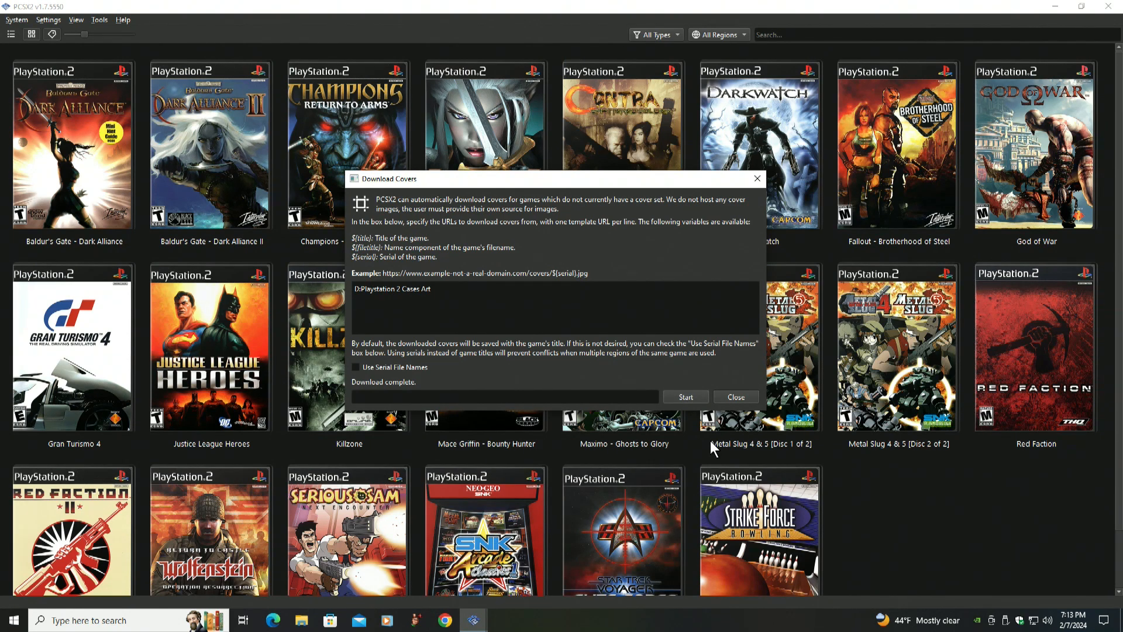
pyautogui.click(735, 398)
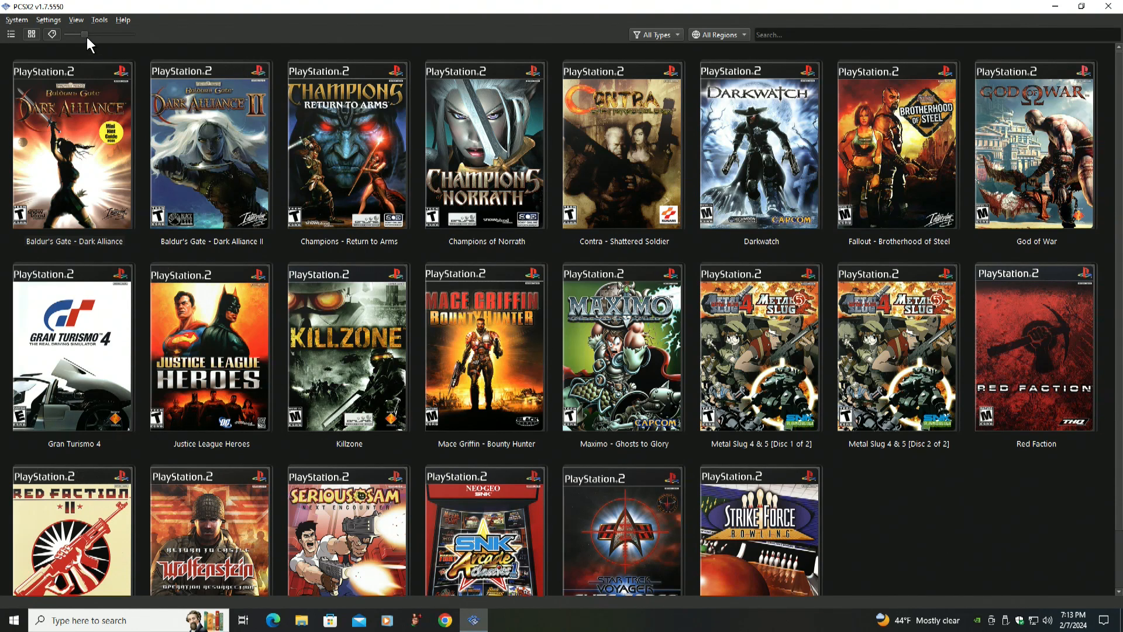
# Enlarge the game cover thumbnails and shrink them back to a compact grid size
pyautogui.moveTo(82, 33); pyautogui.dragTo(136, 29)
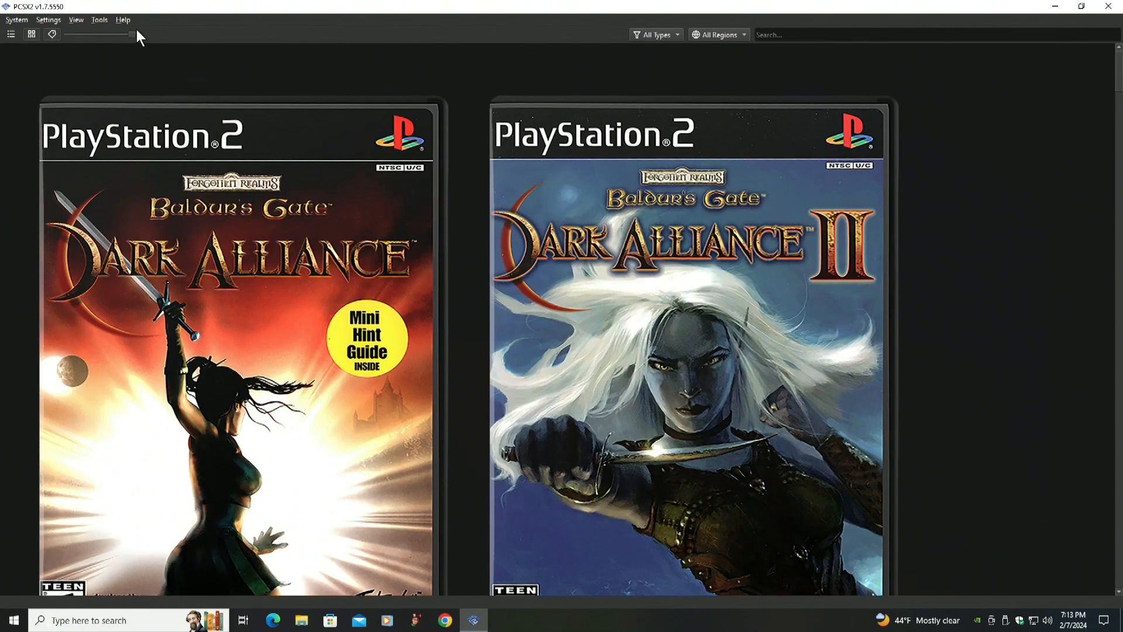
pyautogui.moveTo(131, 34); pyautogui.dragTo(100, 37)
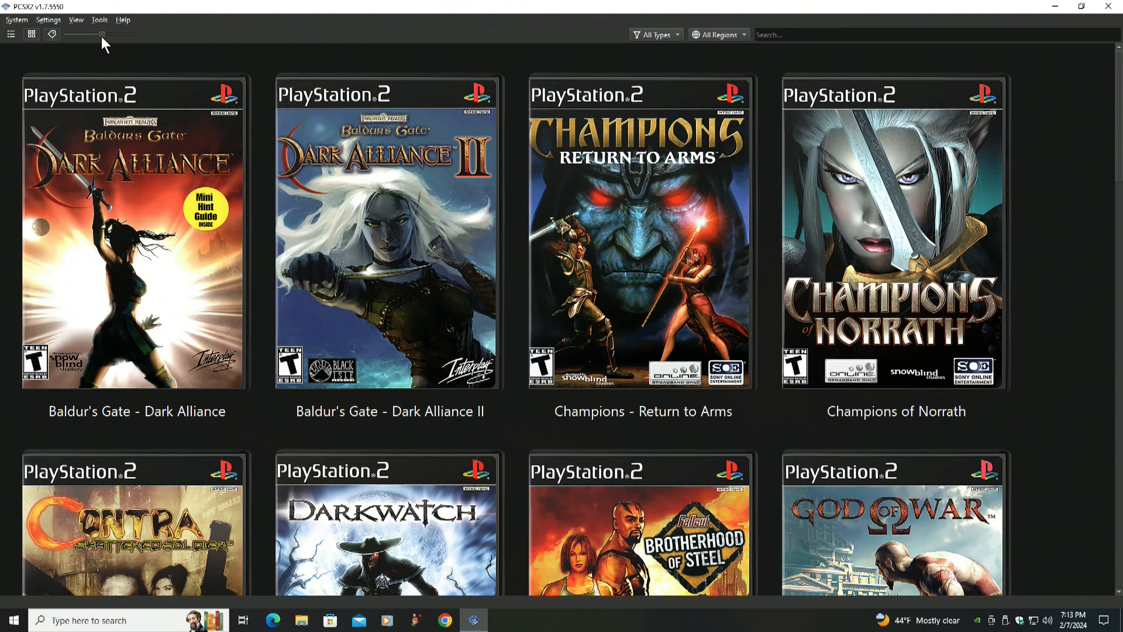
pyautogui.moveTo(100, 37); pyautogui.dragTo(90, 34)
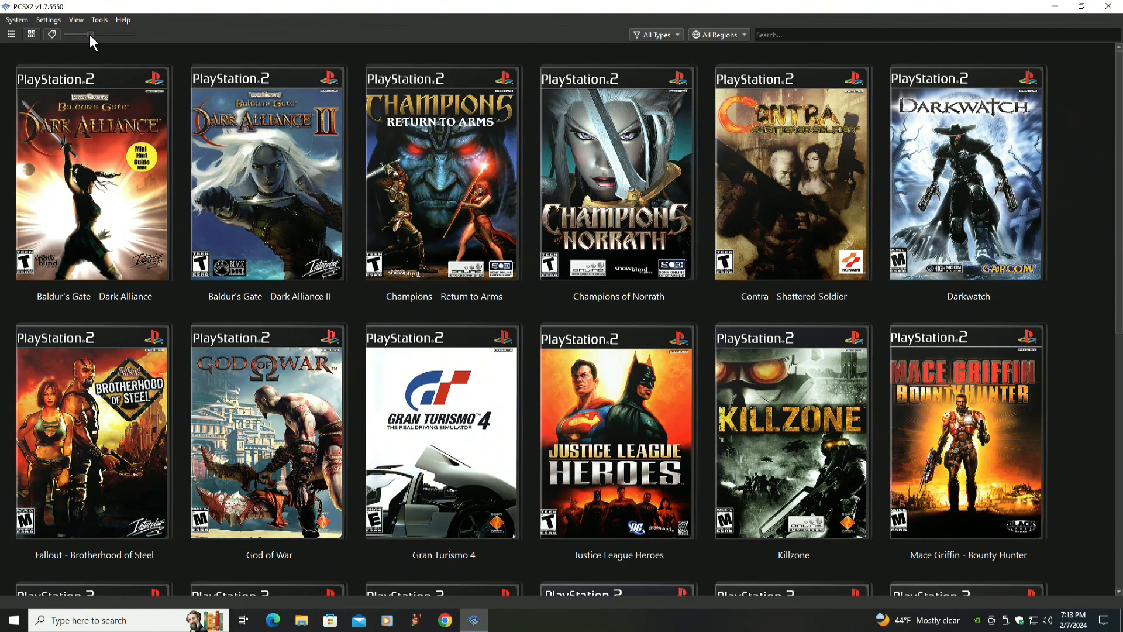
pyautogui.moveTo(89, 34); pyautogui.dragTo(82, 36)
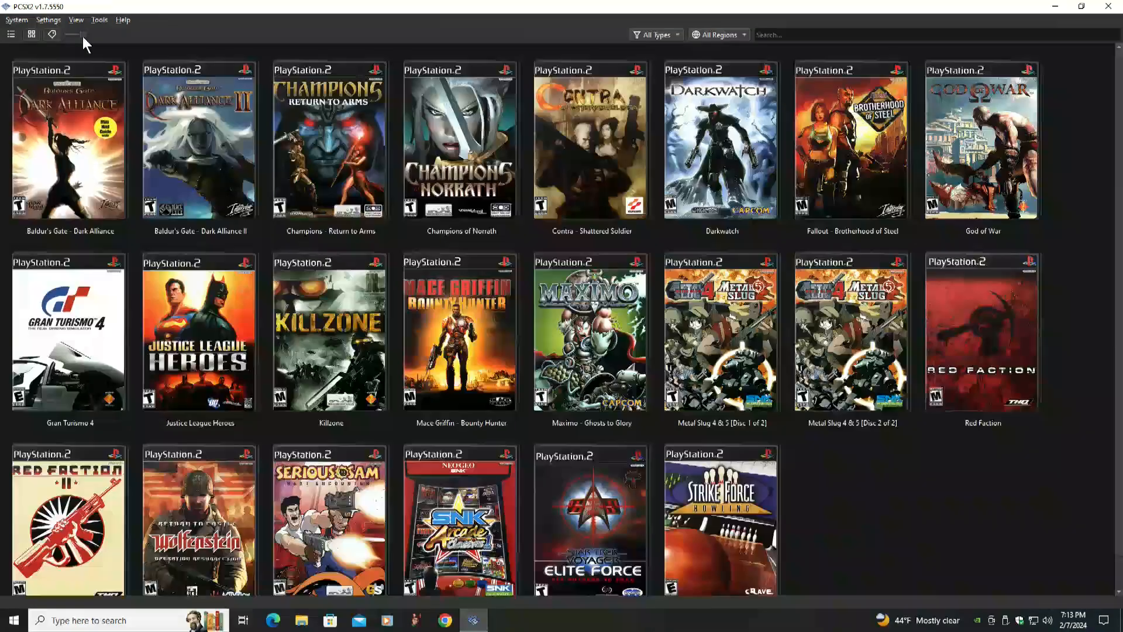